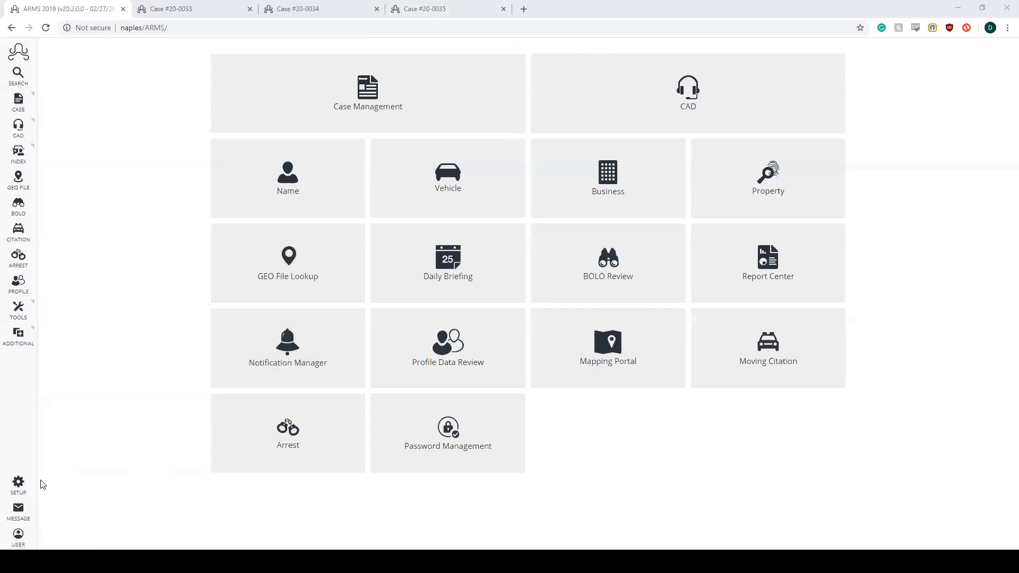
- Open the AGGFIR crime code in the Crime and Incident setup, review its UCR offense and offense code values, and save it
left_click(20, 493)
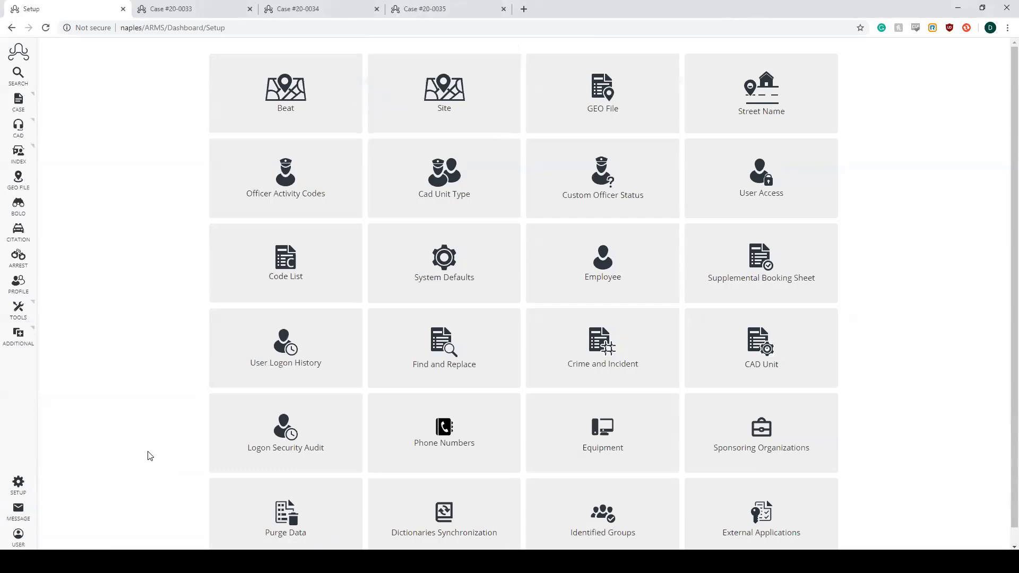
left_click(616, 351)
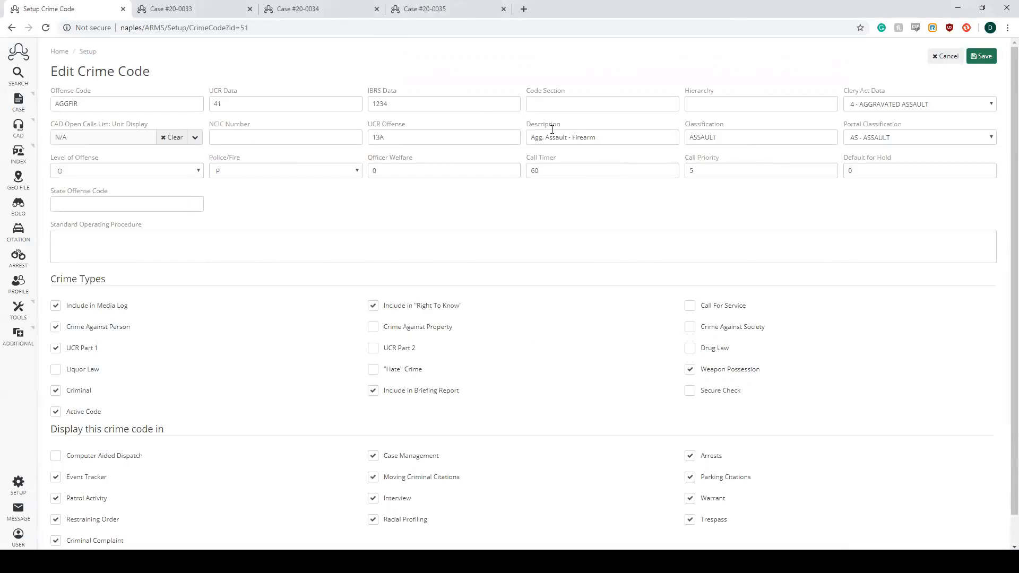
double_click(480, 135)
left_click(480, 135)
key("ctrl+a")
key("Home")
key("ctrl+a")
key("Right")
left_click(124, 104)
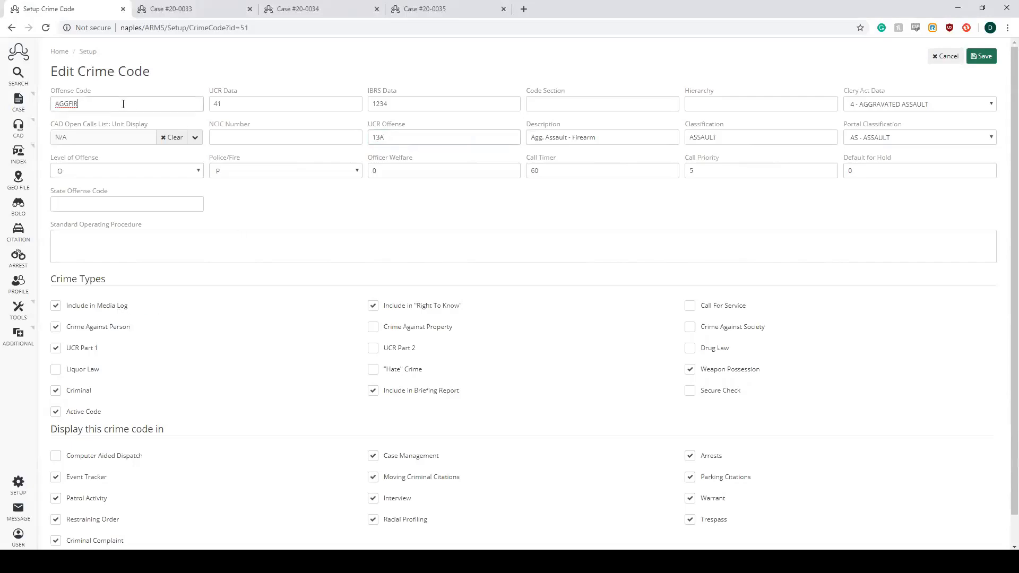
left_click(220, 105)
left_click(983, 56)
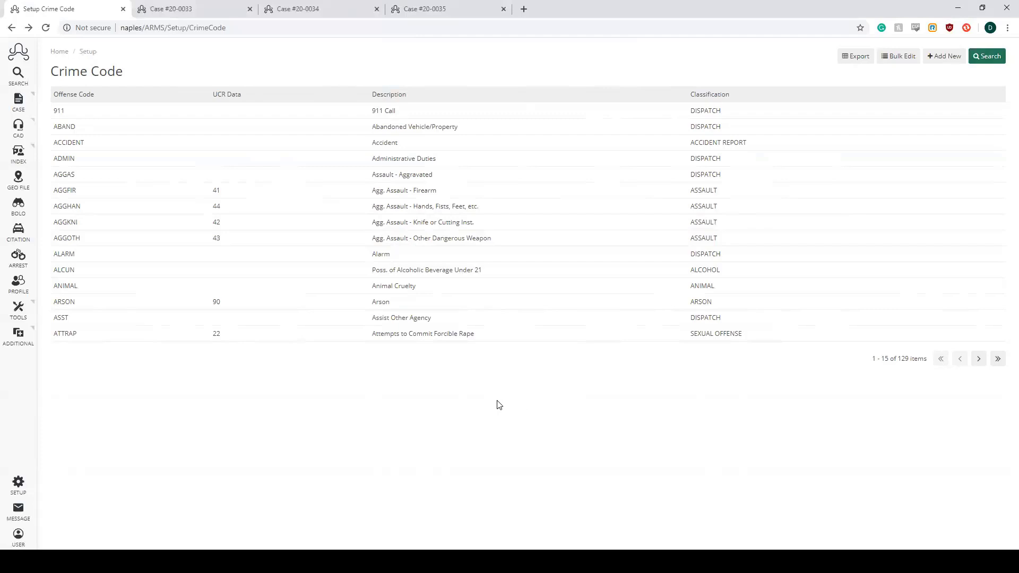
- Set the Parkwood Hall GEO File location's NIBRS address type to 52 - SCHOOL/COLLEGE OR UNIVERSITY and save the location
left_click(23, 489)
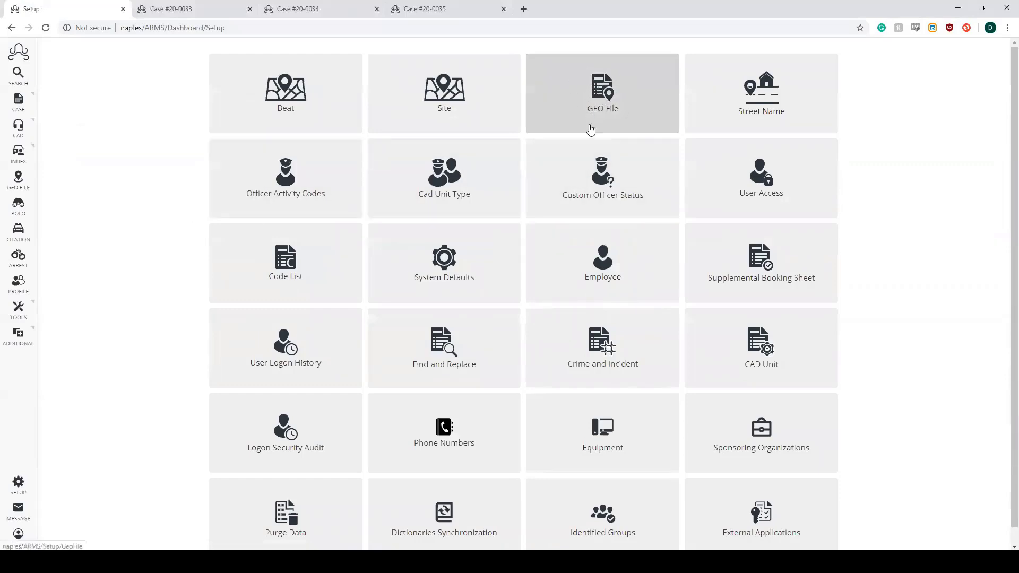
left_click(606, 92)
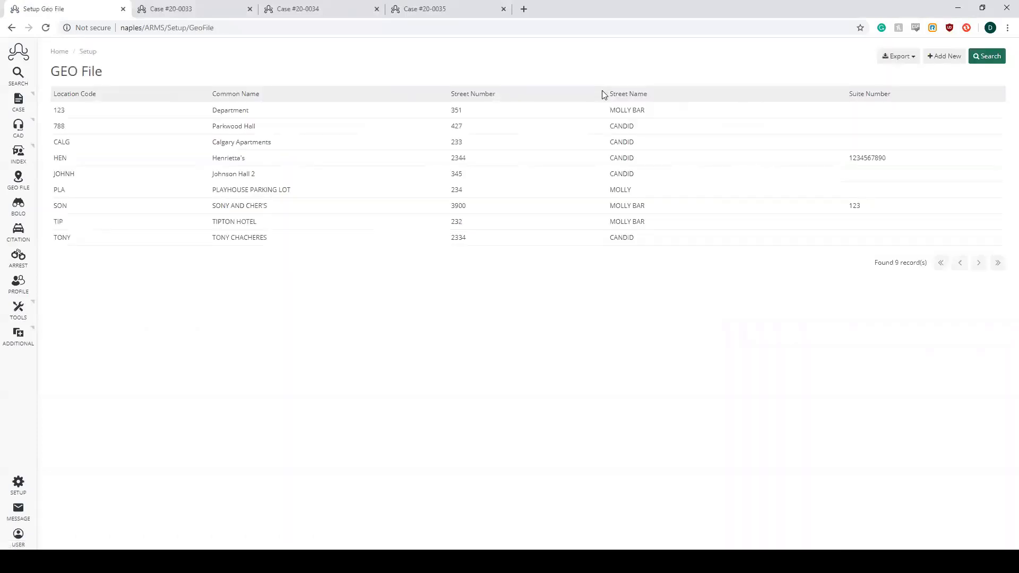
left_click(241, 126)
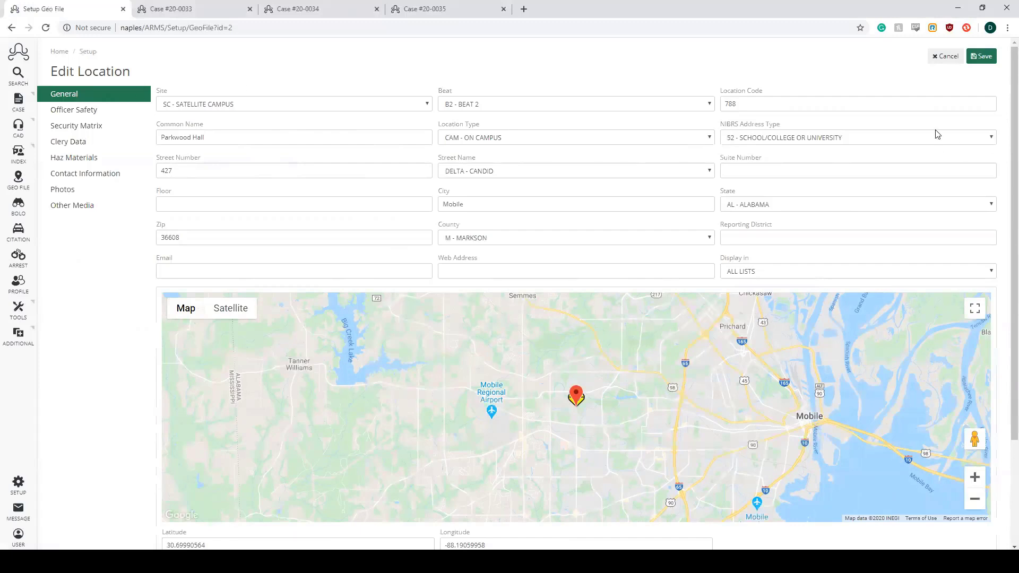
left_click(991, 141)
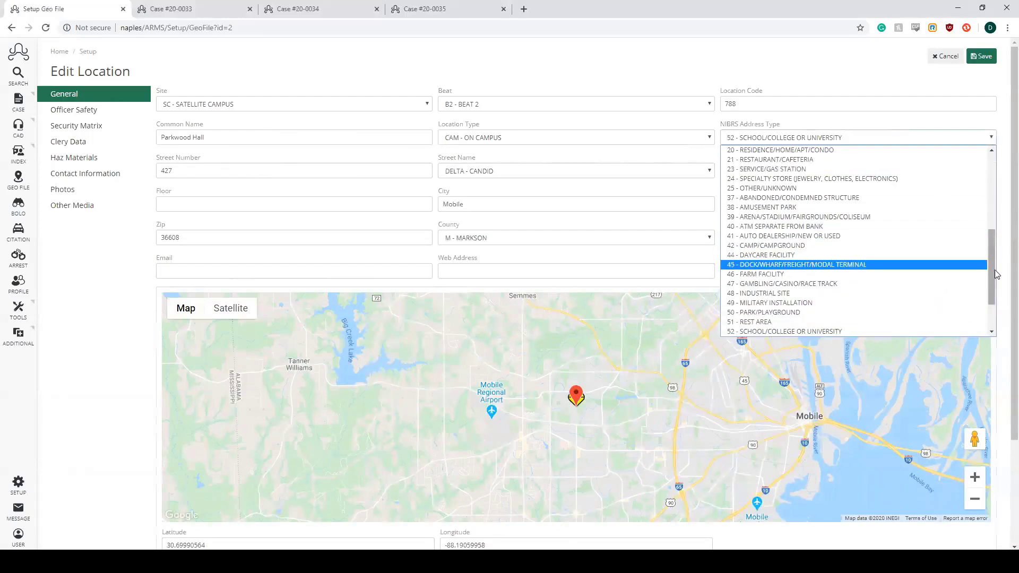
left_click_drag(997, 274, 991, 178)
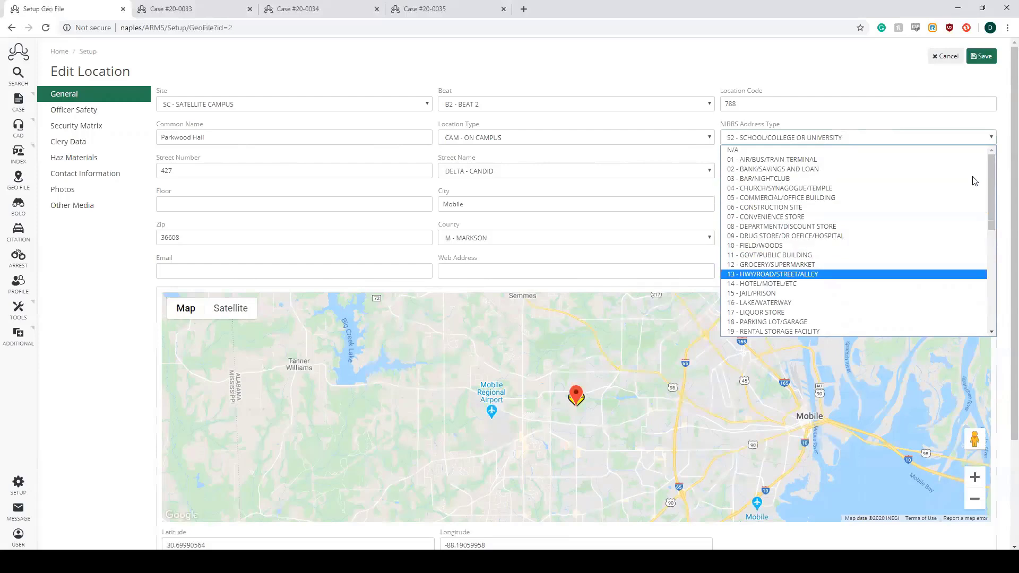
left_click_drag(992, 202, 991, 311)
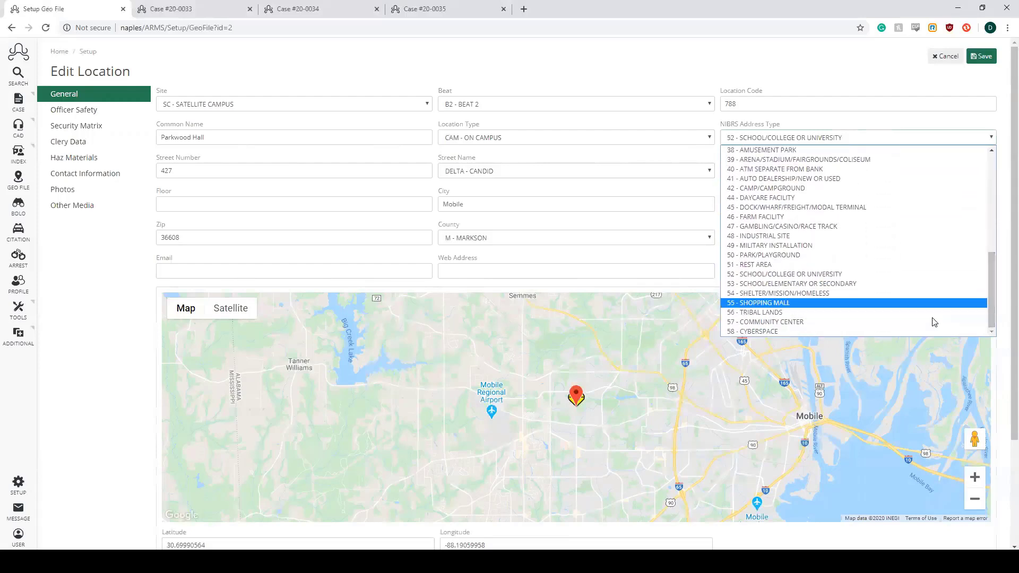
left_click(935, 274)
left_click(981, 56)
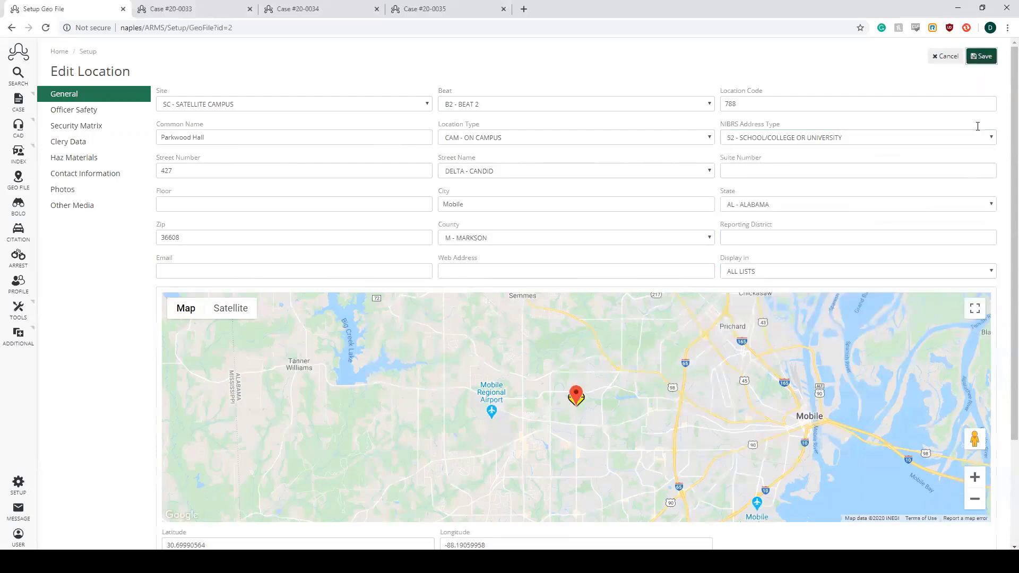
left_click(627, 74)
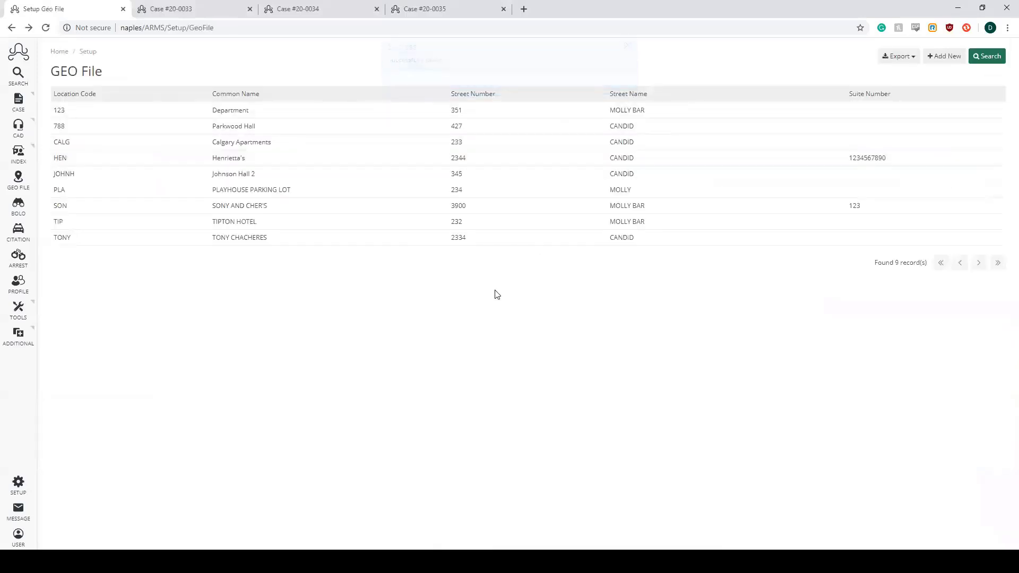
- Show the code list for the PROPERTY\EVIDENCE category and PROPERTY TYPE subcategory in the setup
left_click(19, 495)
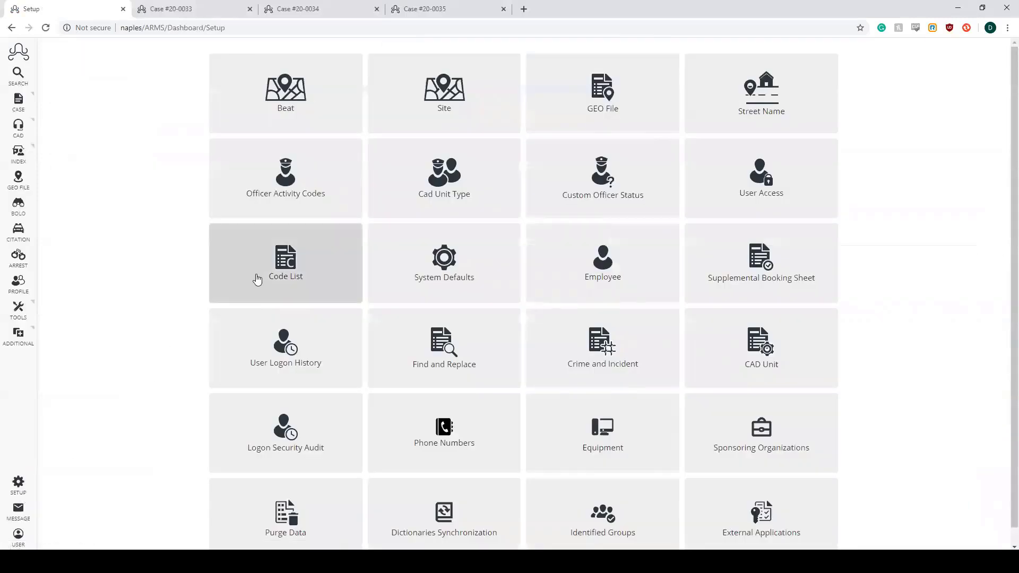
left_click(257, 279)
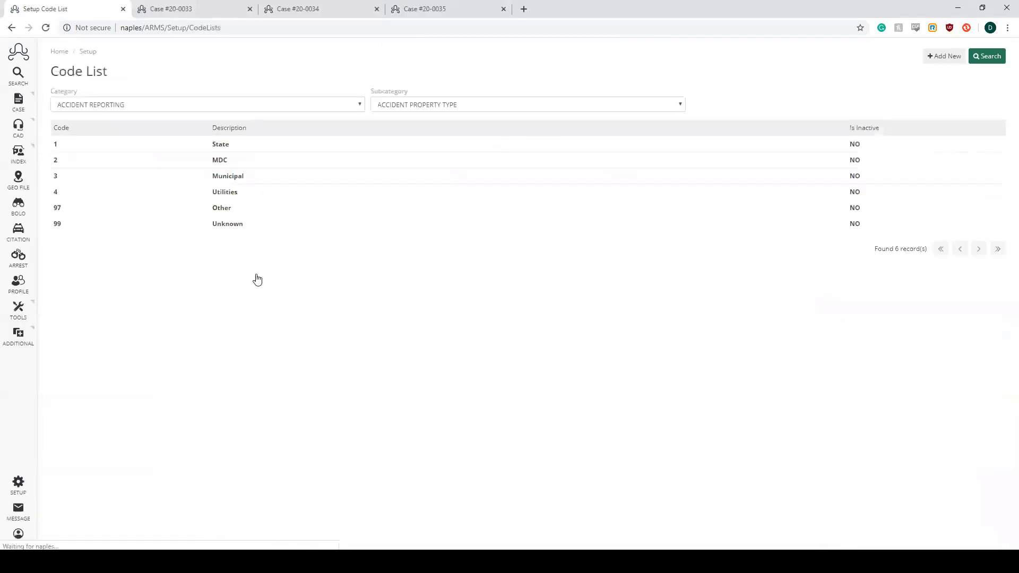
key("alt+Down")
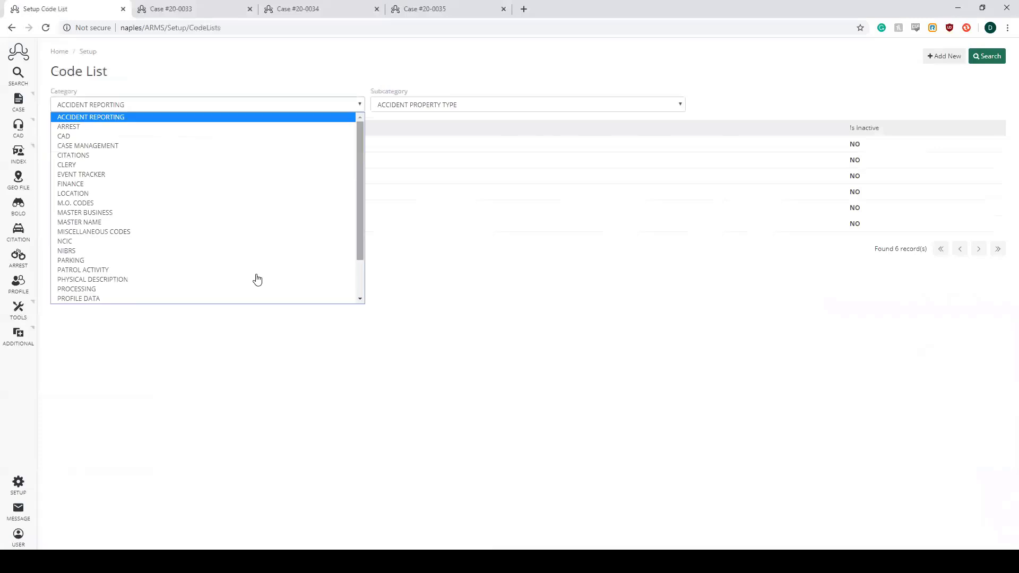
scroll(257, 280, "down", 3)
left_click(176, 265)
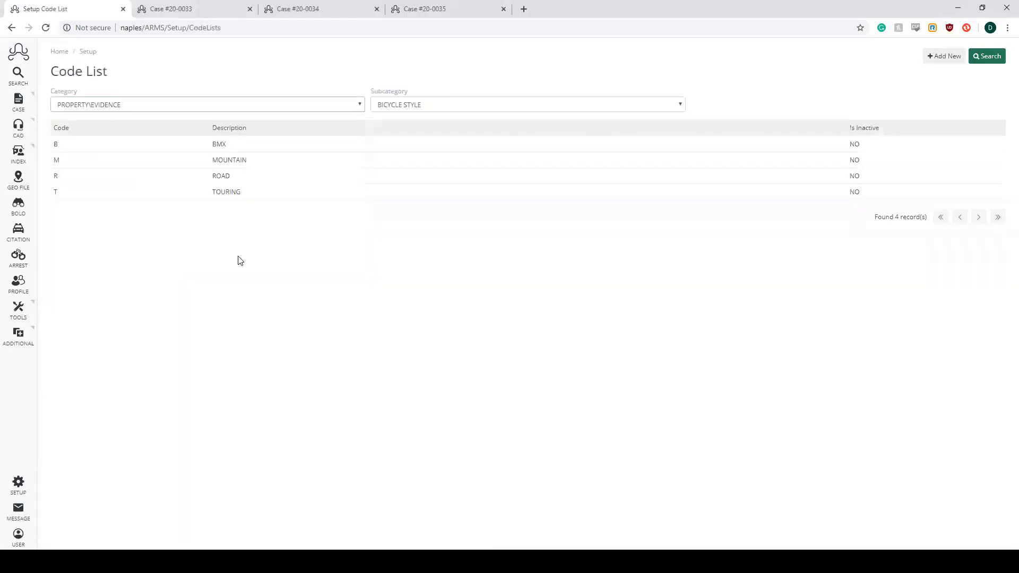
left_click(684, 108)
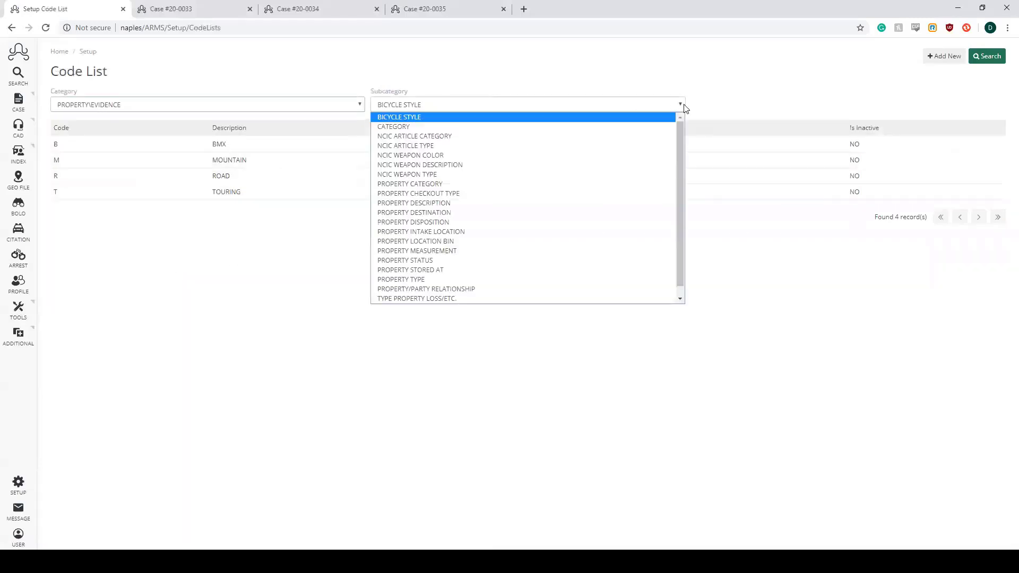
left_click(477, 278)
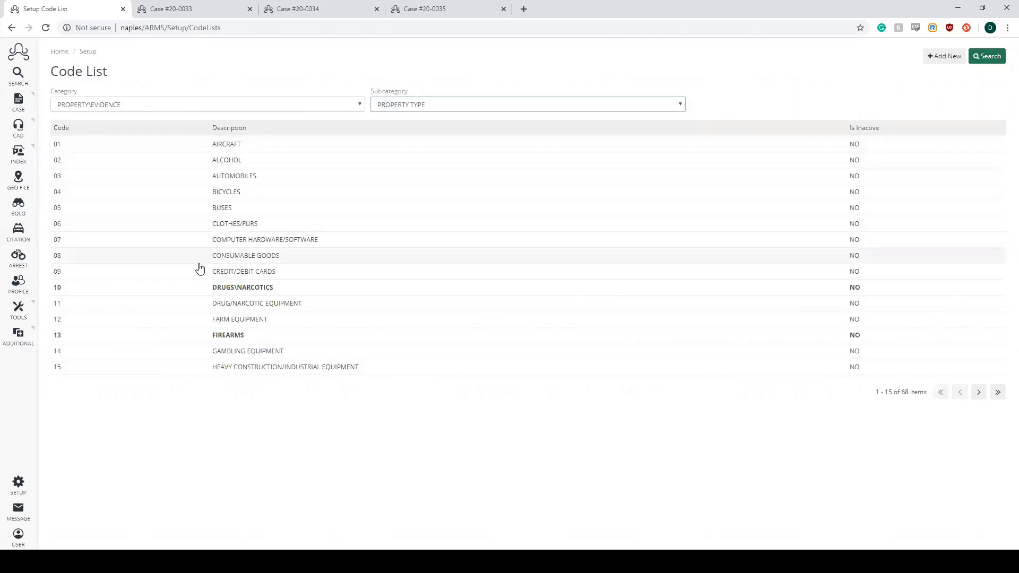
- Map the CLOTHES/FURS property type to the NIBRS property description 06 - CLOTHES/FURS and save the list value
left_click(259, 226)
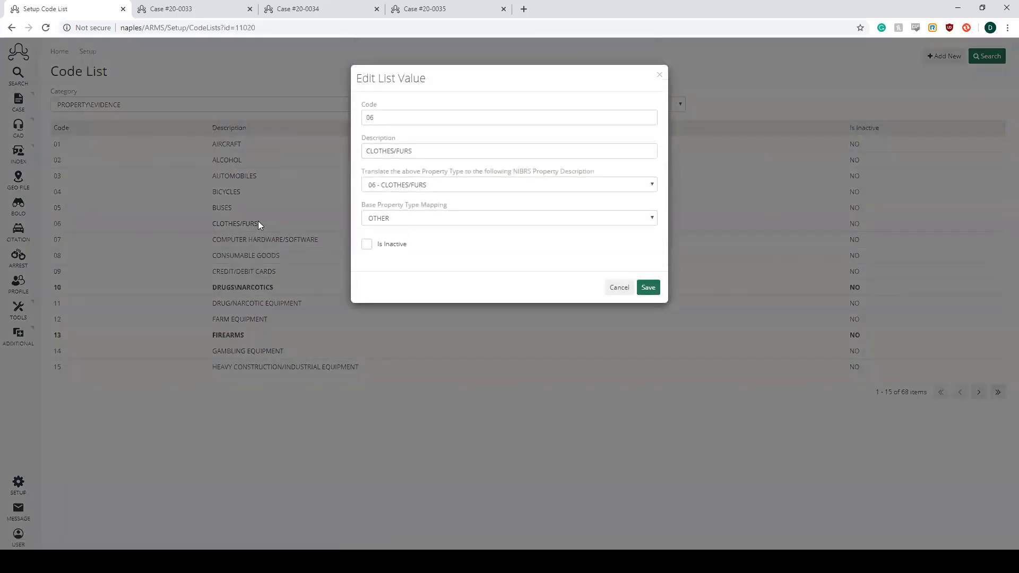
key("Tab")
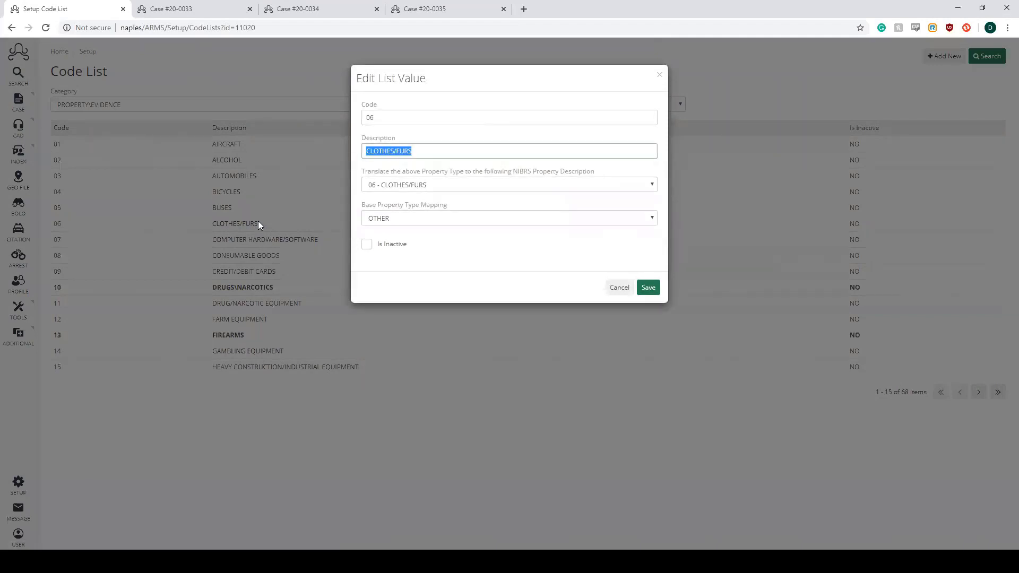
key("shift+Tab")
key("shift+Tab")
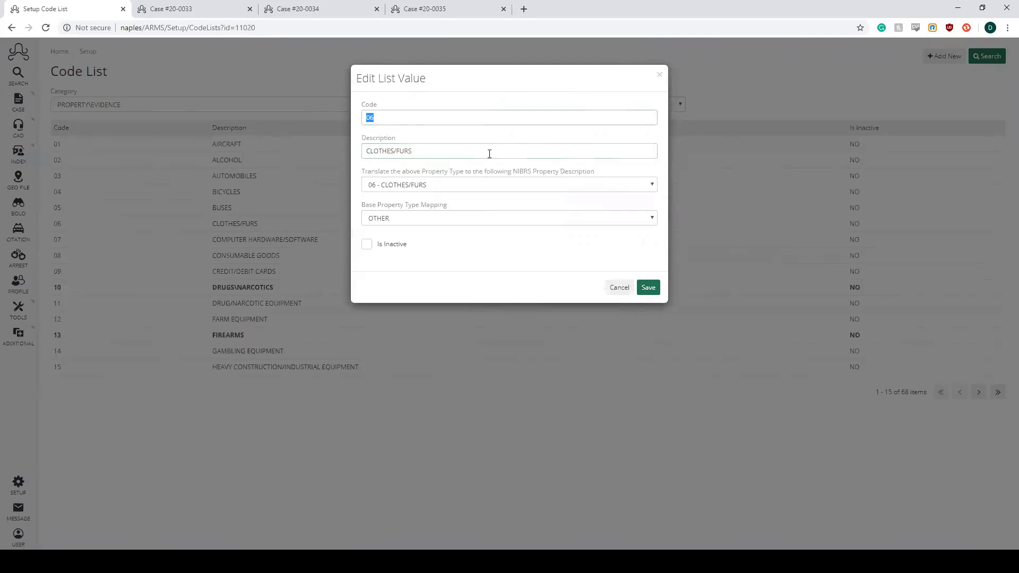
key("Tab")
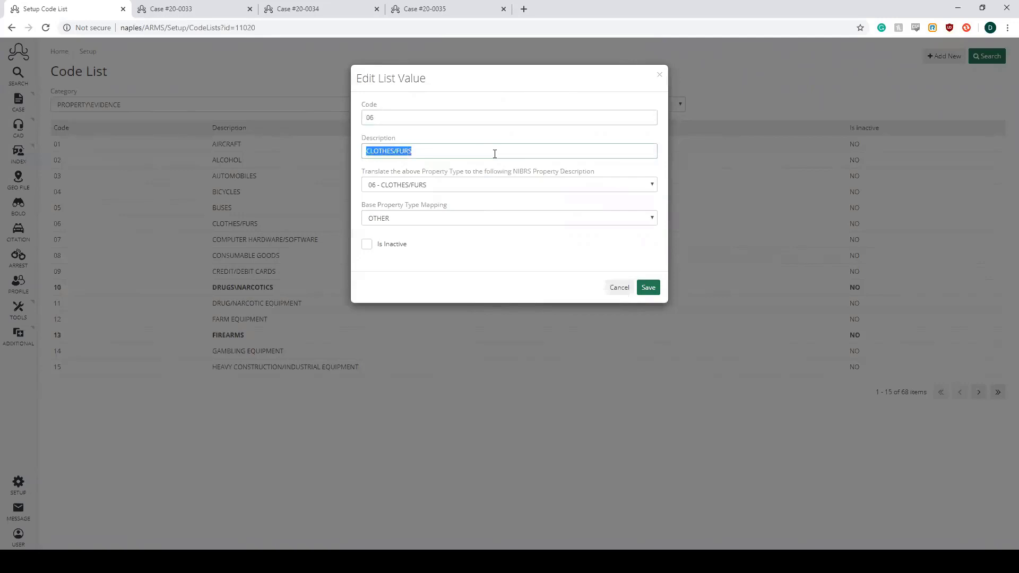
left_click(652, 185)
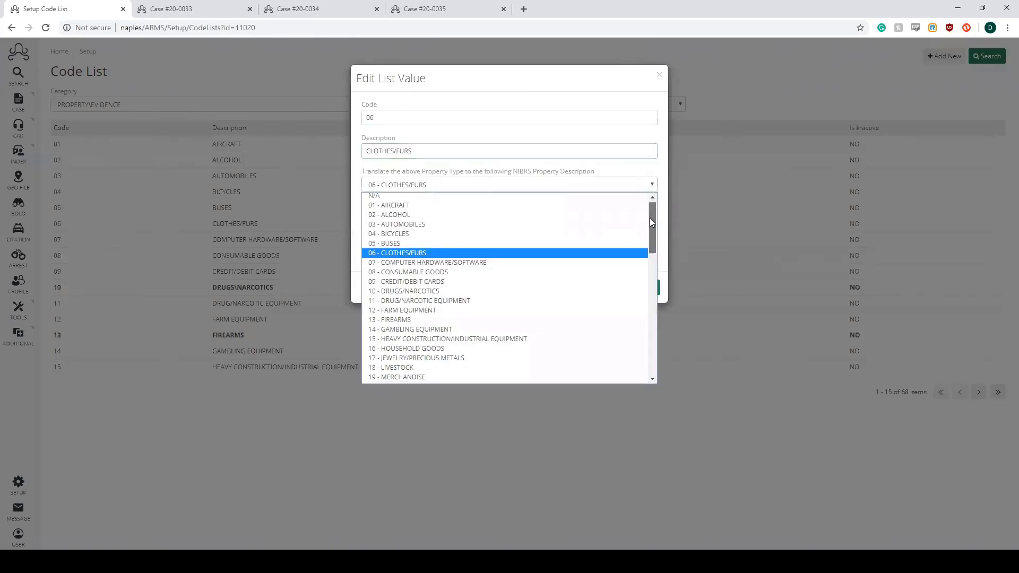
left_click(504, 246)
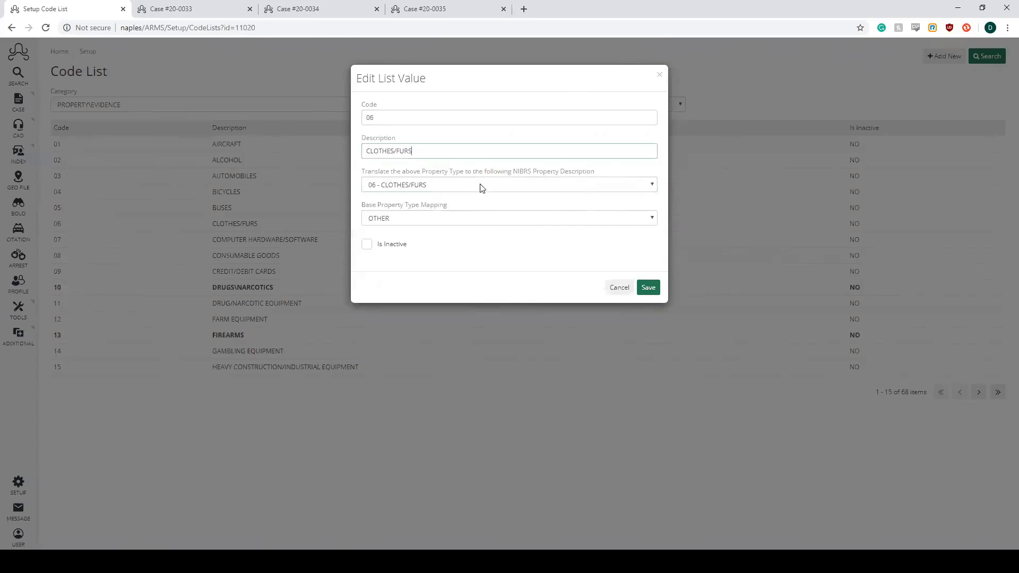
left_click(648, 289)
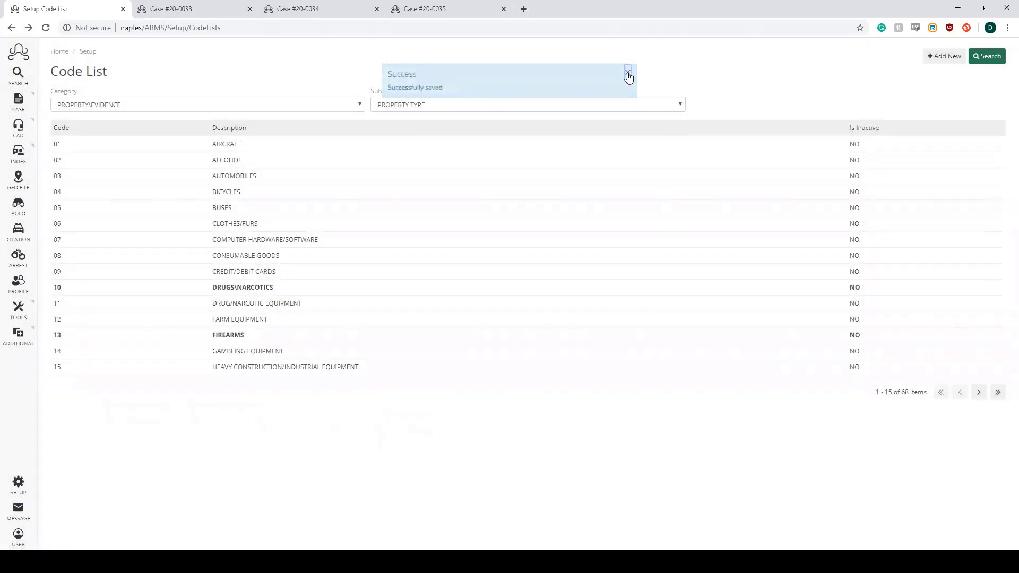
left_click(628, 74)
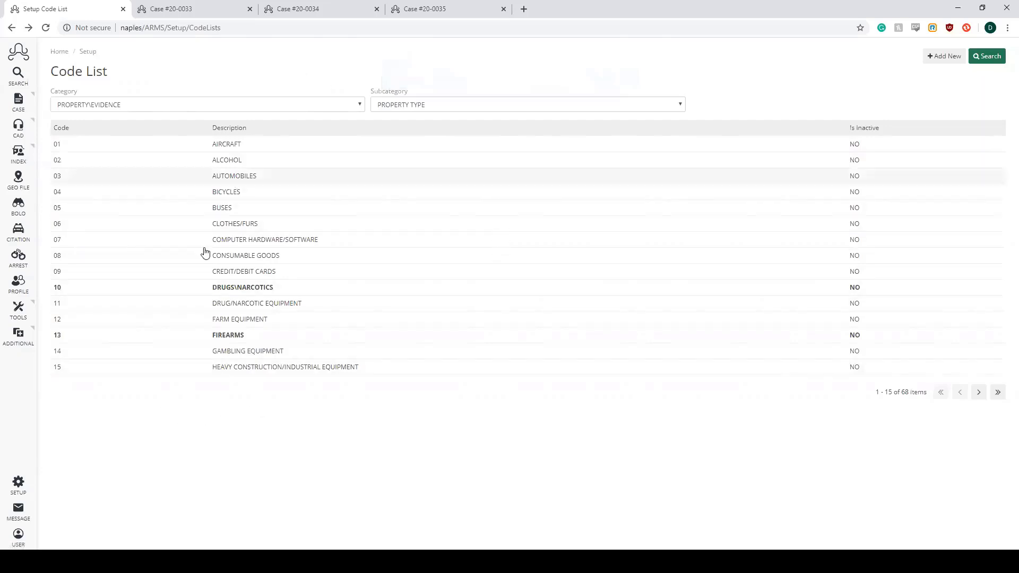
- Leave the setup for Case #20-0033 and review its face page location, incidents and involved names
left_click(19, 50)
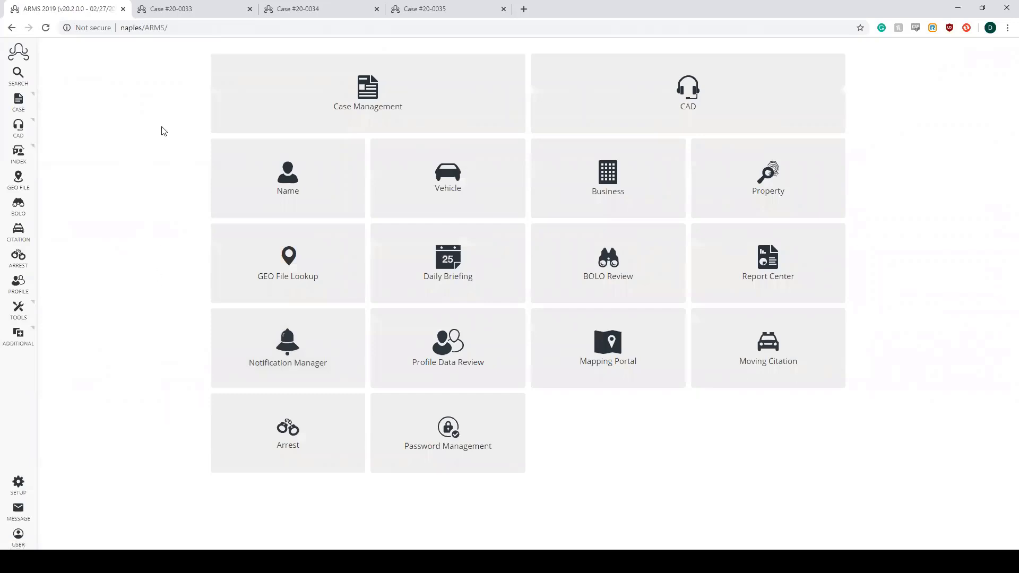
mouse_move(18, 101)
left_click(193, 12)
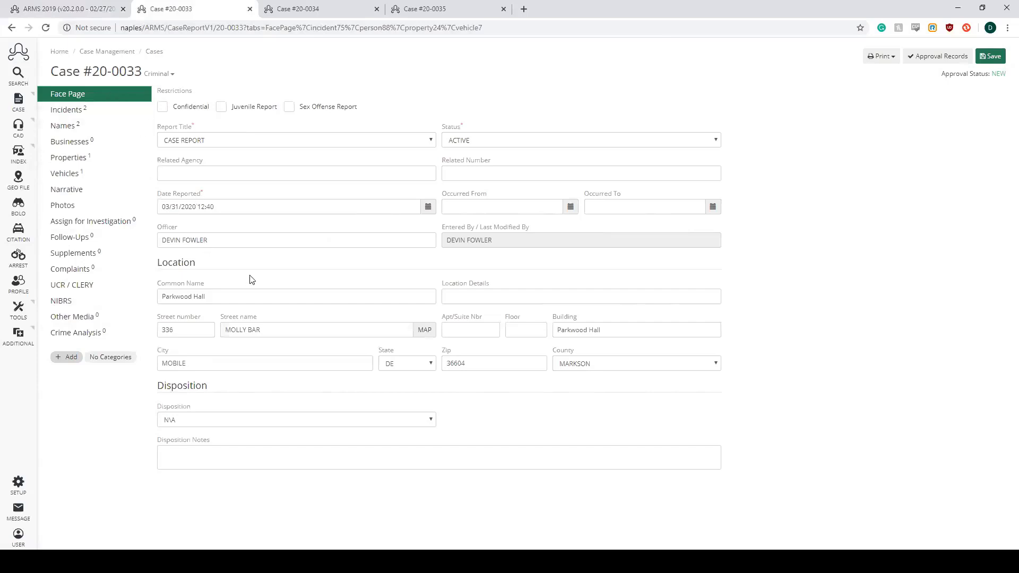
left_click_drag(241, 296, 146, 298)
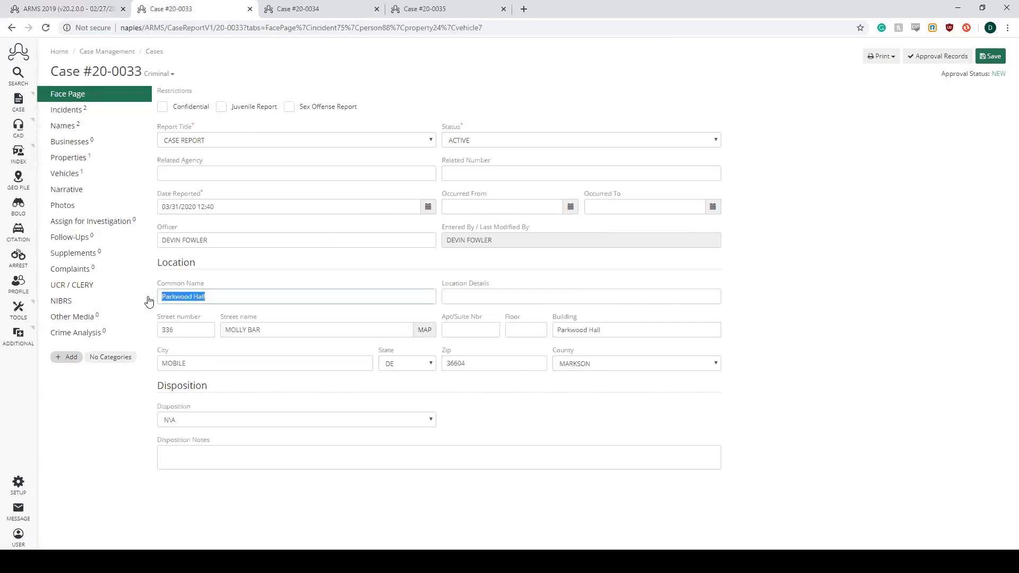
left_click(236, 288)
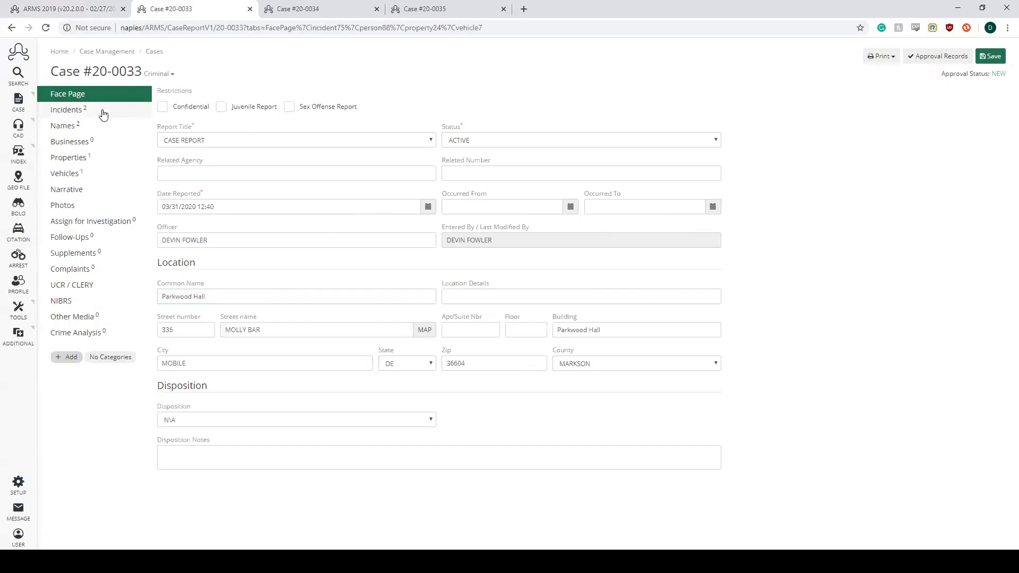
left_click(72, 111)
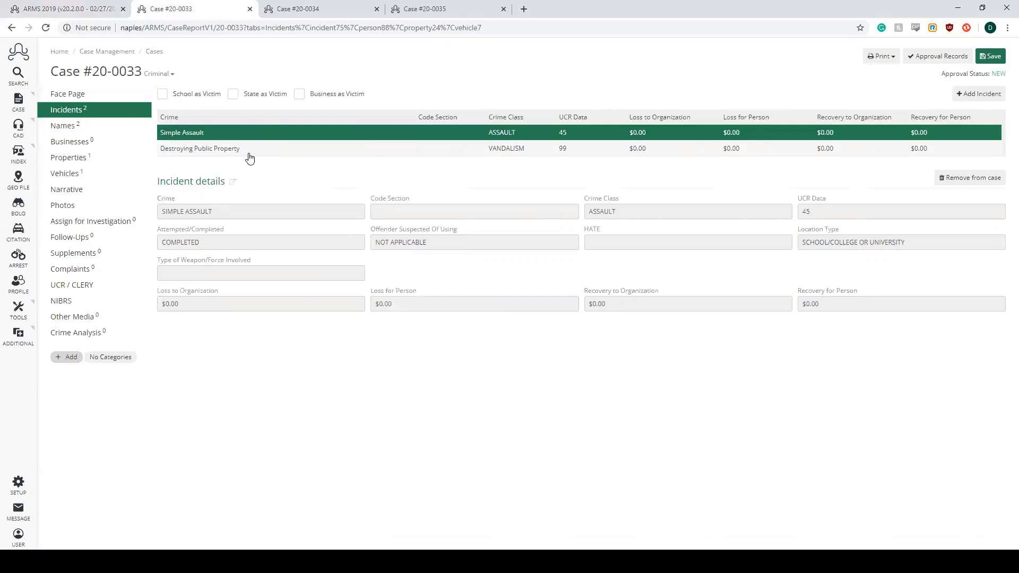
left_click(84, 128)
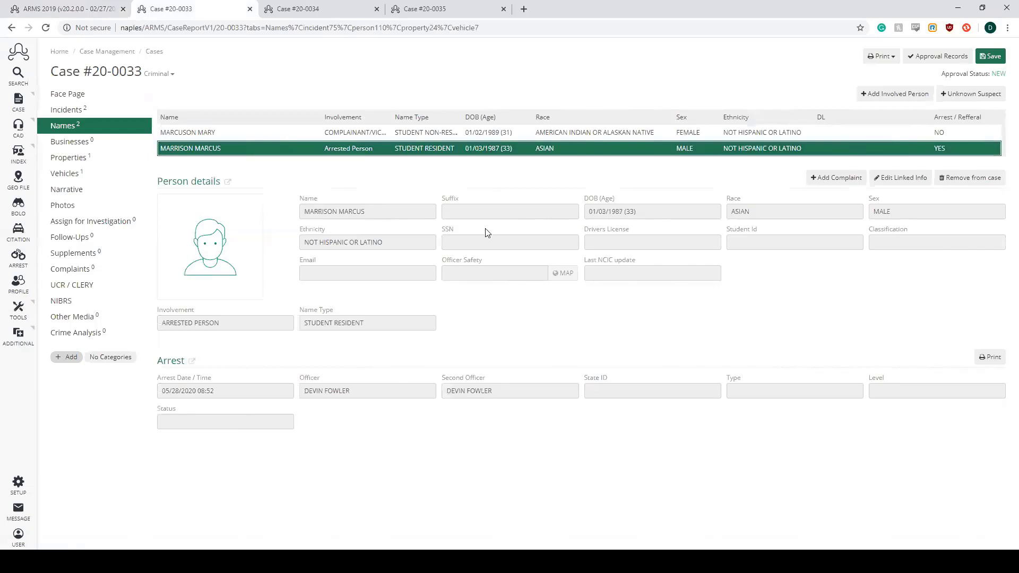
- Open the case's bicycle property for editing and examine its property category options and NIBRS Type Property Loss field
left_click(72, 161)
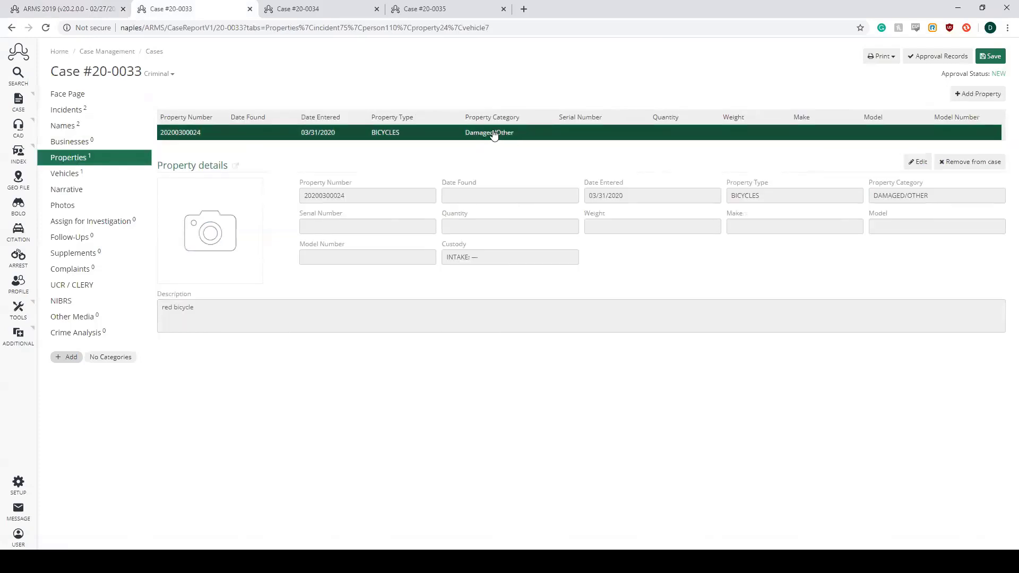
left_click(931, 165)
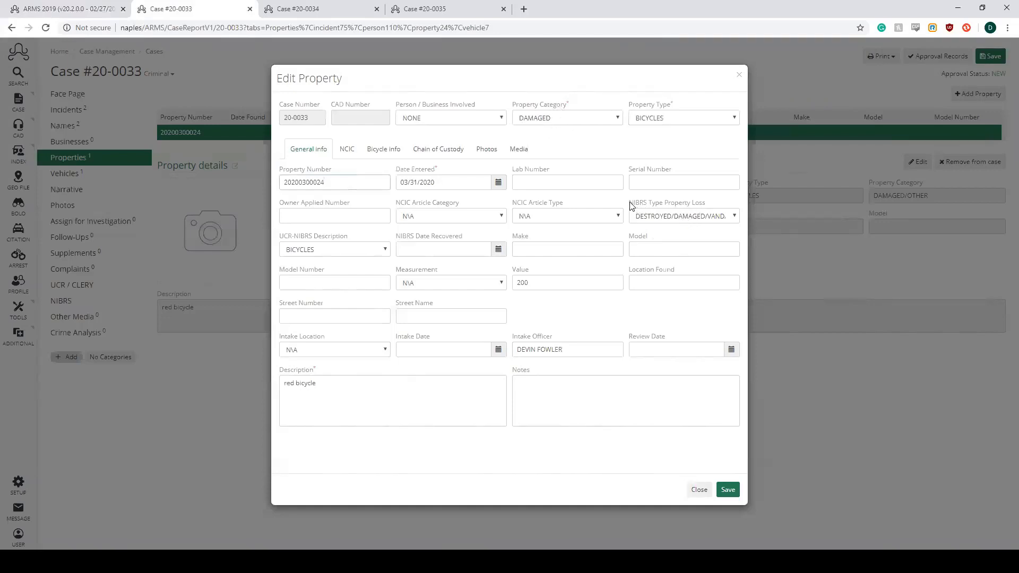
left_click_drag(630, 203, 709, 205)
left_click(616, 119)
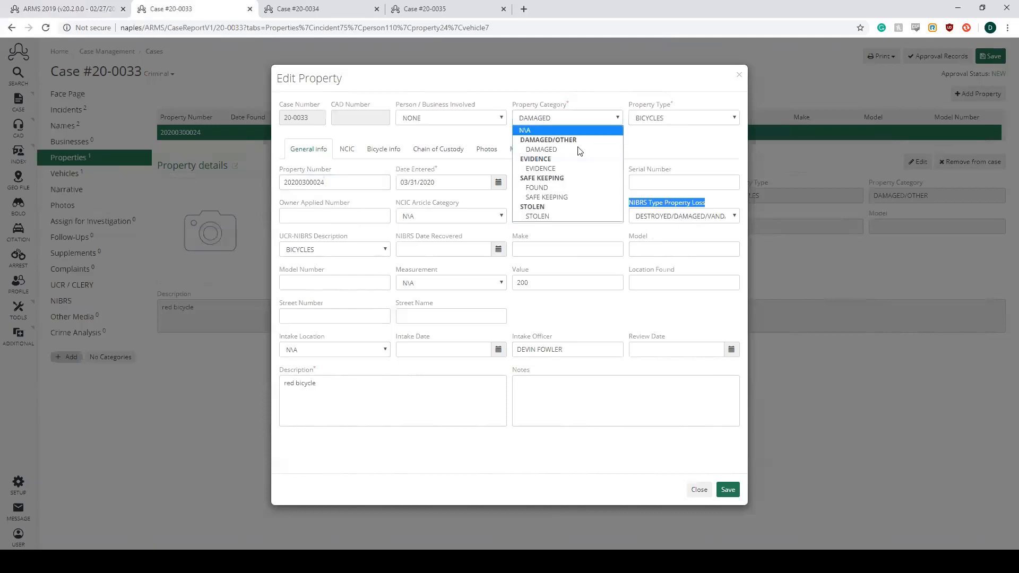
left_click(613, 122)
left_click(668, 207)
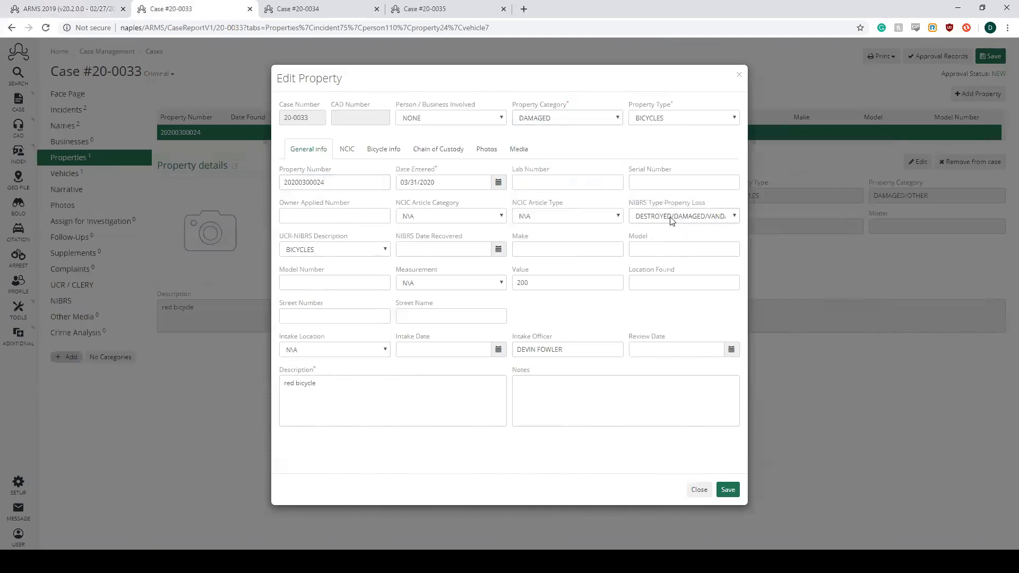
- Review the bicycle property's NIBRS Type Property Loss options, property type and value, and save the property
left_click(719, 215)
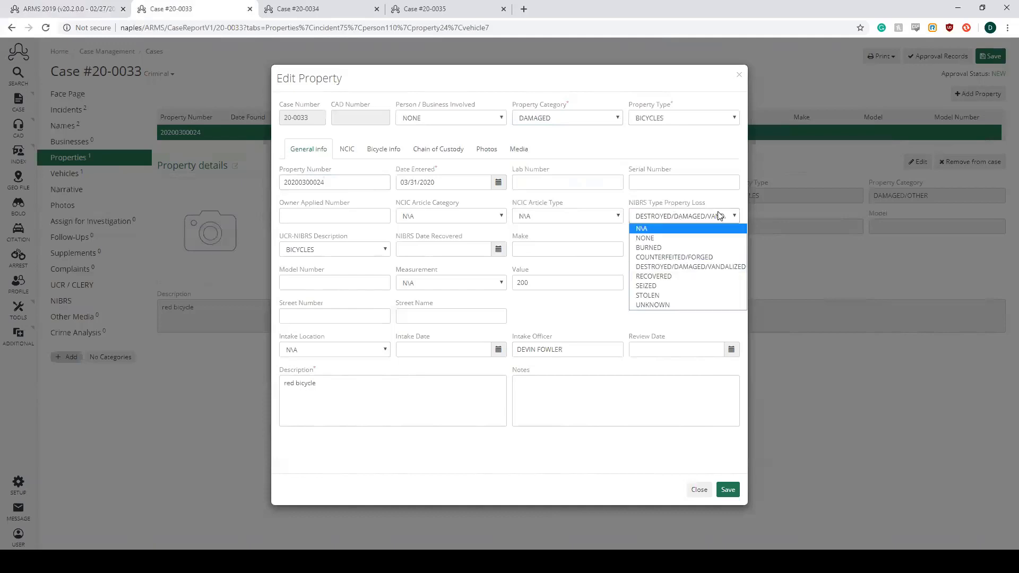
left_click(680, 214)
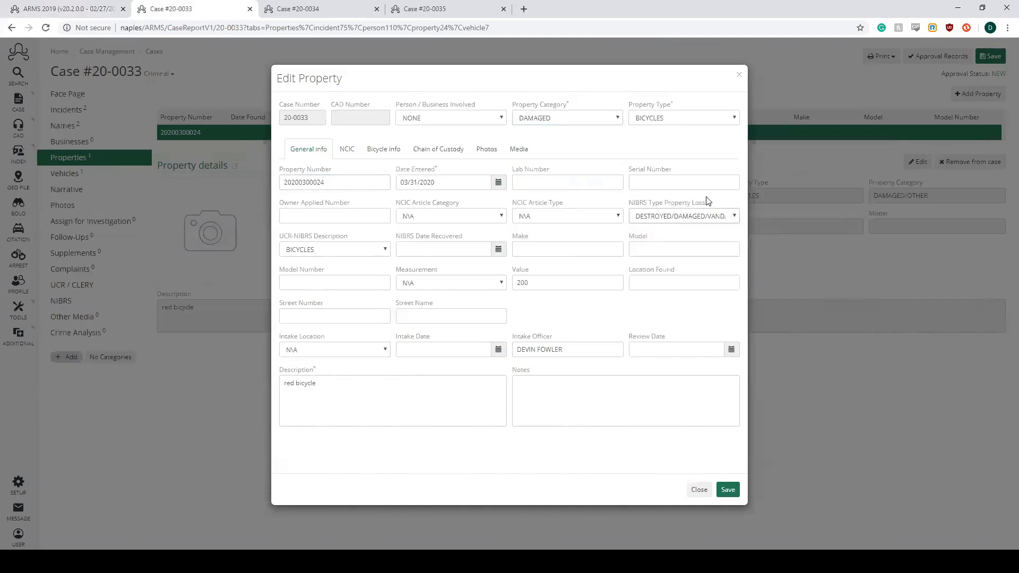
left_click_drag(627, 106, 675, 108)
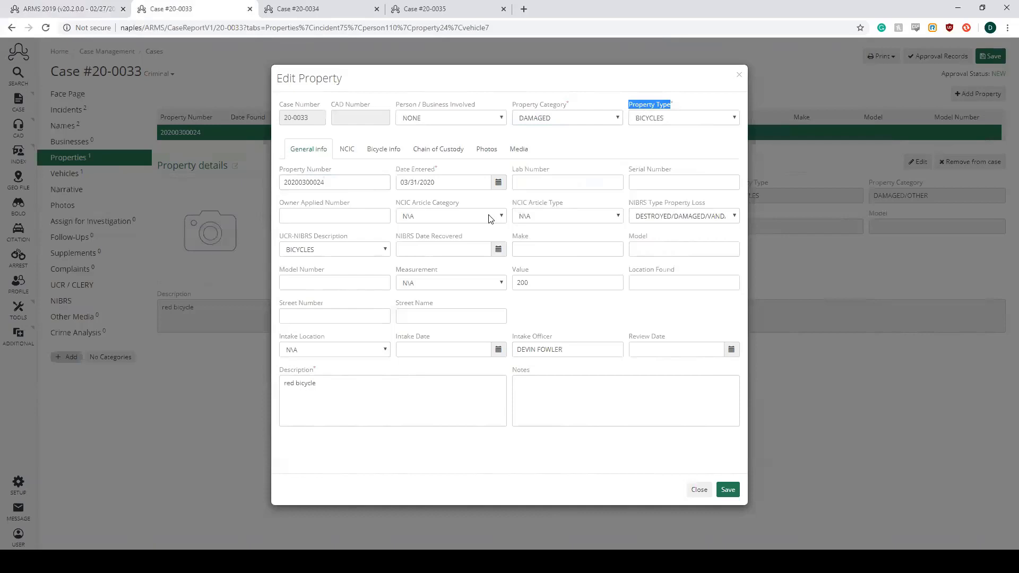
left_click_drag(564, 278, 506, 287)
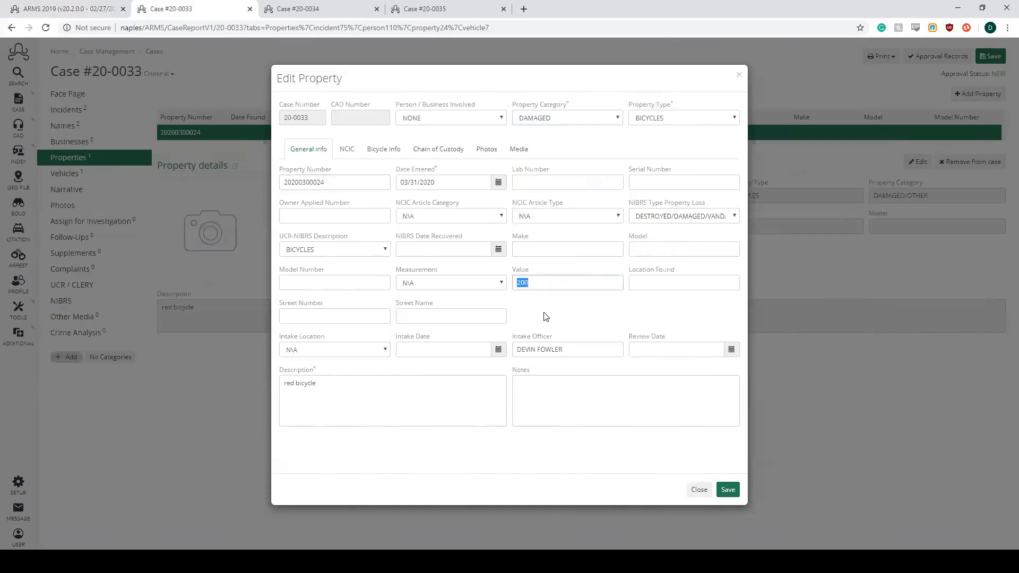
left_click(728, 490)
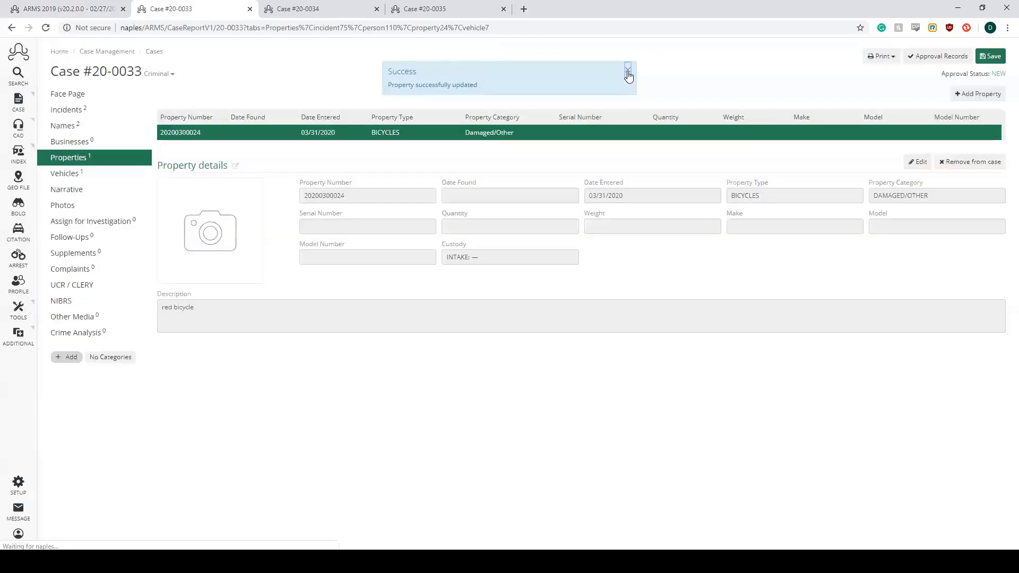
left_click(628, 73)
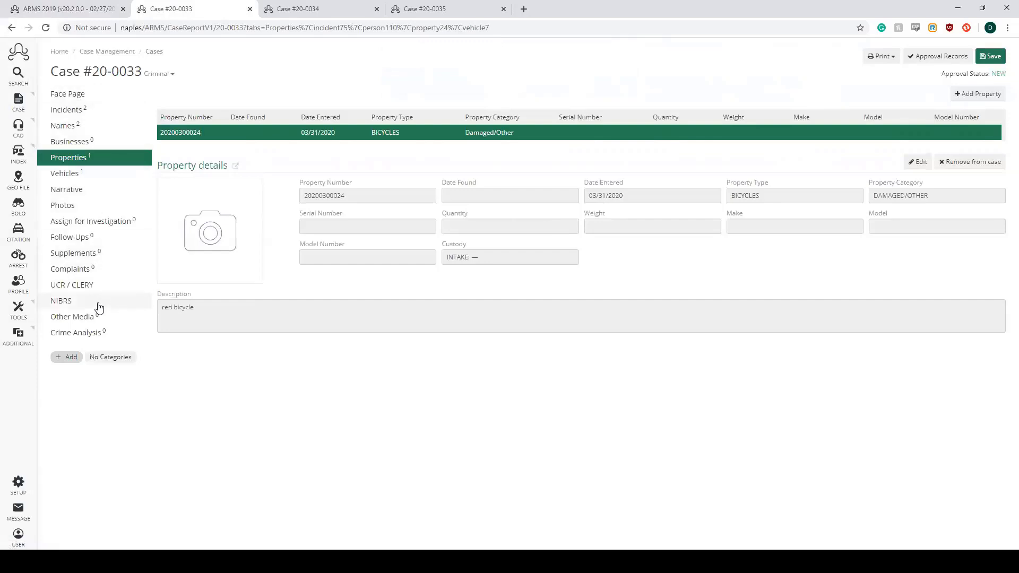
- Show the complainant/victim's details in the case names and try APPARENT MINOR INJURY as the type of injury, clearing it again
left_click(102, 125)
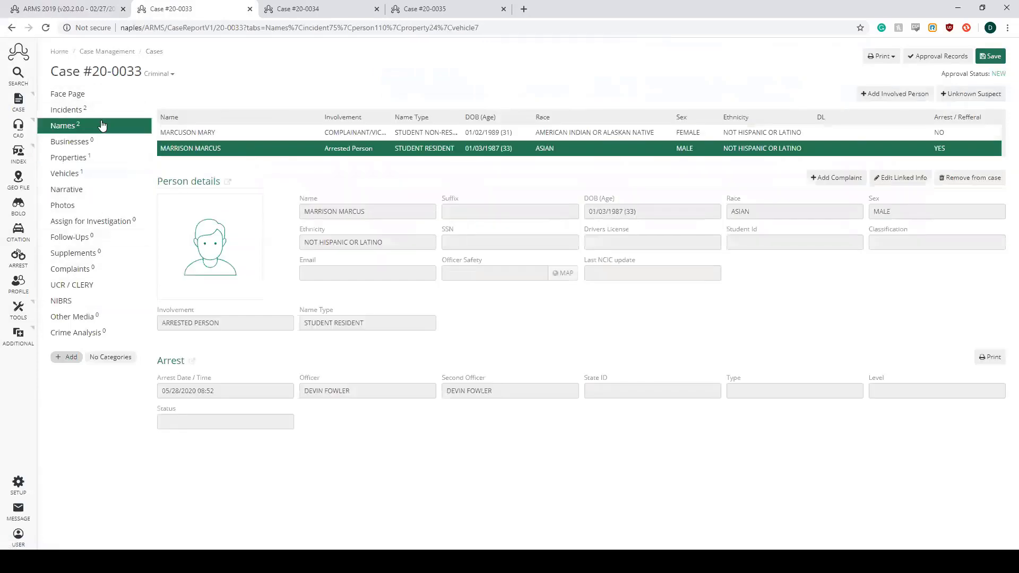
left_click(254, 137)
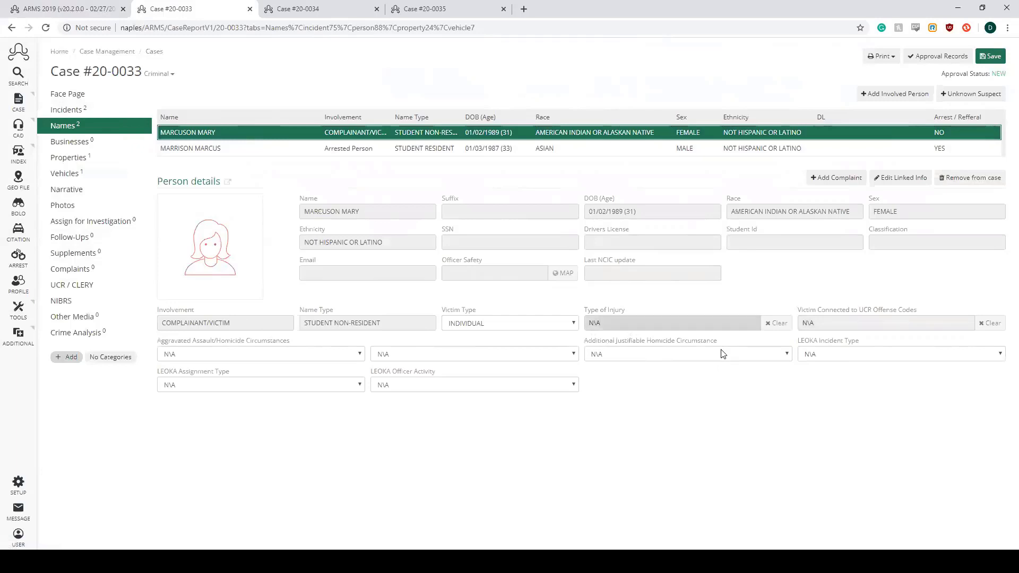
left_click(684, 325)
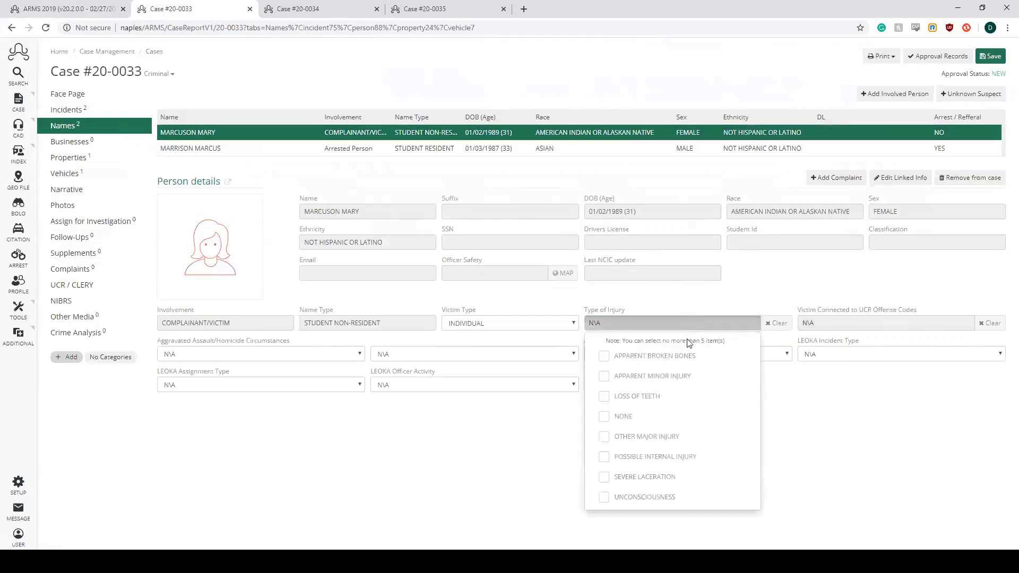
left_click(685, 382)
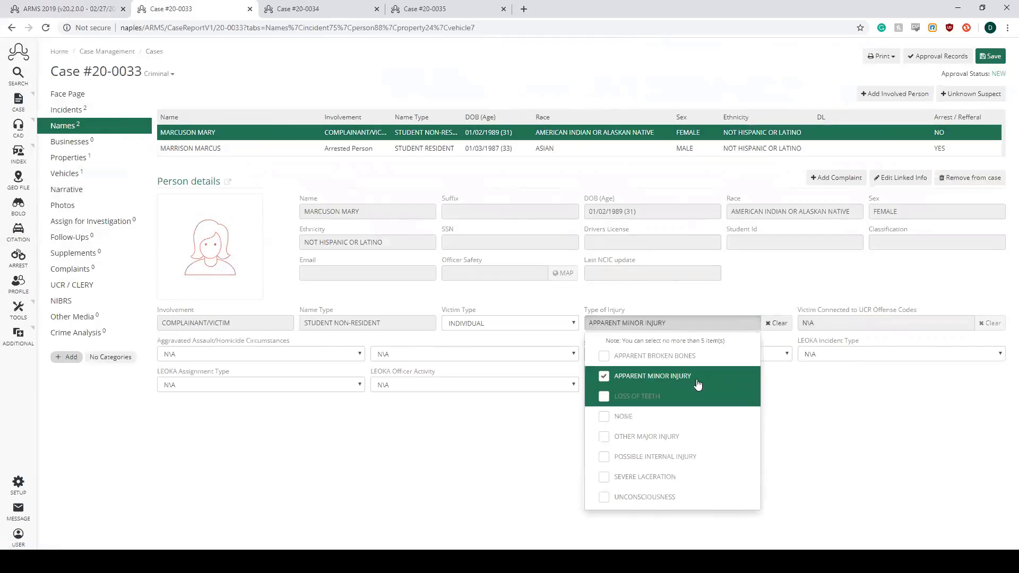
left_click(777, 323)
- Try connecting the victim to offense codes 13B - Simple Assault and 290 - Destroying Public Property, and clear the selection
left_click(935, 326)
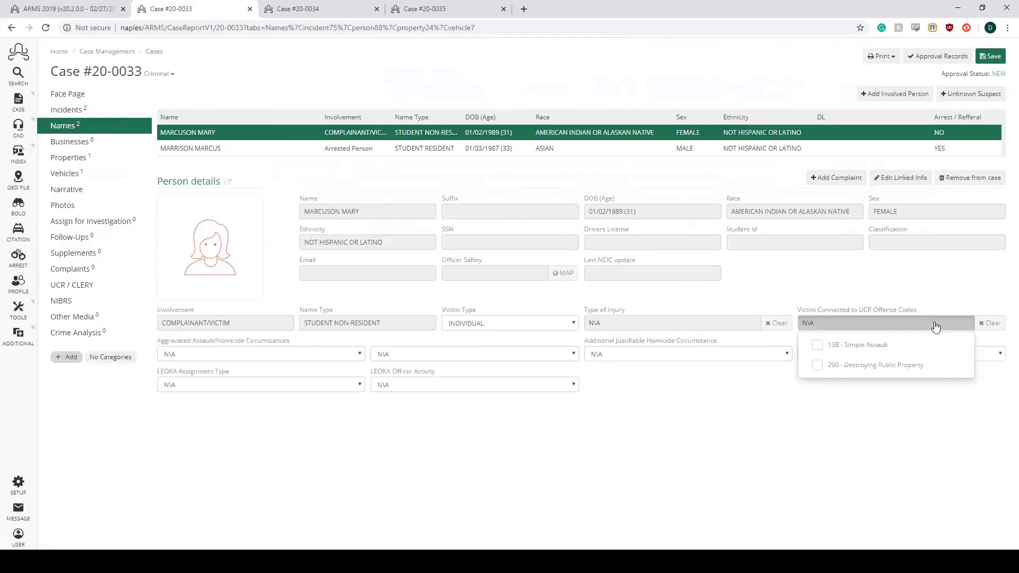
left_click(921, 345)
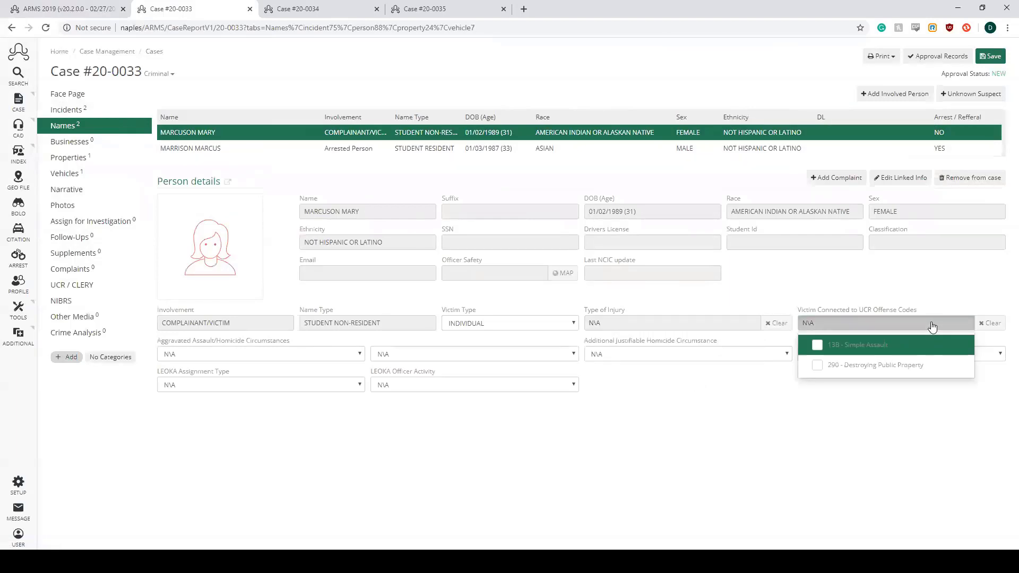
left_click(921, 365)
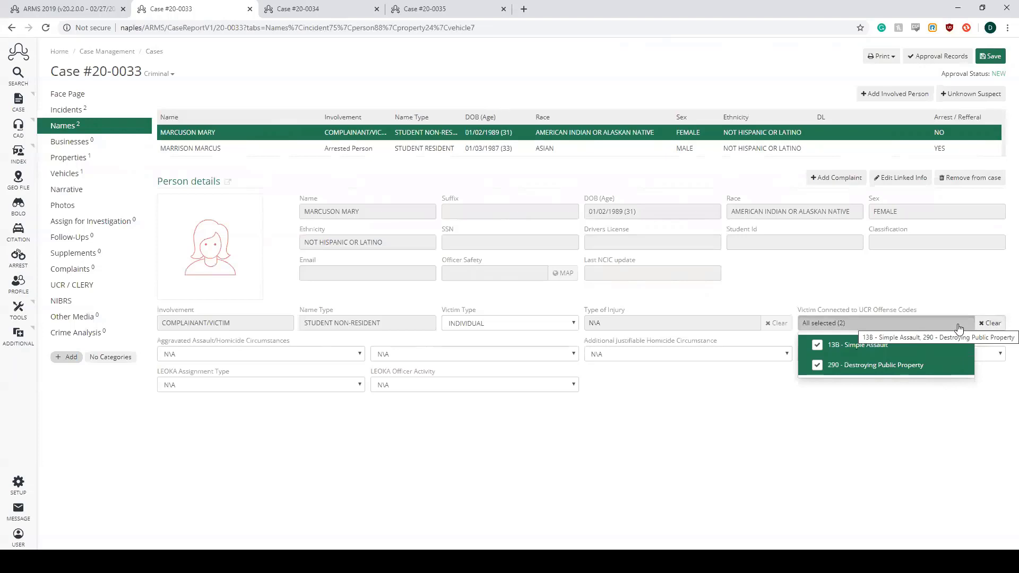
left_click(987, 323)
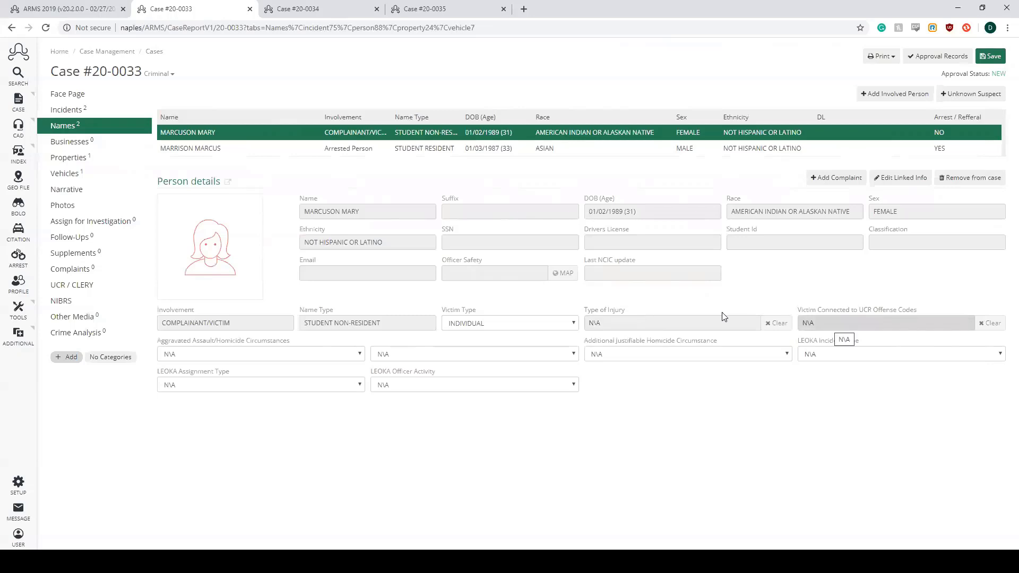
- Open the case's NIBRS Review Record and keep Unfounded set to No in the administrative segment
left_click(76, 304)
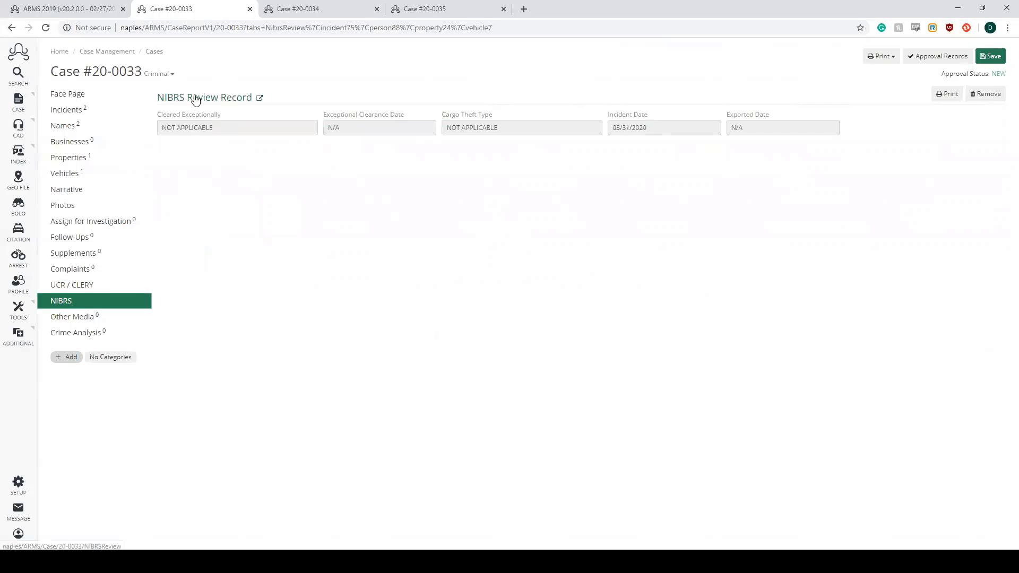
left_click(234, 98)
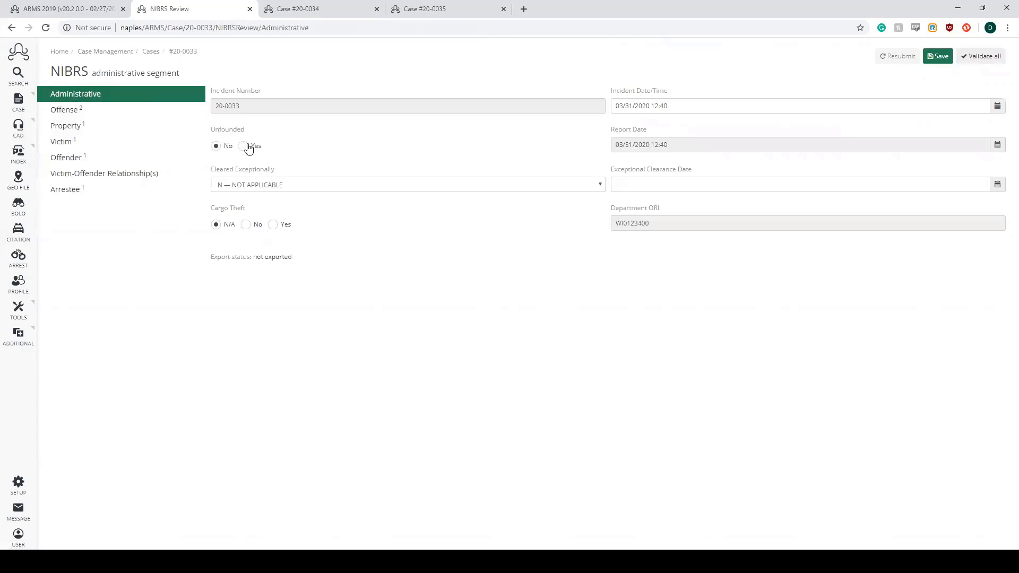
left_click(216, 147)
- Examine the Cleared Exceptionally options and the Exceptional Clearance Date field, leaving N — NOT APPLICABLE selected
left_click(600, 186)
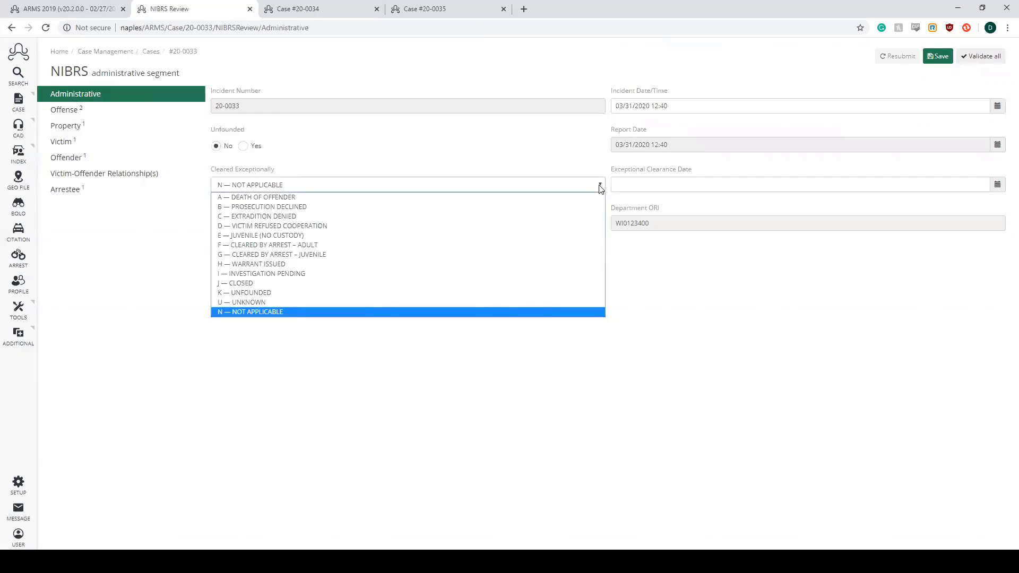
key("Down")
key("Down")
key("Down")
key("Down")
key("Up")
key("Up")
key("Up")
key("Up")
key("Up")
key("Up")
key("Up")
key("Up")
key("Up")
key("Up")
key("Up")
key("Up")
key("Down")
key("Down")
key("Down")
key("Down")
key("Down")
key("Down")
key("Down")
key("Down")
key("Down")
key("Down")
key("Down")
key("Down")
key("Return")
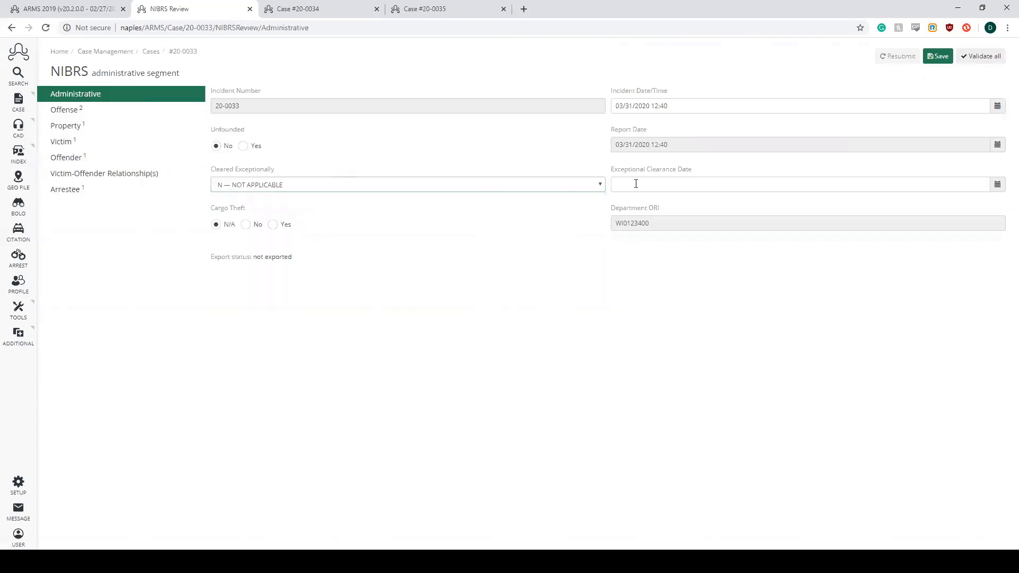
left_click(603, 189)
left_click(604, 188)
left_click(642, 187)
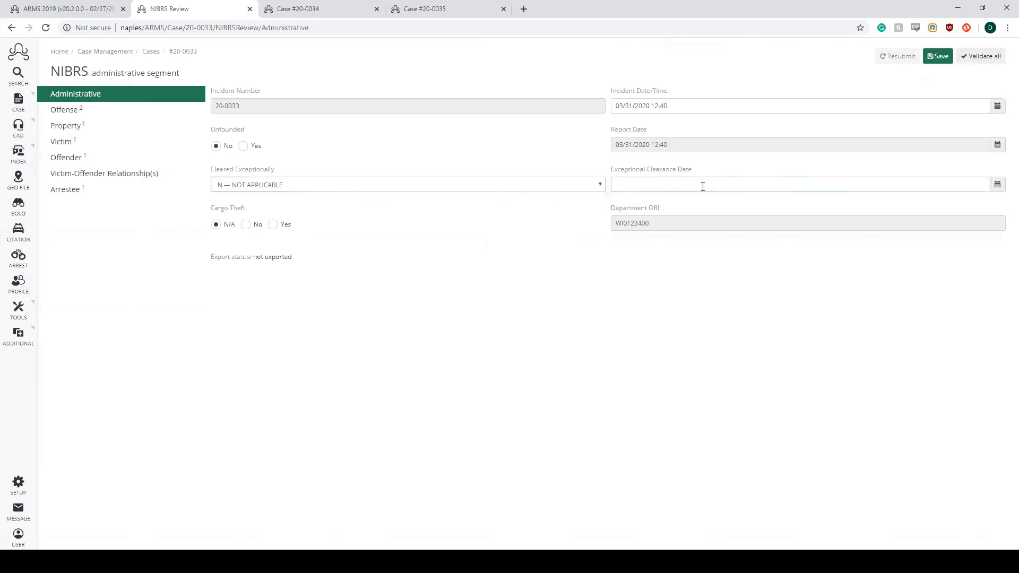
left_click(519, 253)
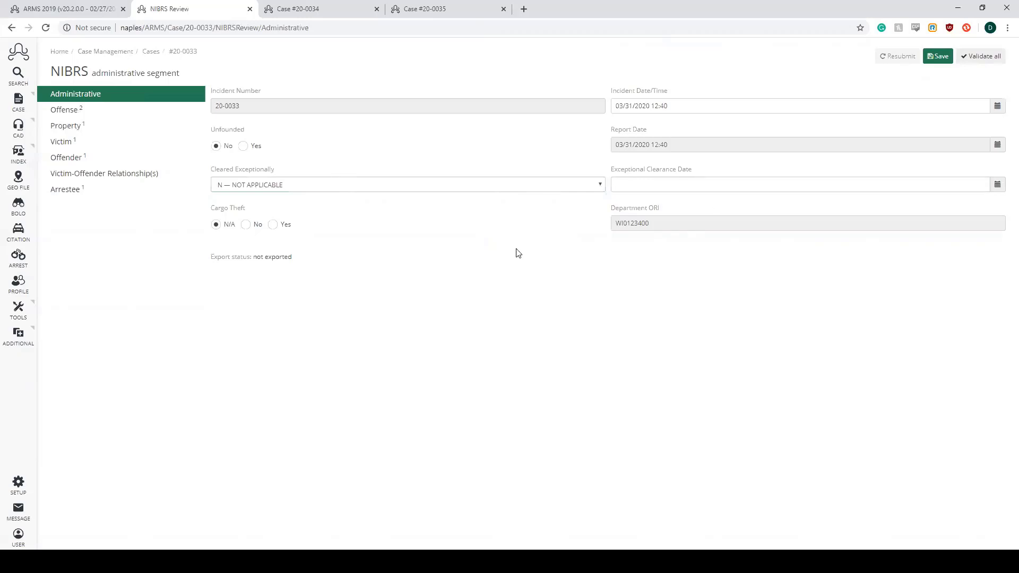
- Try to save the administrative segment with Cargo Theft set to No, and read and dismiss the validation message
left_click_drag(212, 207, 258, 211)
left_click(258, 211)
left_click(246, 225)
left_click(939, 56)
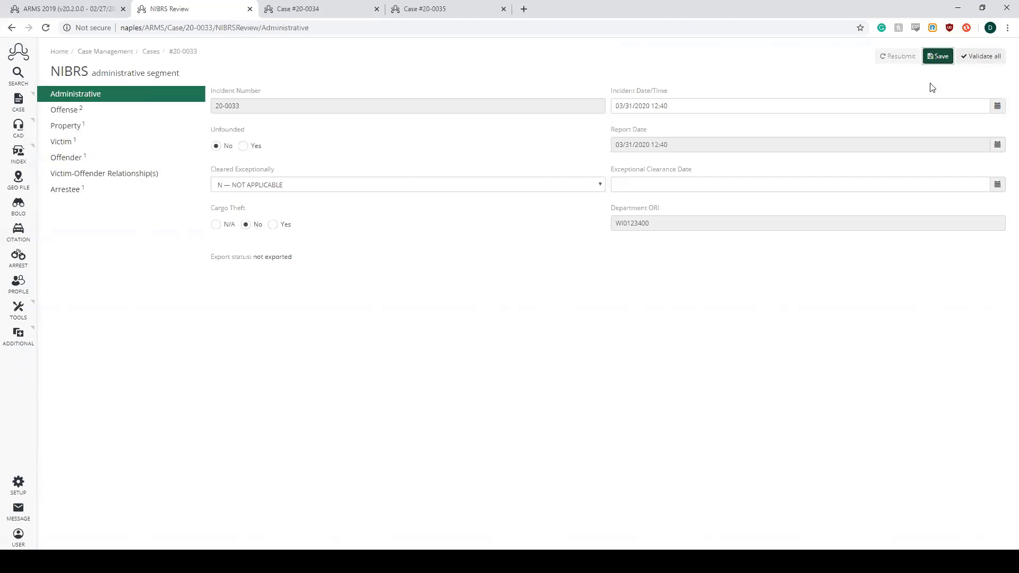
left_click_drag(585, 98, 481, 91)
triple_click(481, 91)
left_click(481, 92)
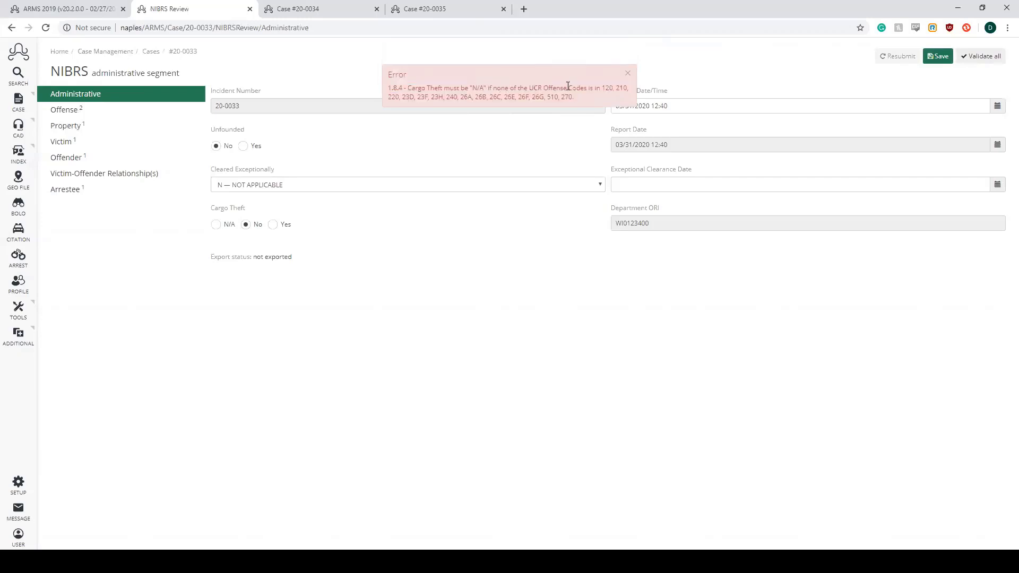
left_click_drag(603, 88, 614, 89)
left_click(628, 73)
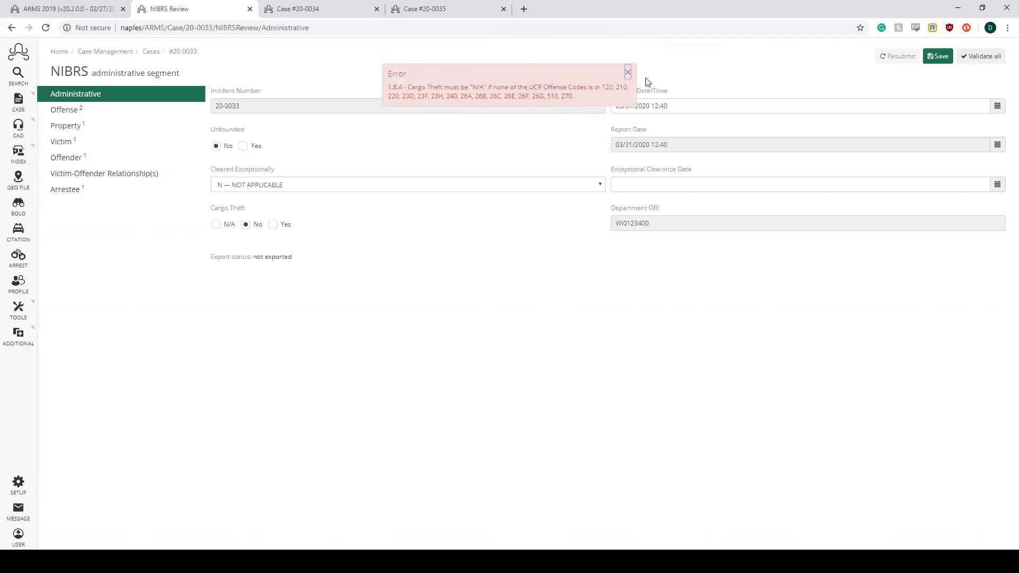
- Set Cargo Theft to N/A and save the administrative segment
left_click(225, 226)
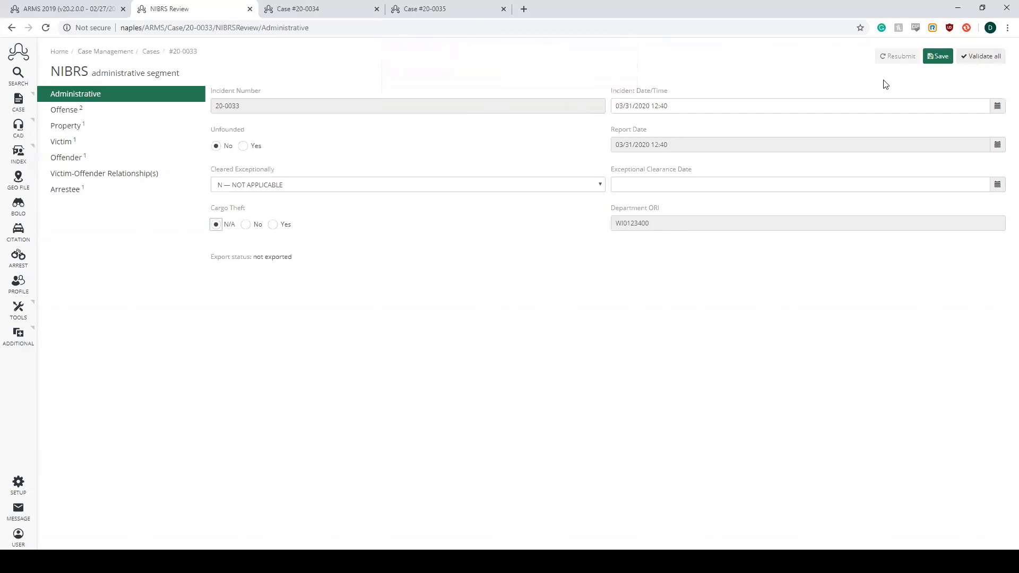
left_click(937, 56)
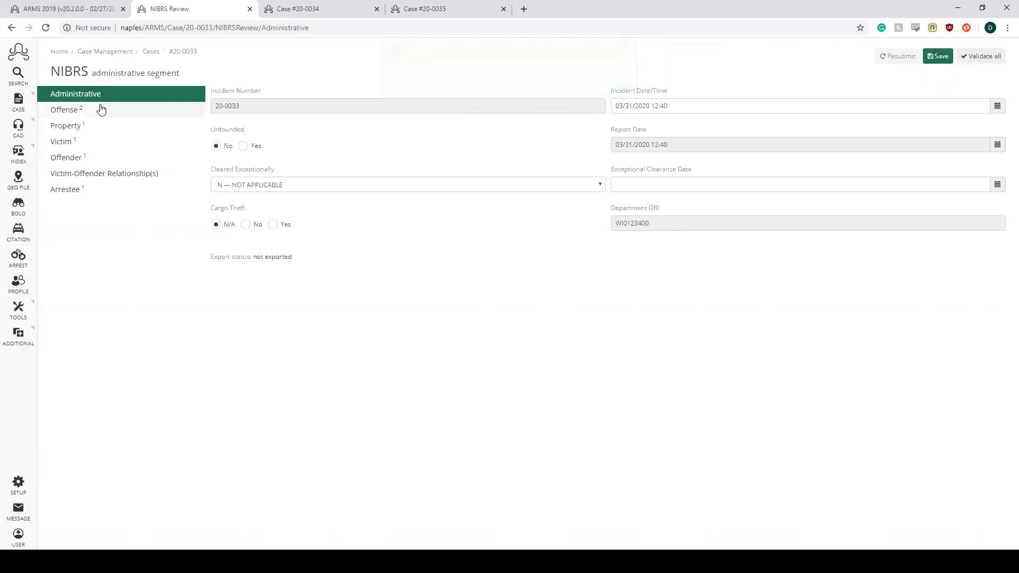
- Open the Simple Assault offense from the NIBRS offense segment
left_click(101, 108)
left_click(651, 105)
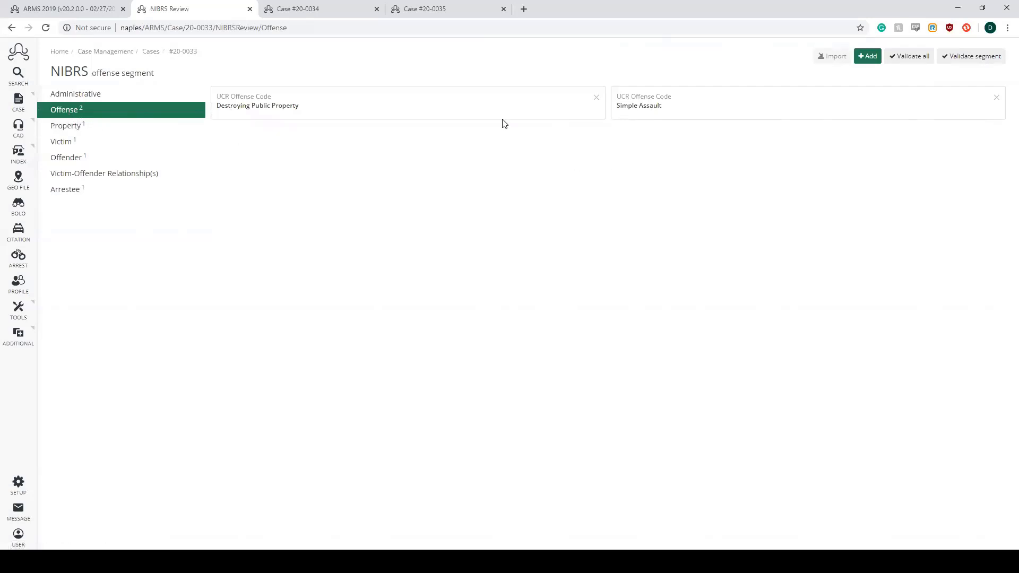
left_click(687, 122)
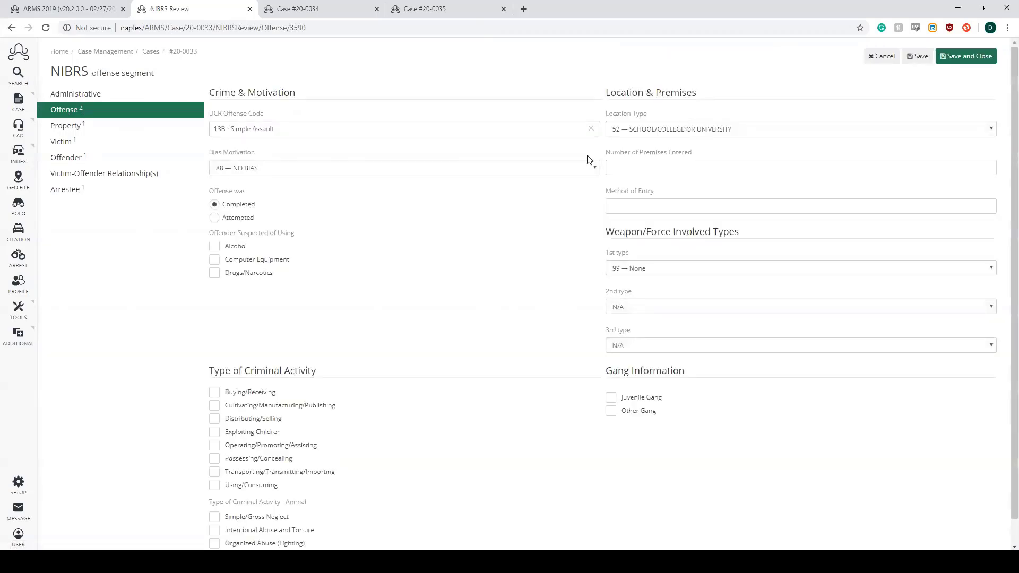
- Examine the offense's UCR Offense Code and Bias Motivation options, keeping 13B - Simple Assault and 88 — NO BIAS
double_click(215, 130)
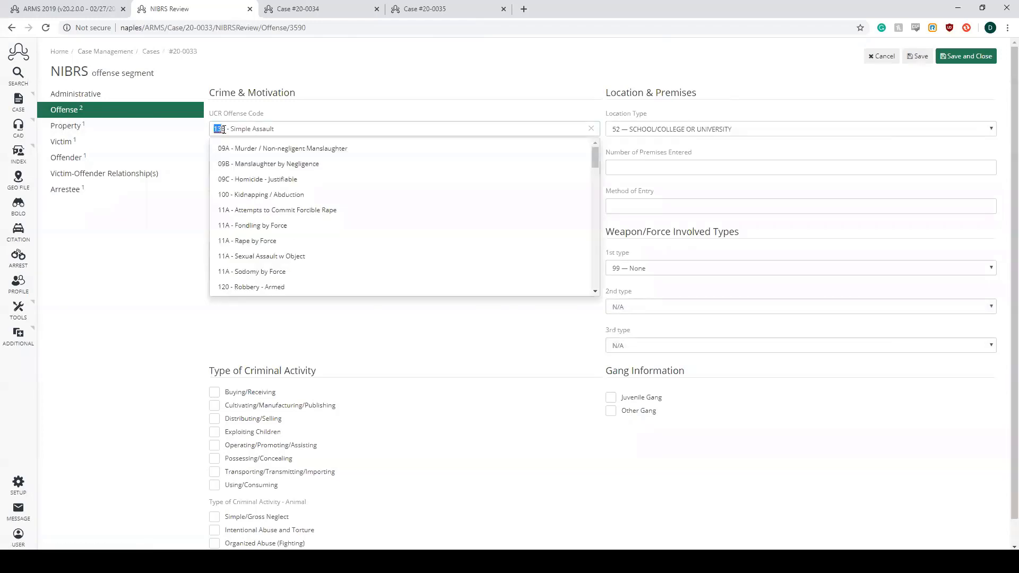
left_click(714, 106)
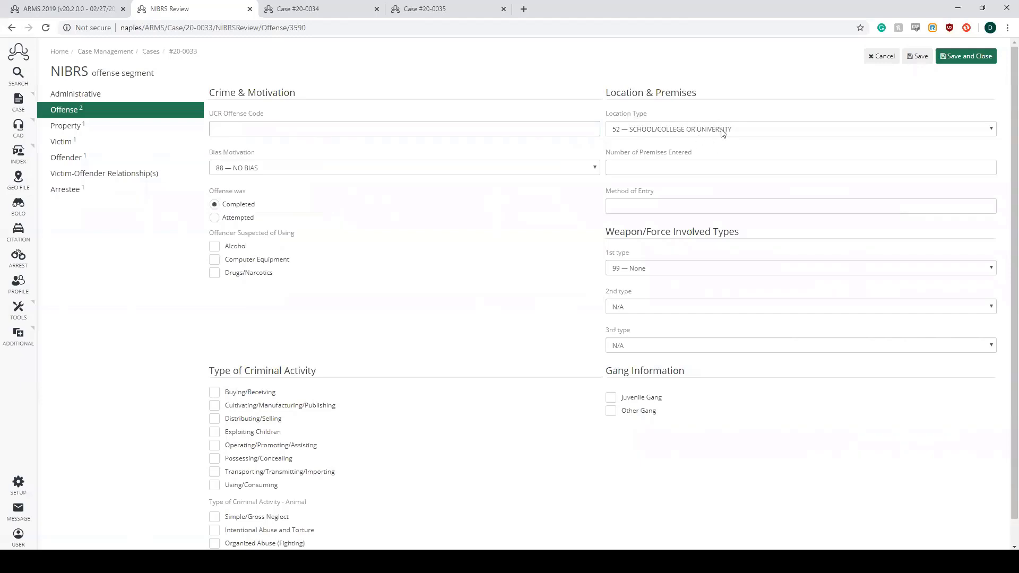
left_click(574, 129)
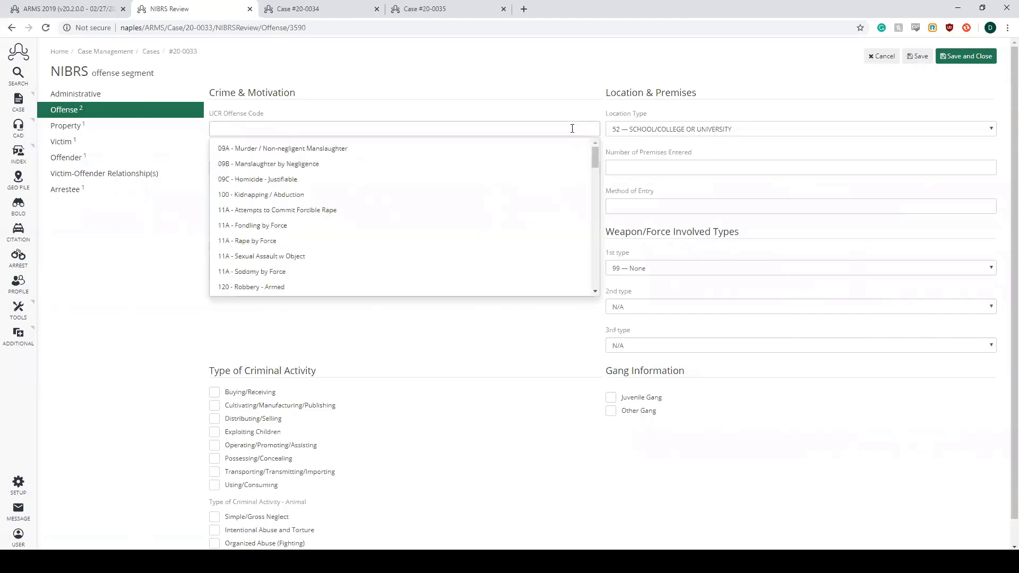
scroll(507, 225, "down", 3)
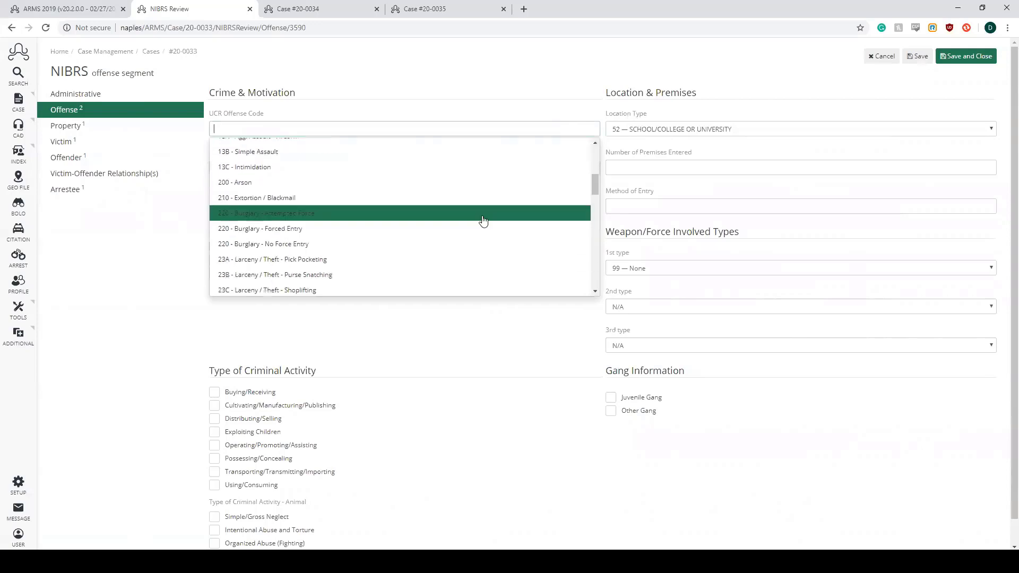
left_click(483, 221)
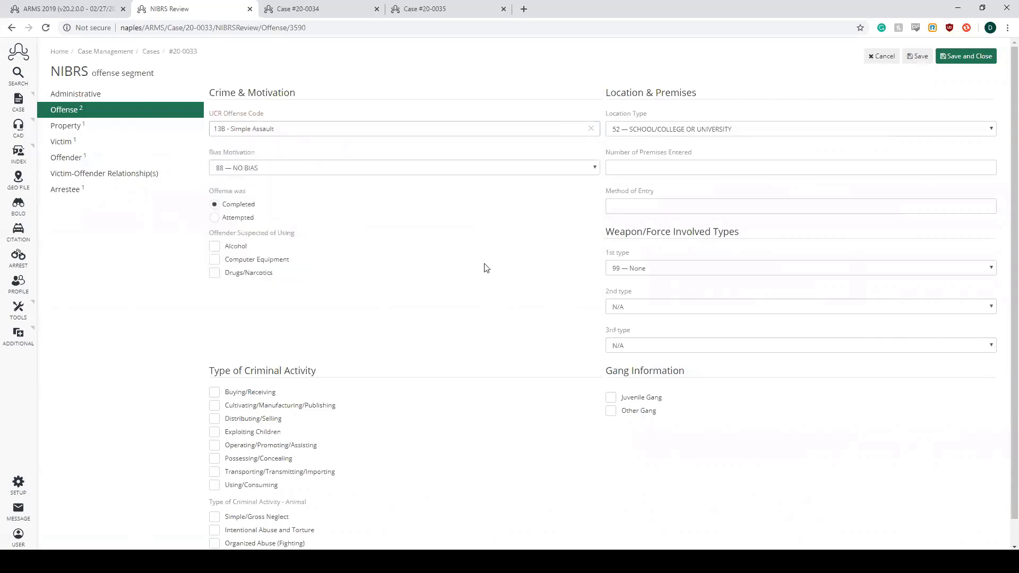
left_click(596, 171)
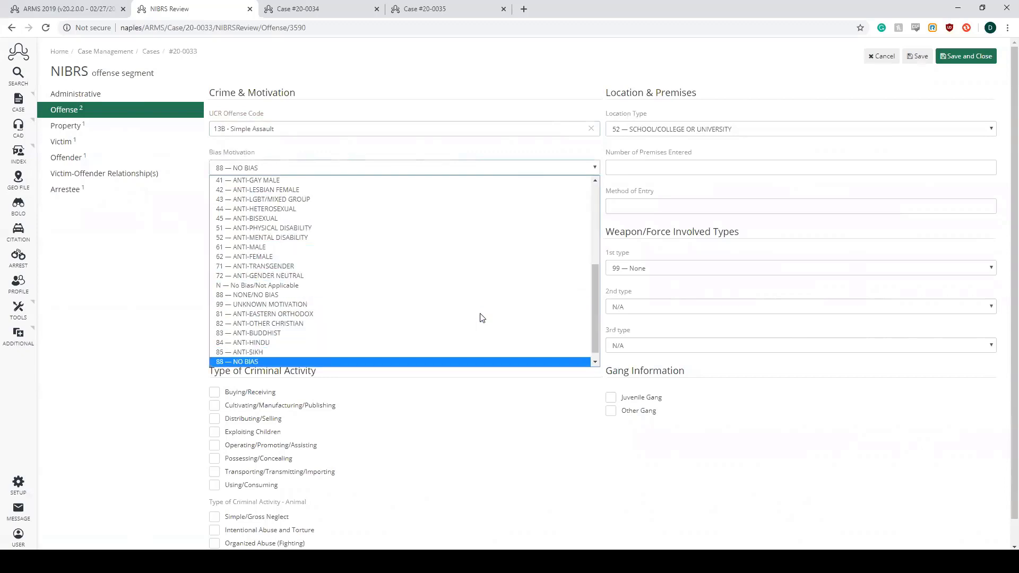
key("Return")
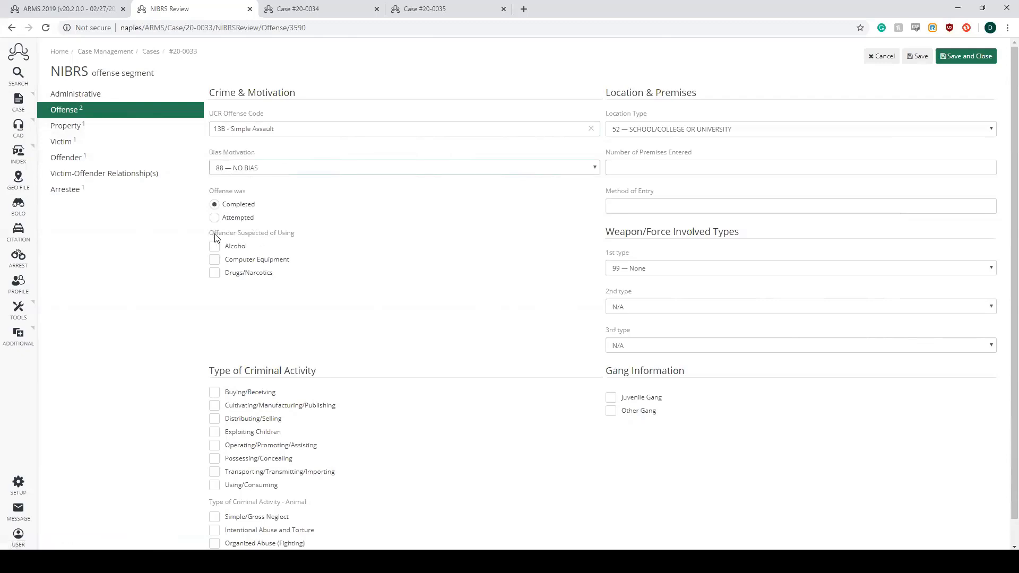
- Try the Alcohol, Computer Equipment and Drugs/Narcotics options for Offender Suspected of Using, clear them, and examine Method of Entry
left_click_drag(210, 234, 292, 233)
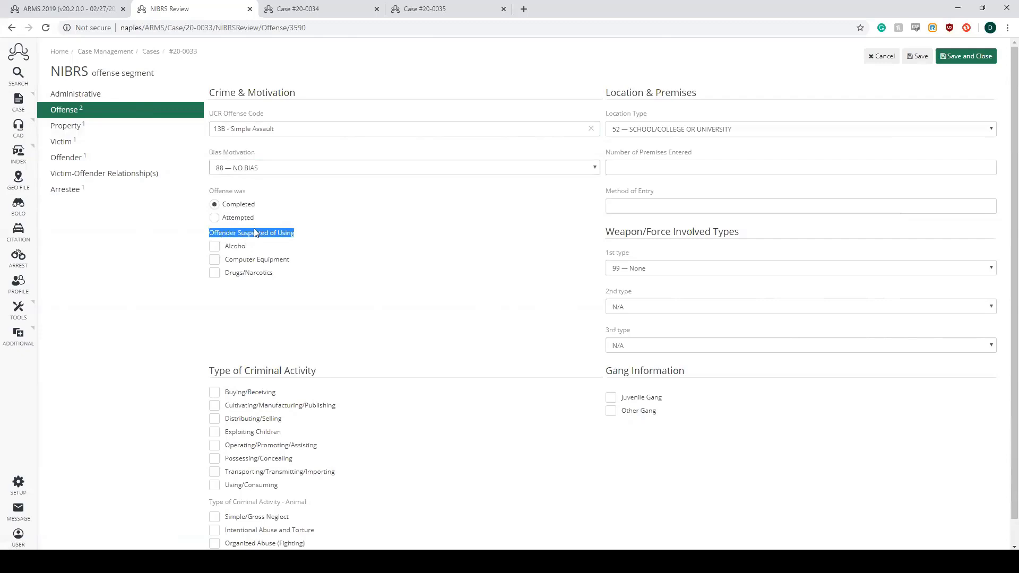
left_click(214, 245)
left_click(214, 259)
left_click(214, 272)
left_click(213, 260)
left_click(214, 247)
left_click(214, 273)
left_click(705, 205)
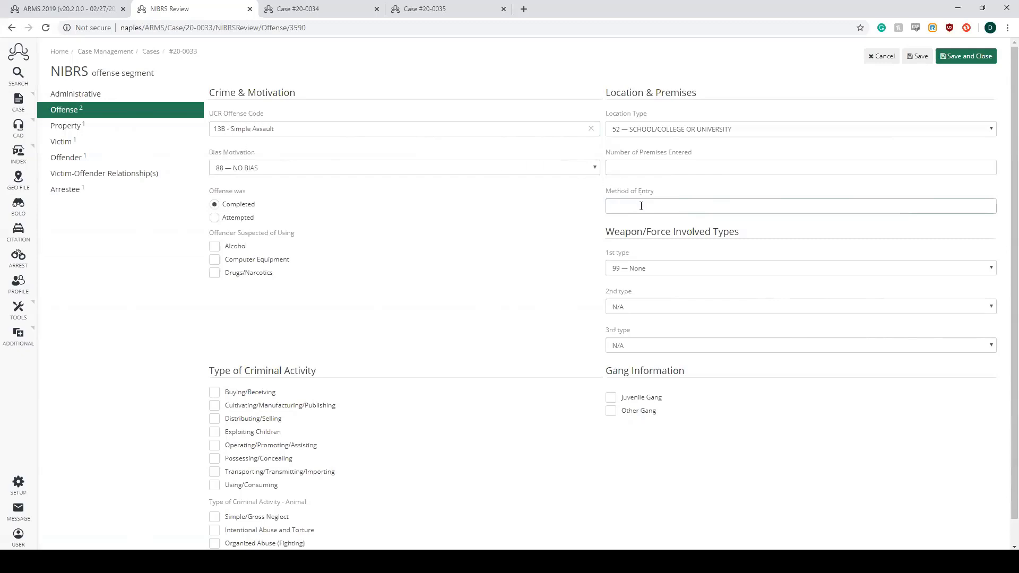
- Examine the Number of Premises Entered field of the Simple Assault offense
left_click(656, 168)
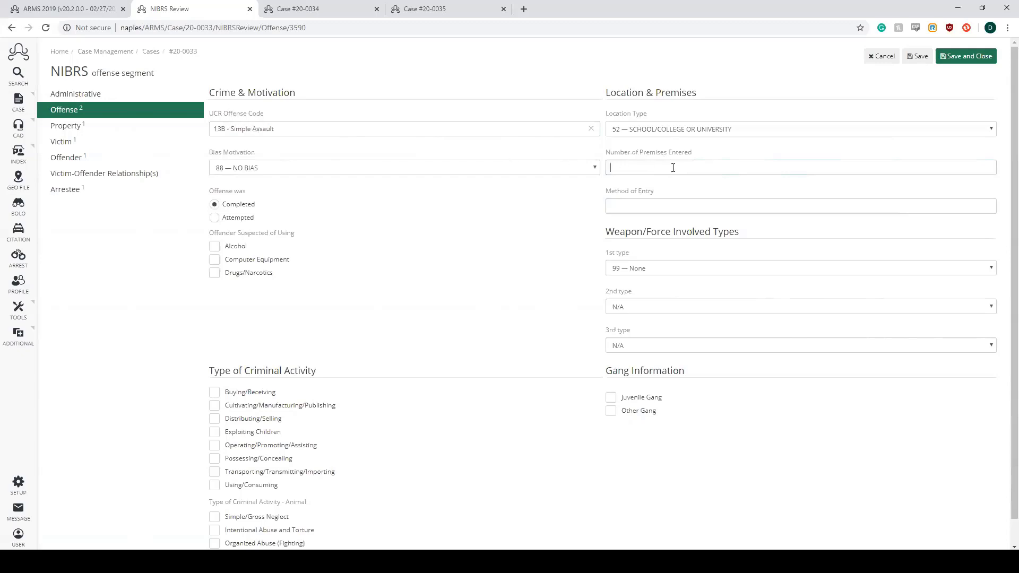
left_click_drag(606, 152, 693, 159)
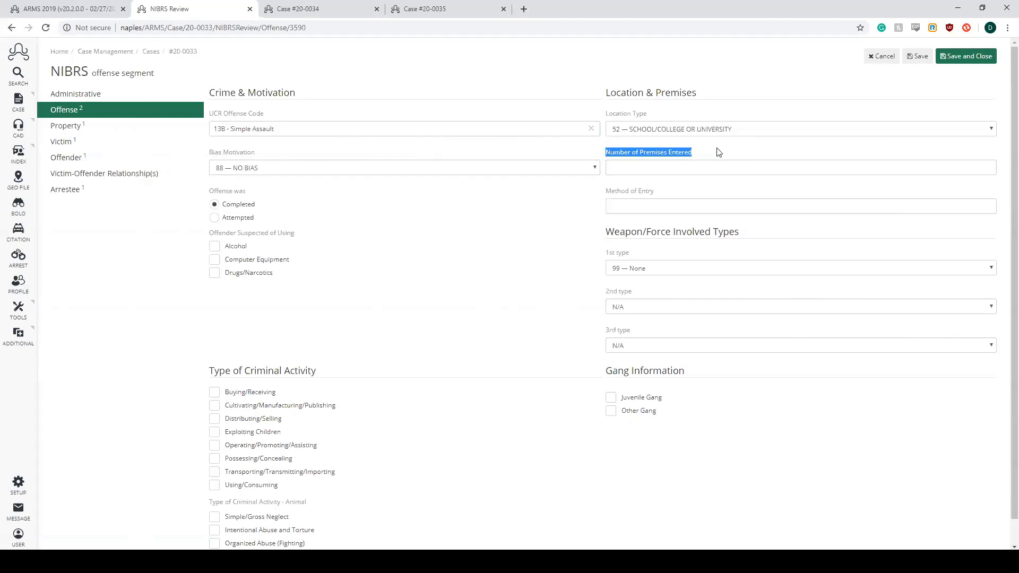
left_click(684, 171)
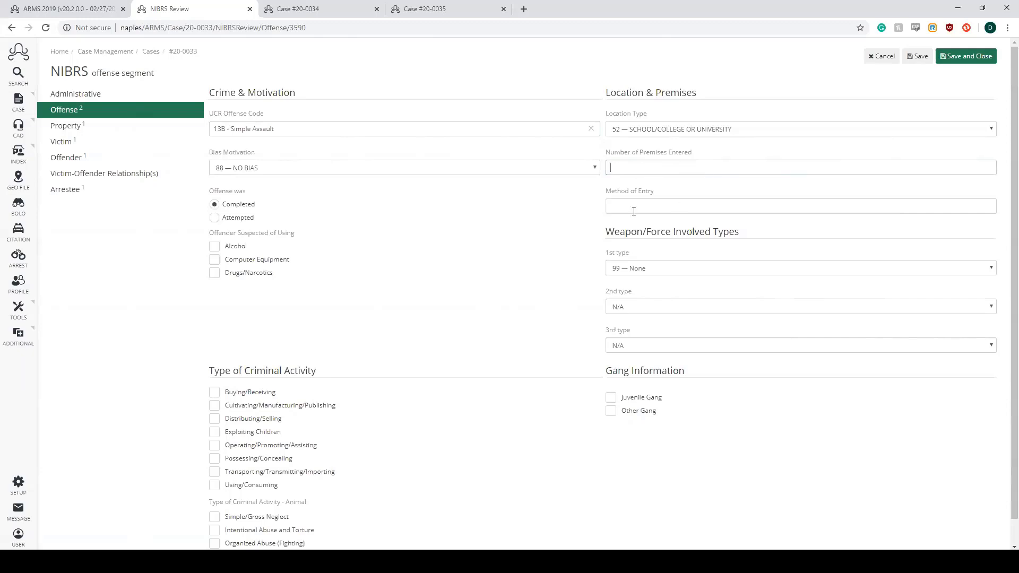
- Set the offense's 1st Weapon/Force Involved type to 40 — PERSONAL WEAPON (HANDS, FEET, TEETH)
scroll(534, 247, "down", 1)
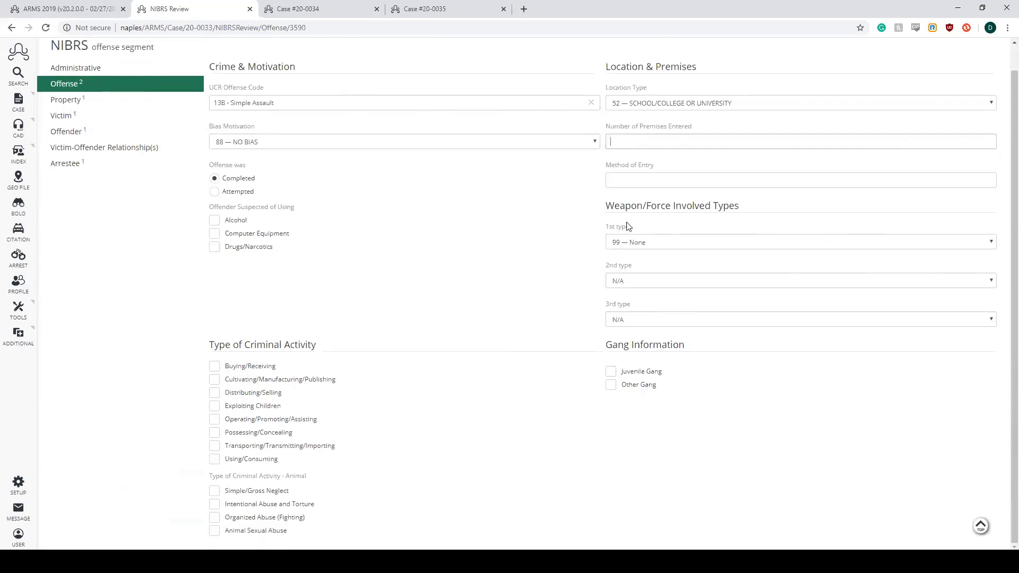
left_click_drag(607, 206, 722, 207)
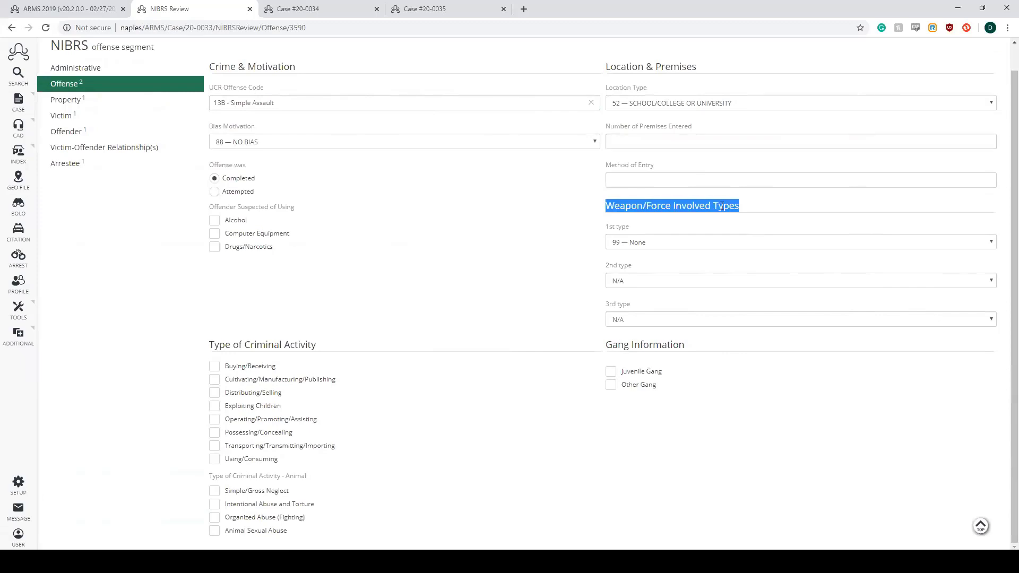
left_click(710, 264)
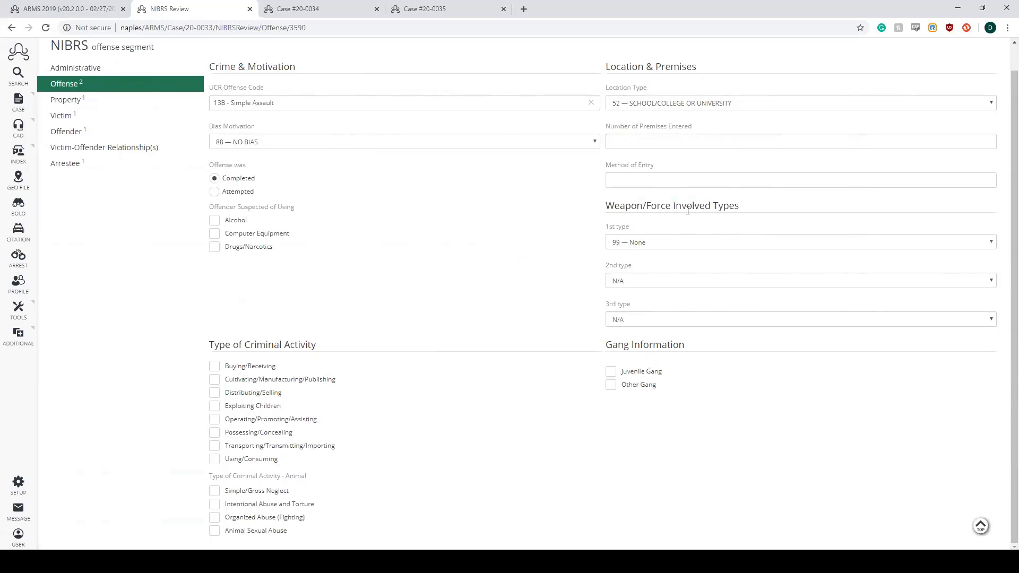
left_click(993, 244)
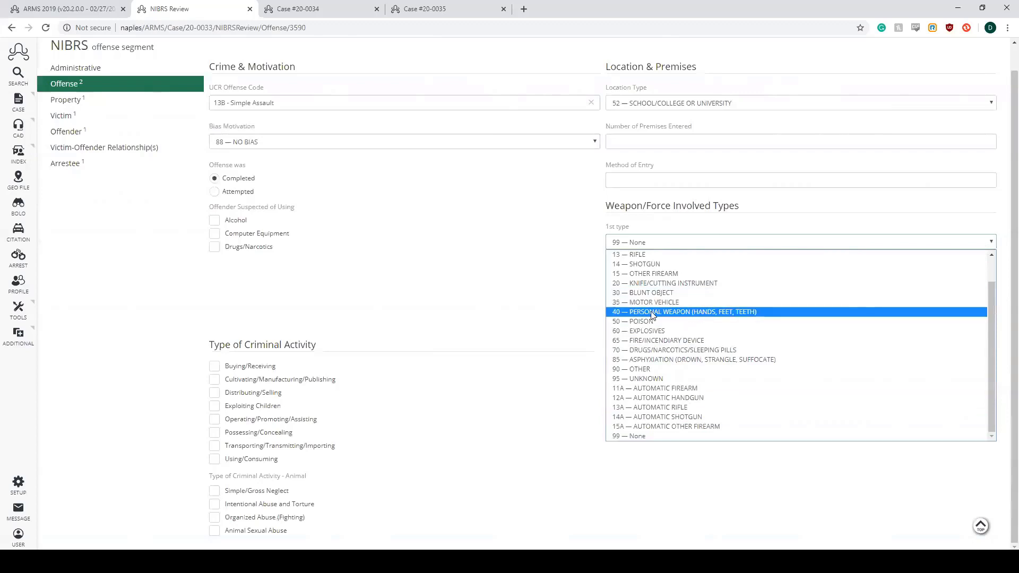
left_click(702, 314)
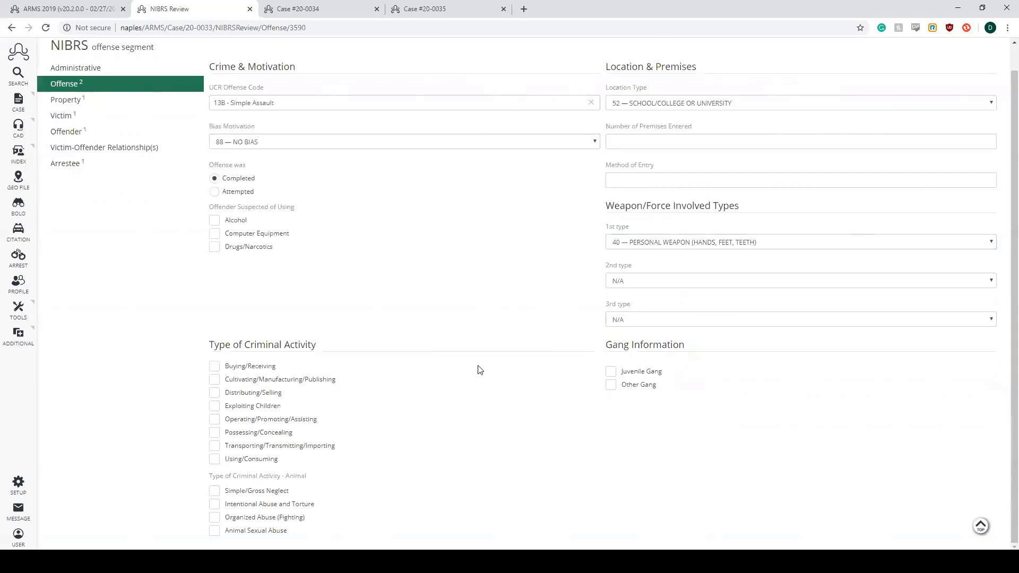
- Review the Type of Criminal Activity and Gang Information sections, and save and close the Simple Assault offense
left_click_drag(215, 349, 316, 348)
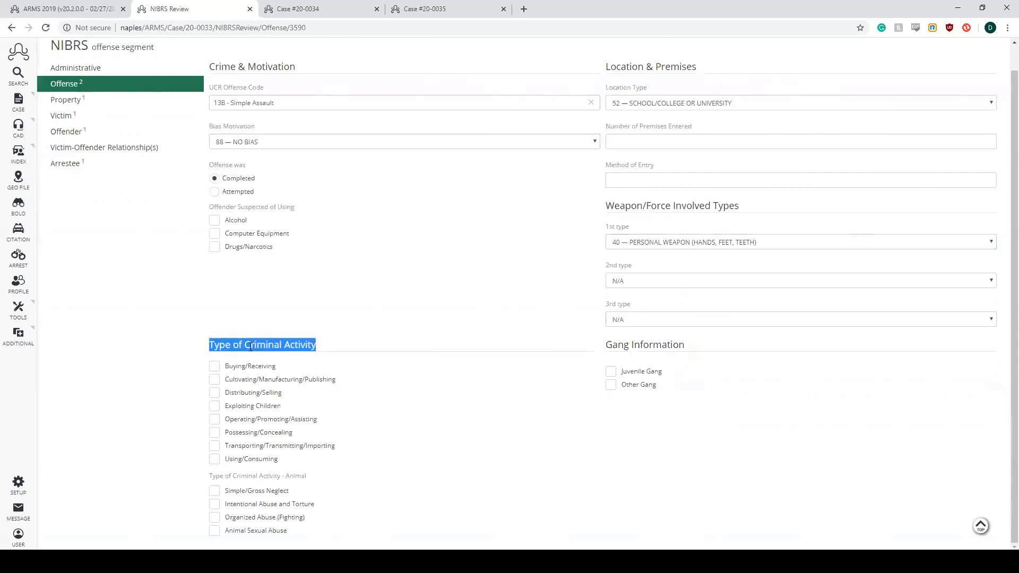
left_click(257, 101)
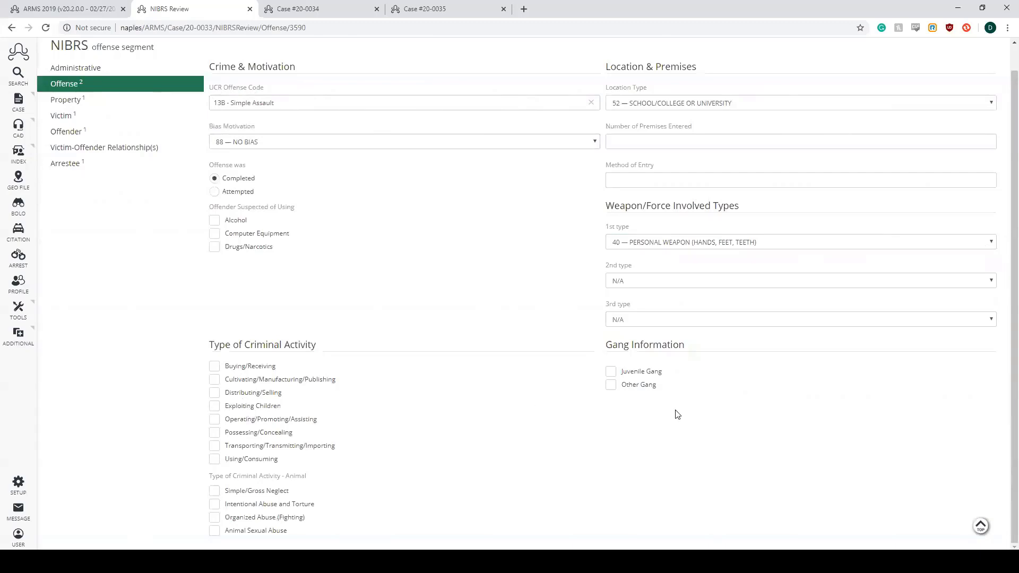
left_click_drag(608, 345, 696, 348)
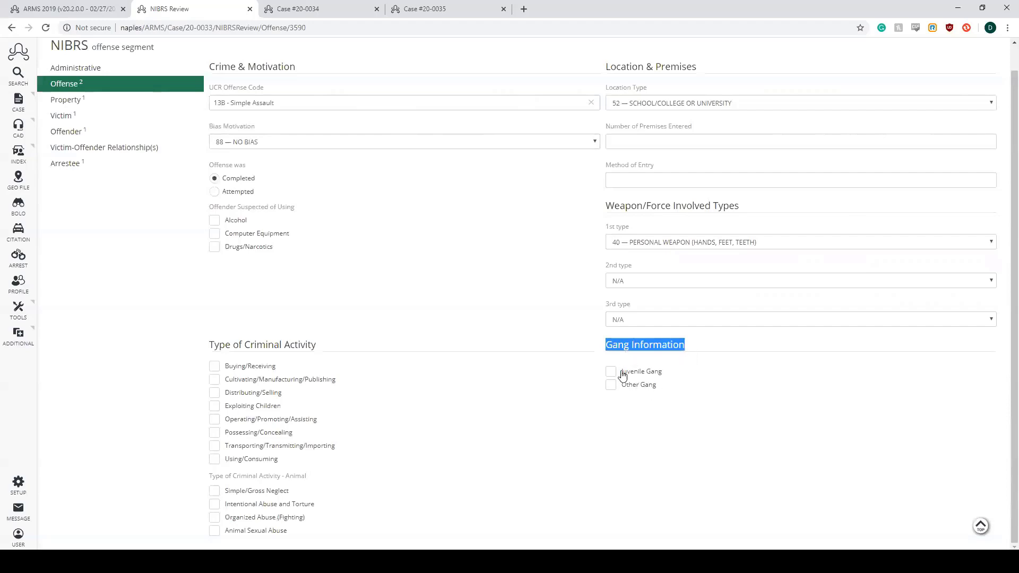
scroll(712, 388, "up", 1)
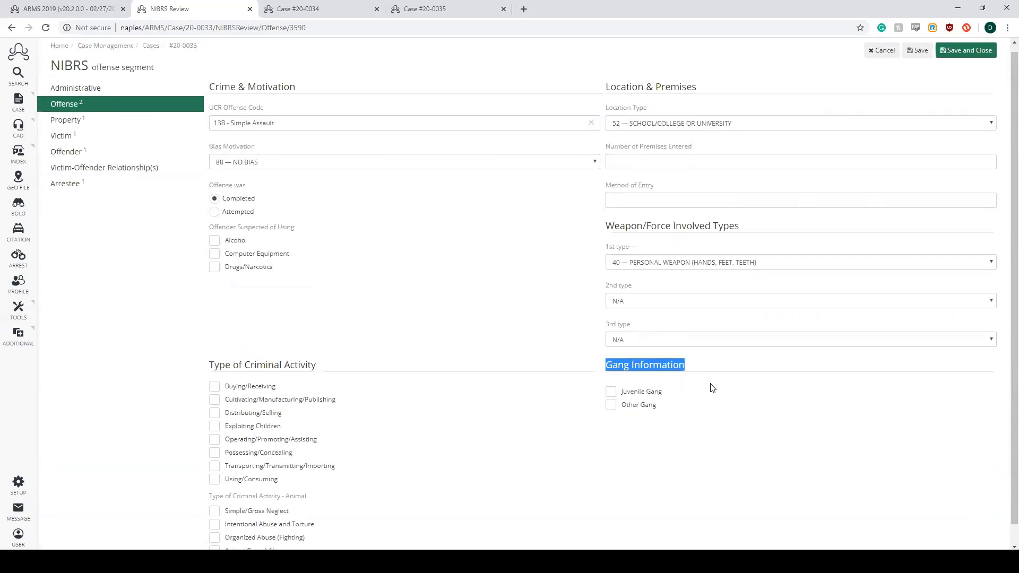
left_click(968, 56)
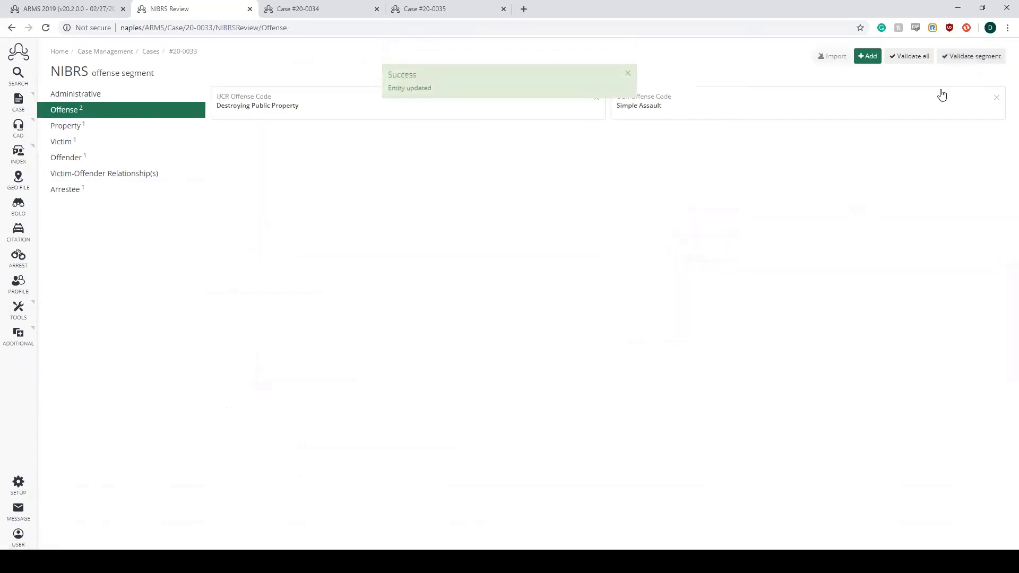
- Open the Destroying Public Property offense for review, and save and close it
left_click(629, 73)
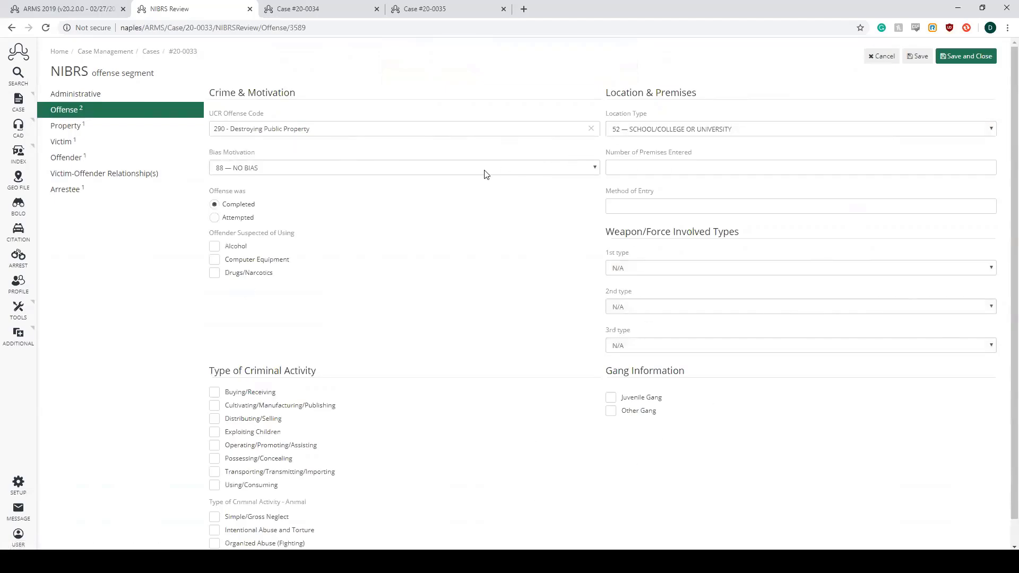
left_click(964, 57)
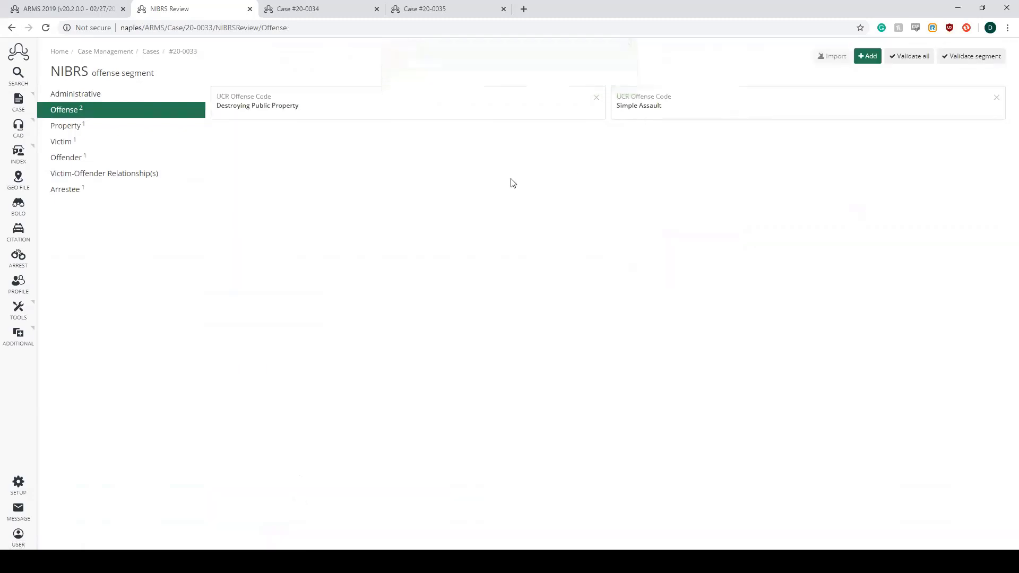
- Review and save the DESTROYED/DAMAGED/VANDALIZED record in the NIBRS property segment, and validate that segment
left_click(107, 129)
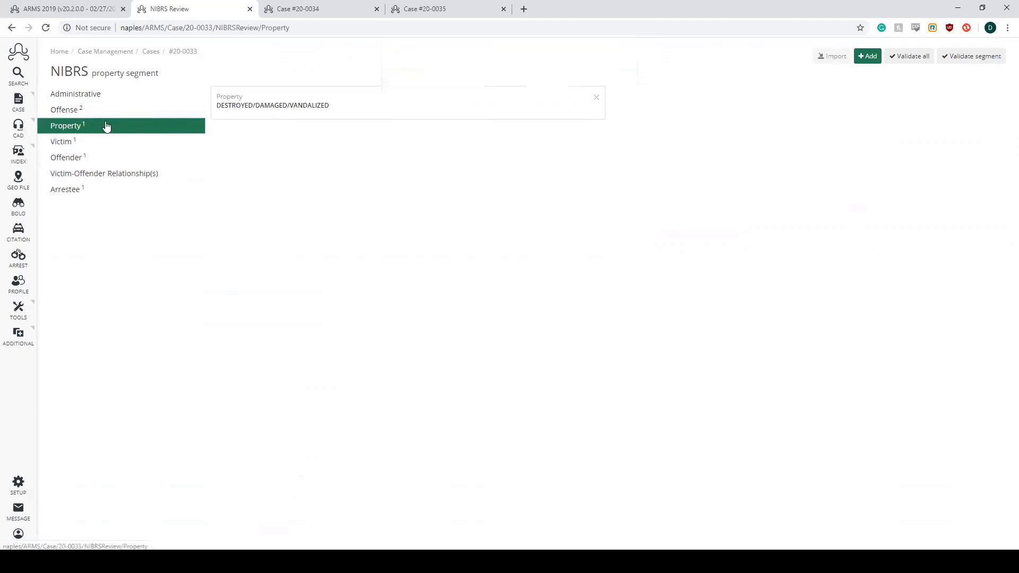
left_click(232, 125)
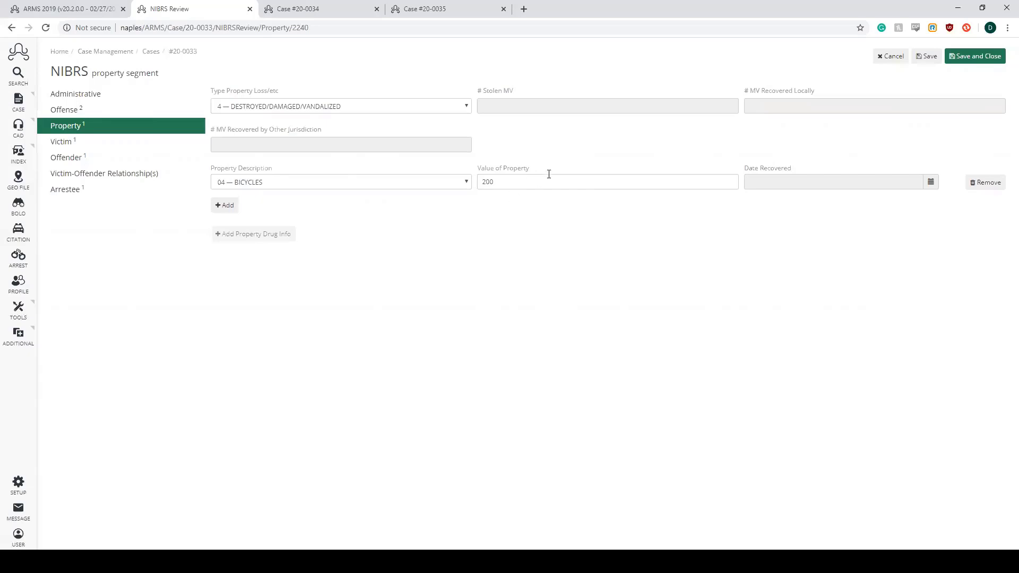
left_click(967, 56)
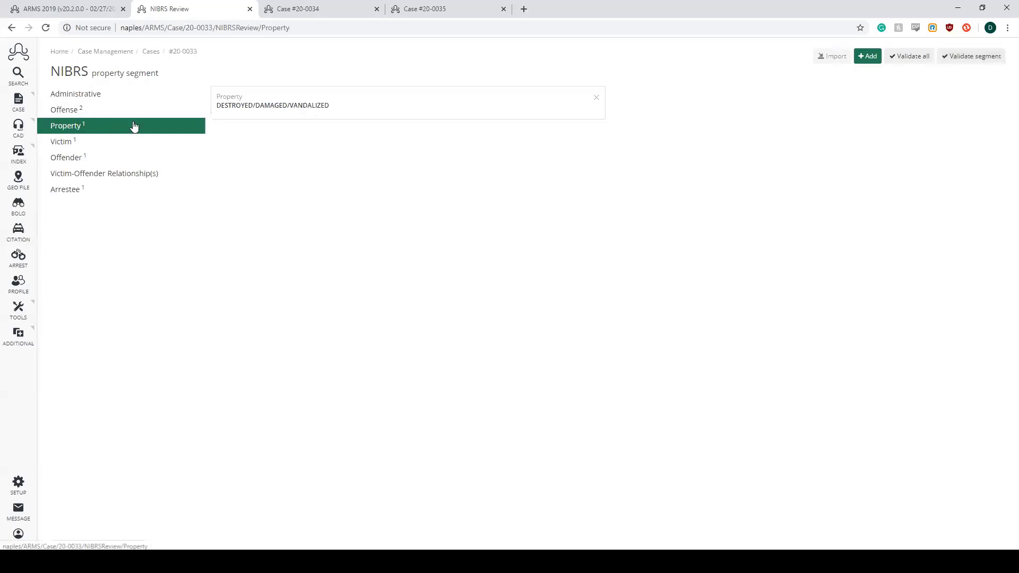
left_click(961, 56)
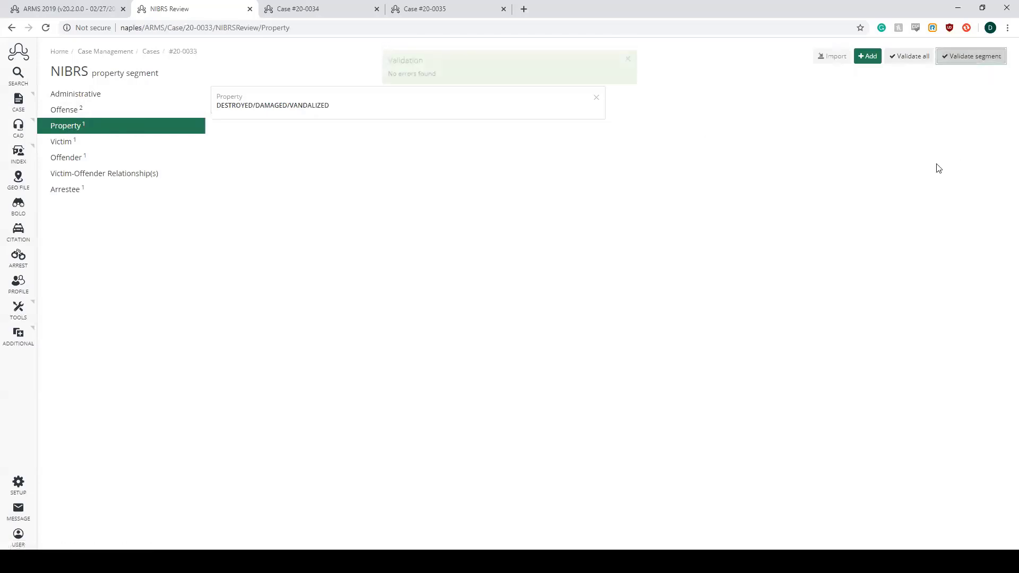
left_click(628, 76)
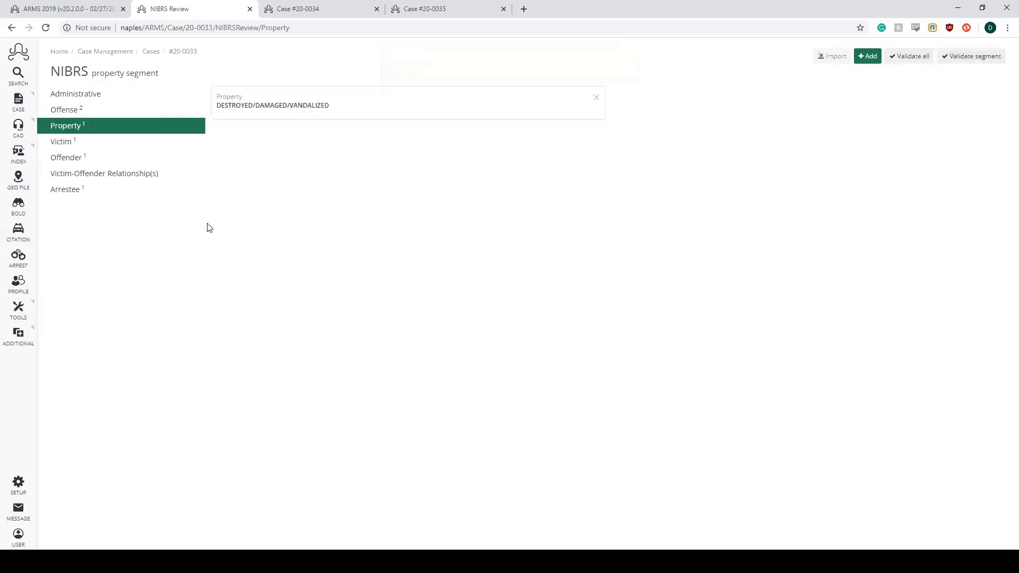
- Open the record in the NIBRS victim segment and connect the victim to UCR offense codes 290 and 13B
left_click(91, 146)
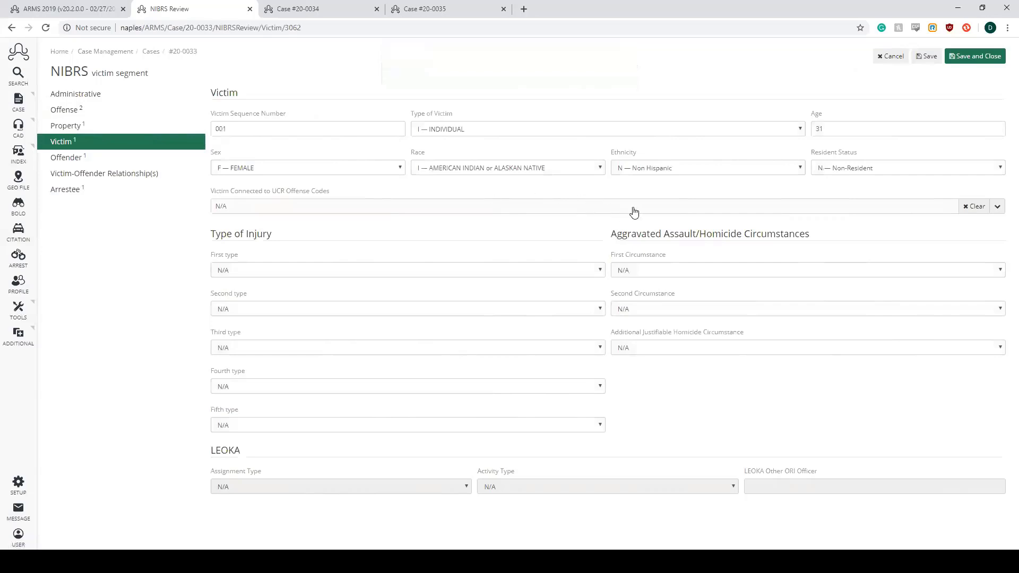
left_click(589, 207)
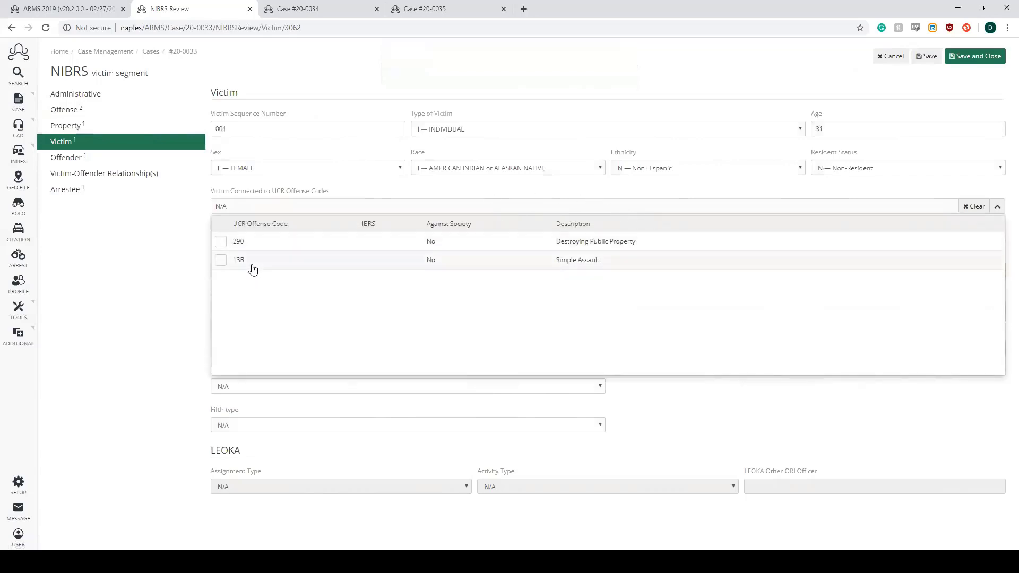
left_click(222, 243)
left_click(220, 259)
left_click(996, 207)
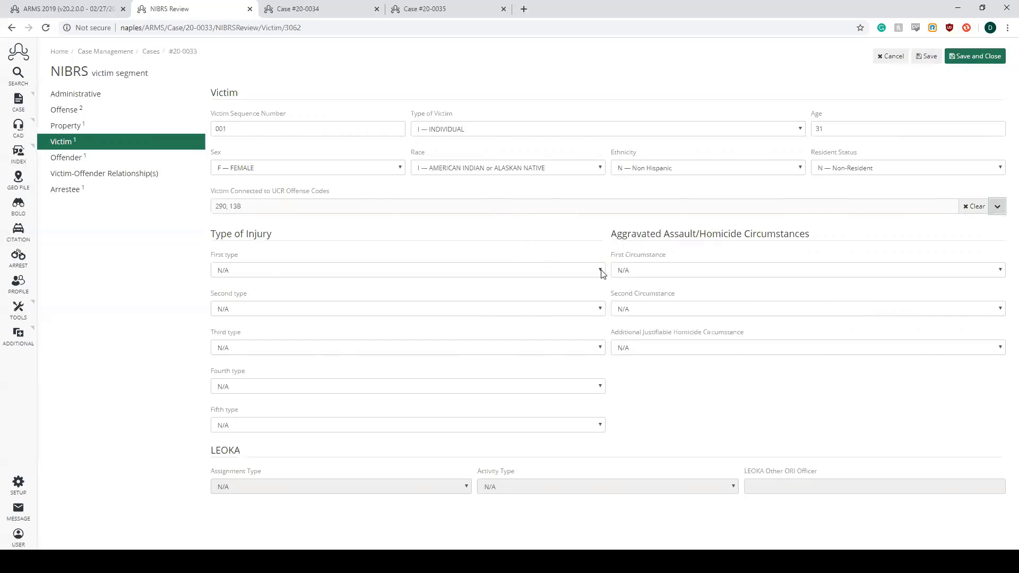
- Try to save and close the victim record with Type of Injury left at N/A, and examine the resulting validation message
triple_click(234, 234)
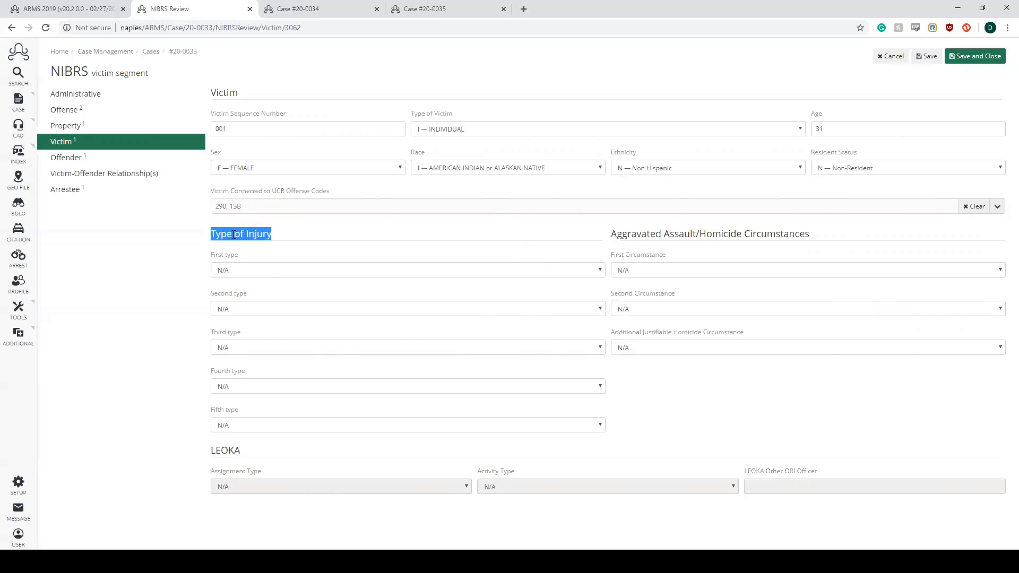
left_click(234, 234)
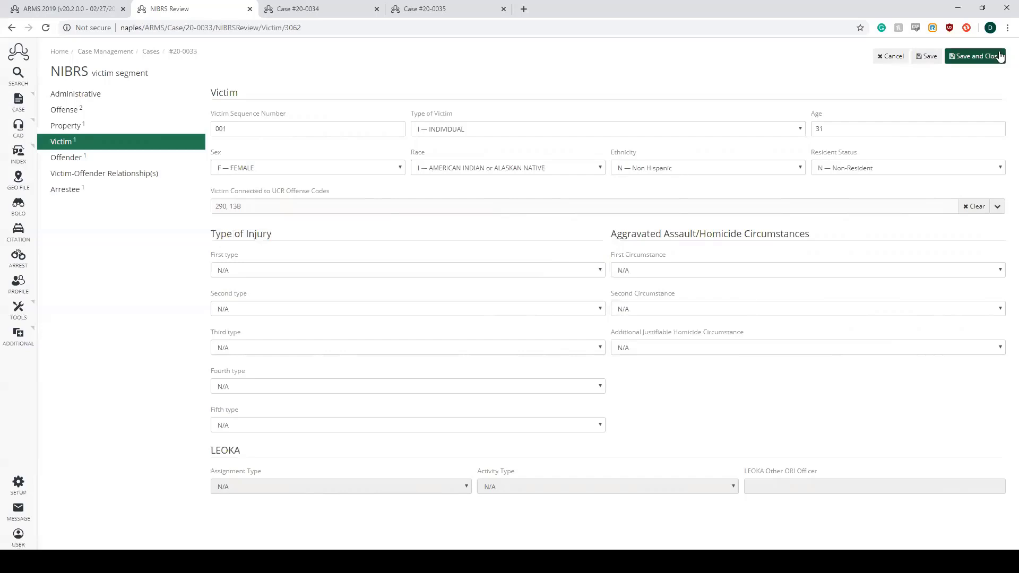
left_click(981, 56)
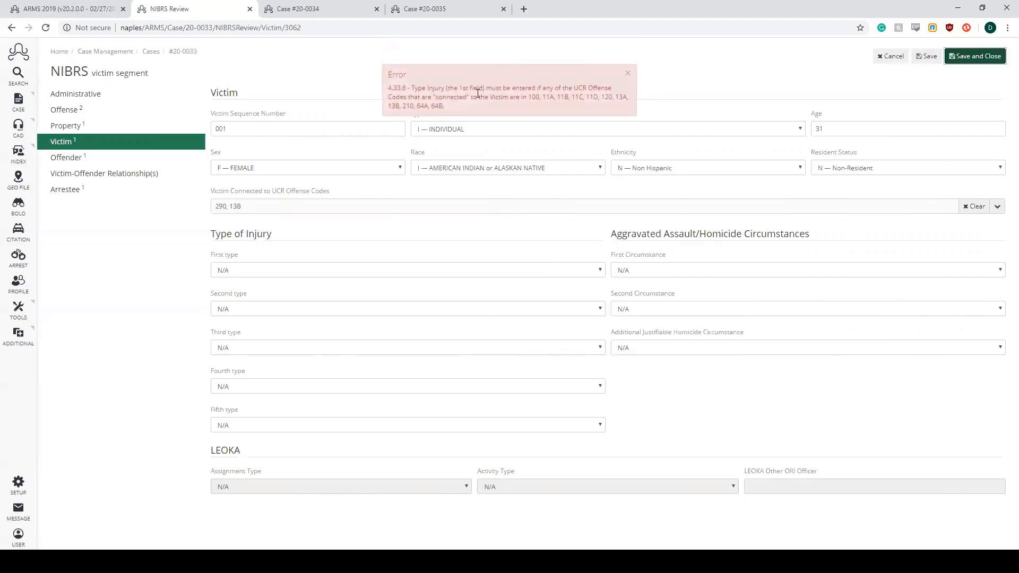
left_click_drag(410, 88, 445, 89)
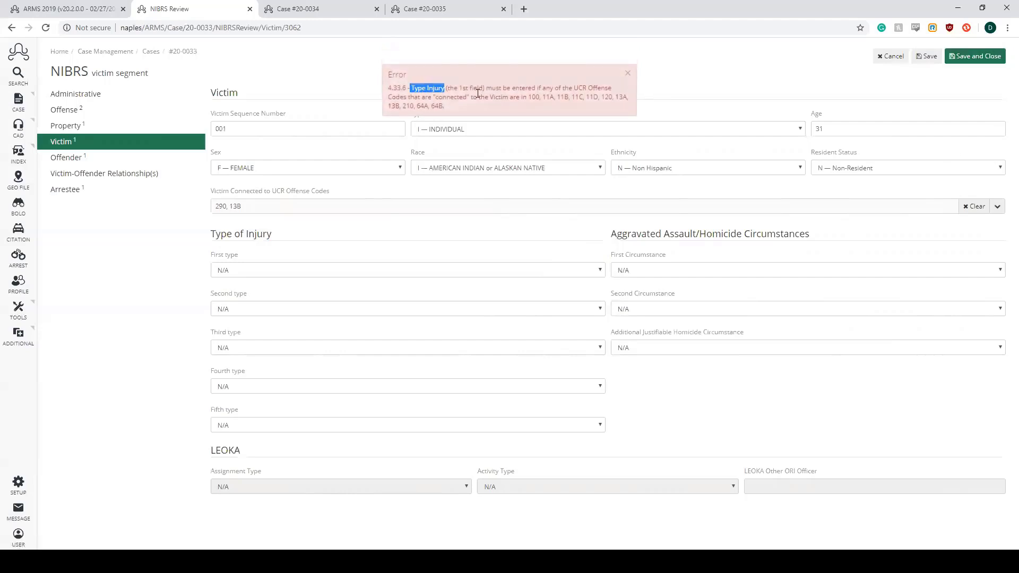
left_click_drag(528, 97, 616, 106)
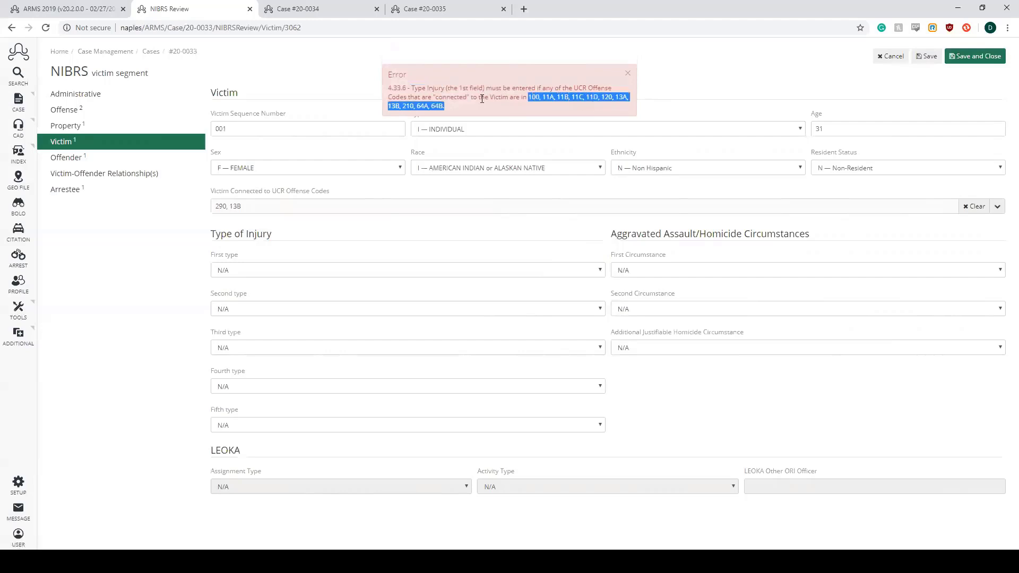
left_click(510, 104)
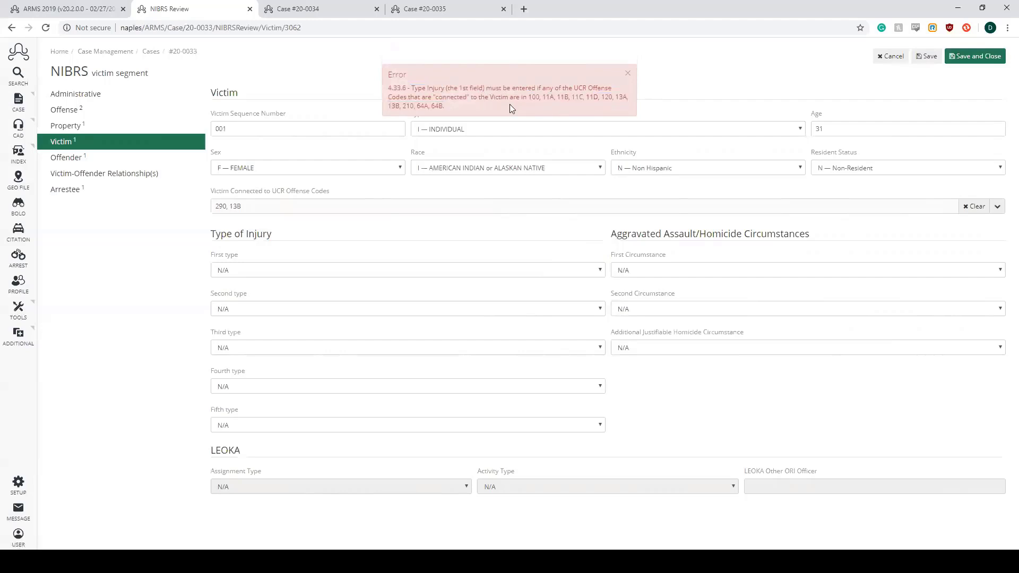
double_click(394, 107)
left_click(626, 76)
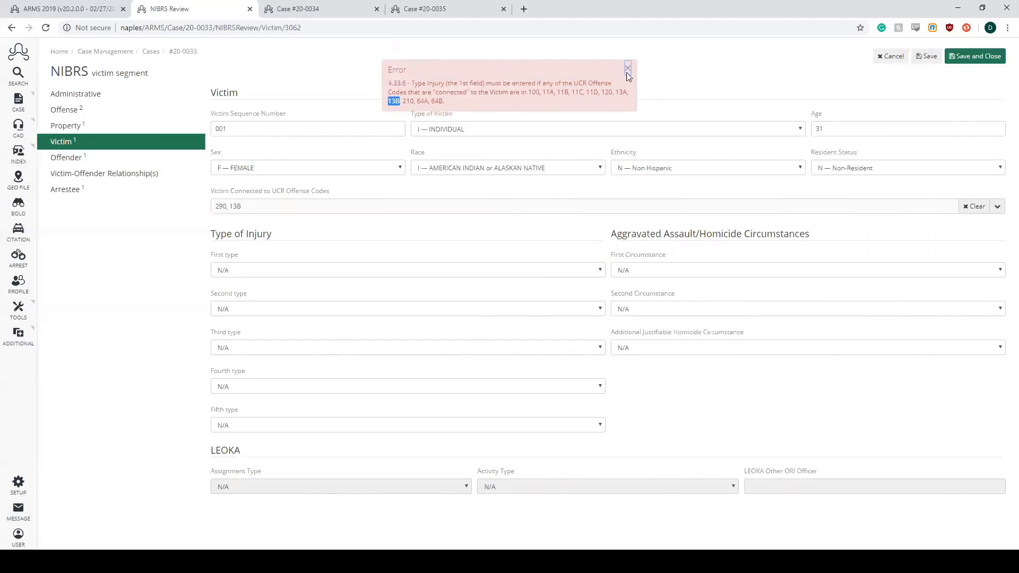
- Set the victim's first Type of Injury to M — APPARENT MINOR INJURY
left_click(598, 271)
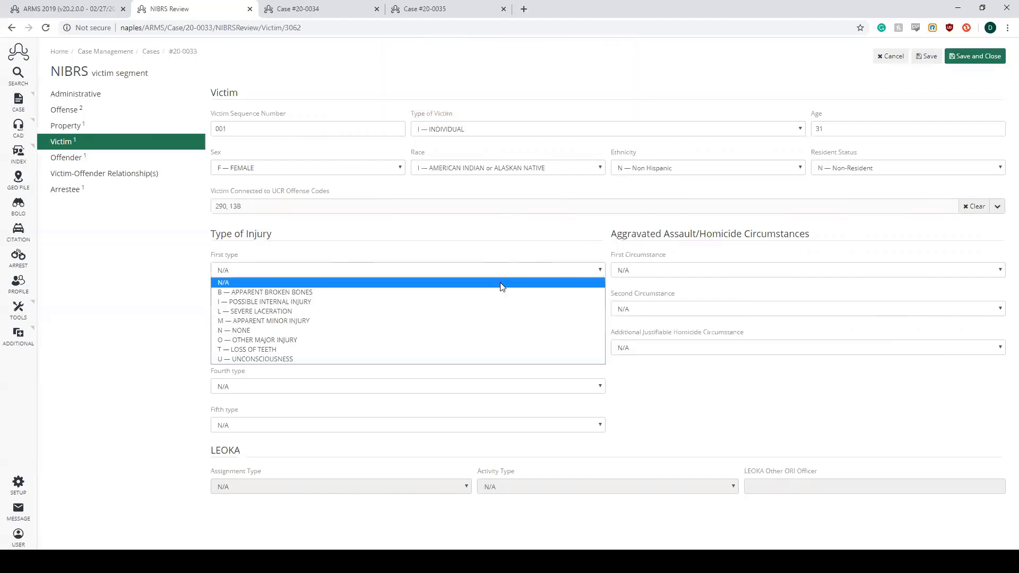
key("Down")
key("Down")
key("Down")
key("Down")
key("Return")
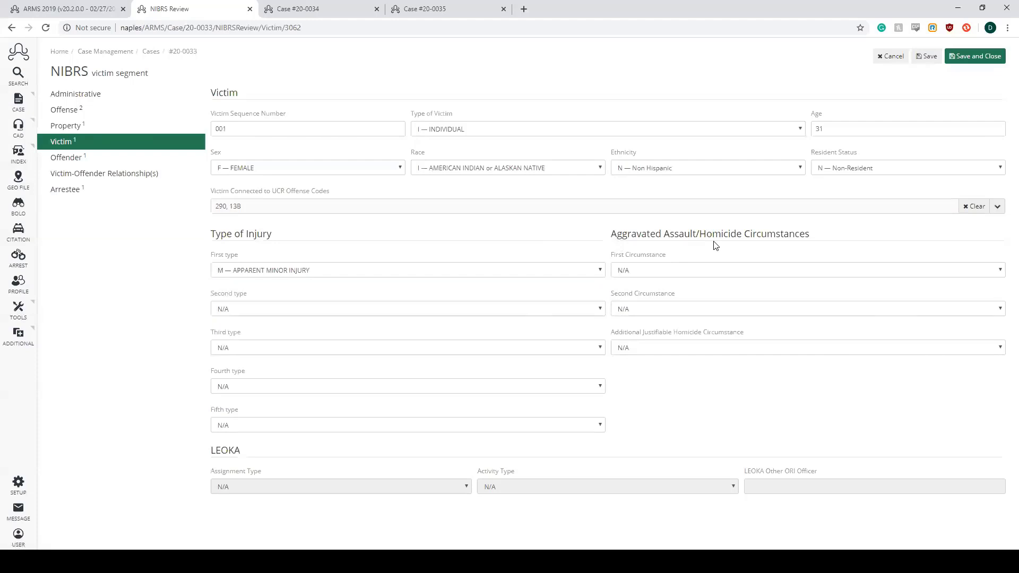
- Examine the Aggravated Assault/Homicide Circumstances section and its First Circumstance options, keeping N/A
left_click_drag(611, 234, 727, 235)
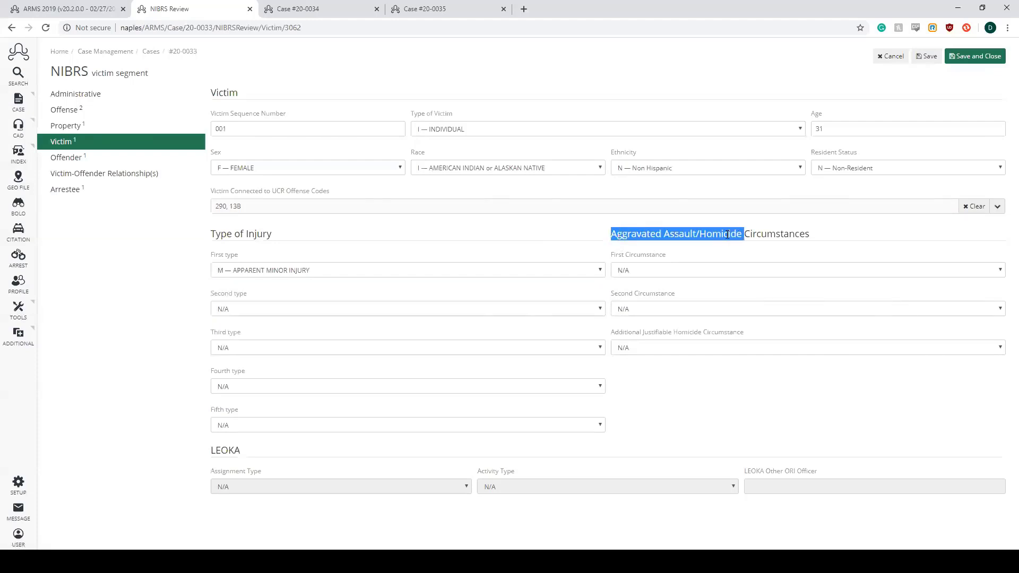
left_click(727, 235)
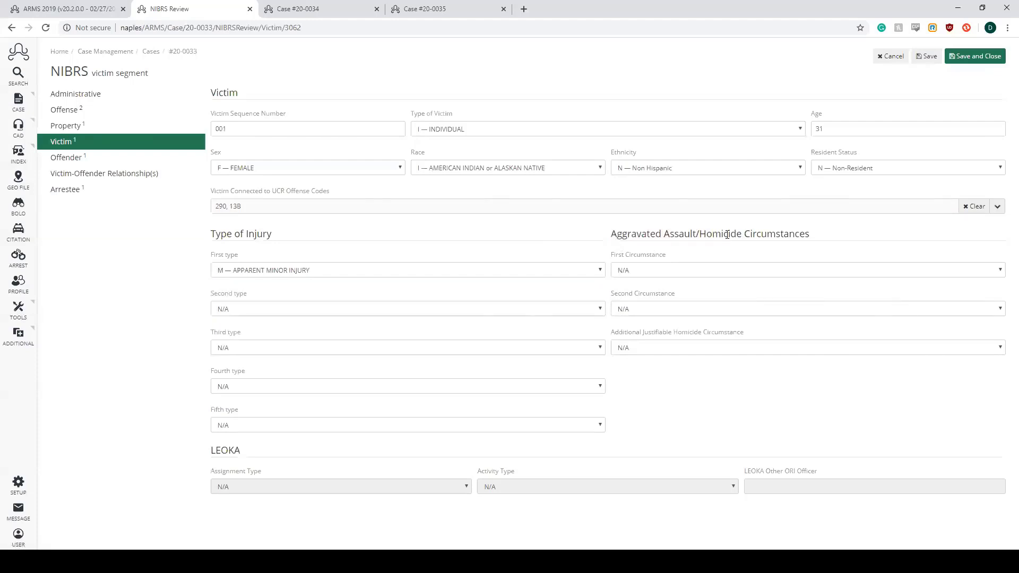
left_click(995, 271)
left_click(994, 272)
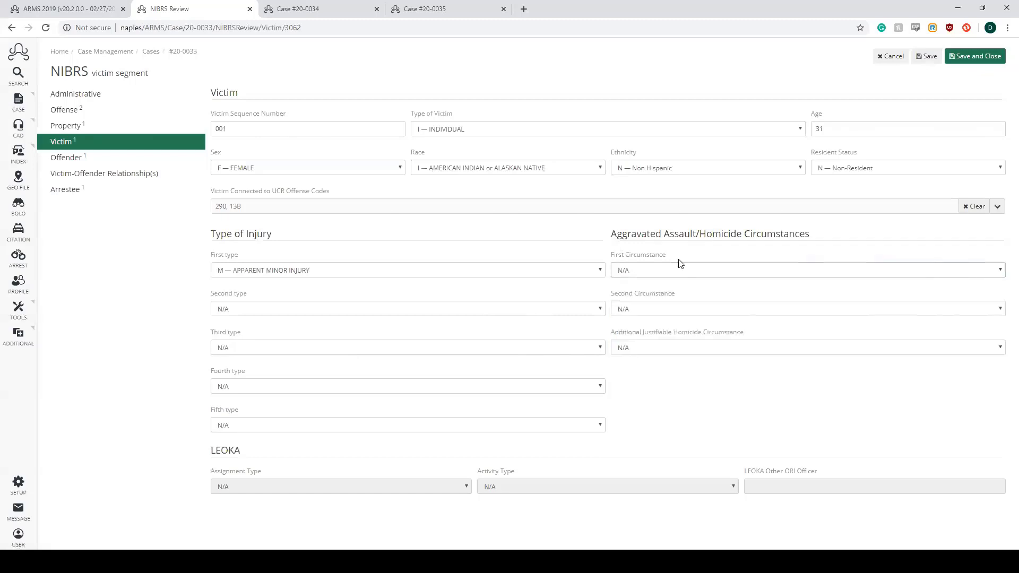
- Set the Type of Victim to L — LAW ENFORCEMENT OFFICER and examine the LEOKA Assignment Type and Activity Type fields
left_click_drag(611, 235, 727, 235)
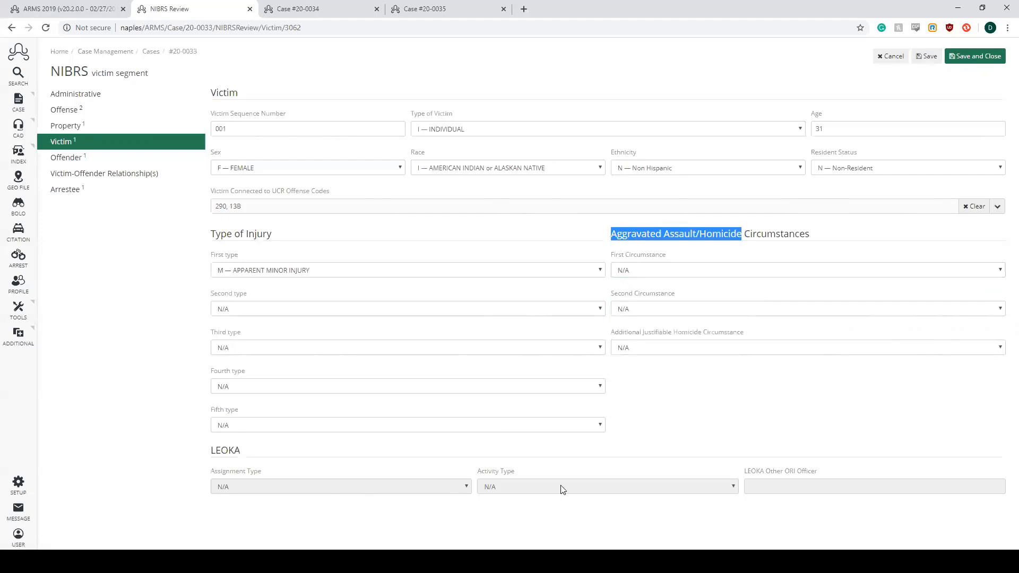
left_click(688, 489)
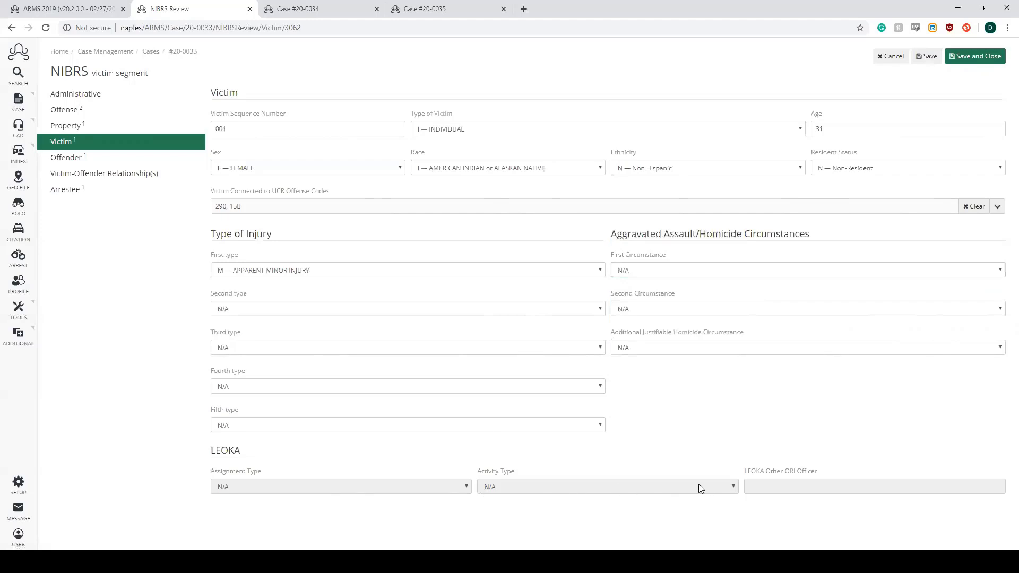
left_click(722, 129)
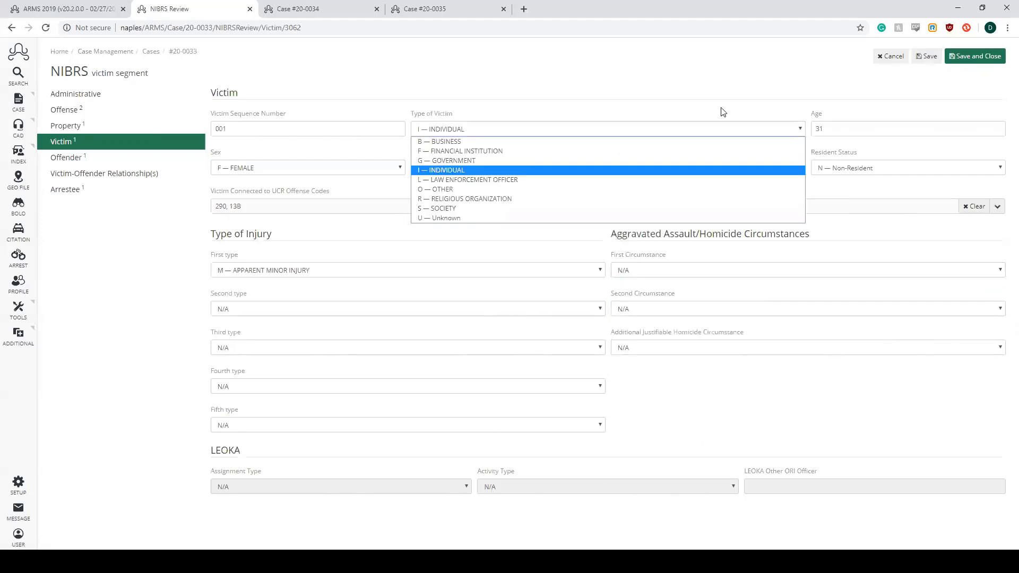
left_click(531, 175)
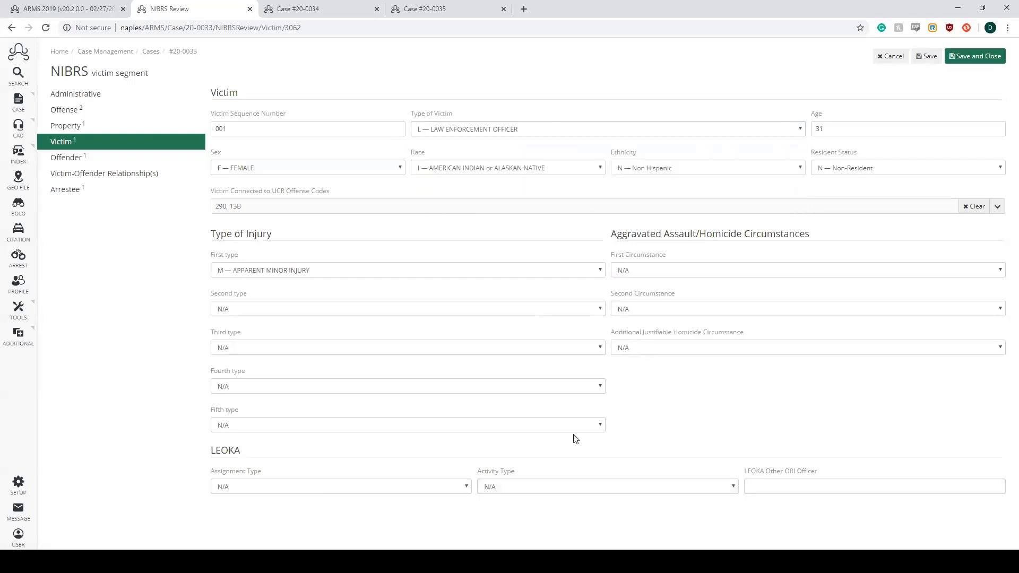
left_click(467, 487)
left_click(600, 491)
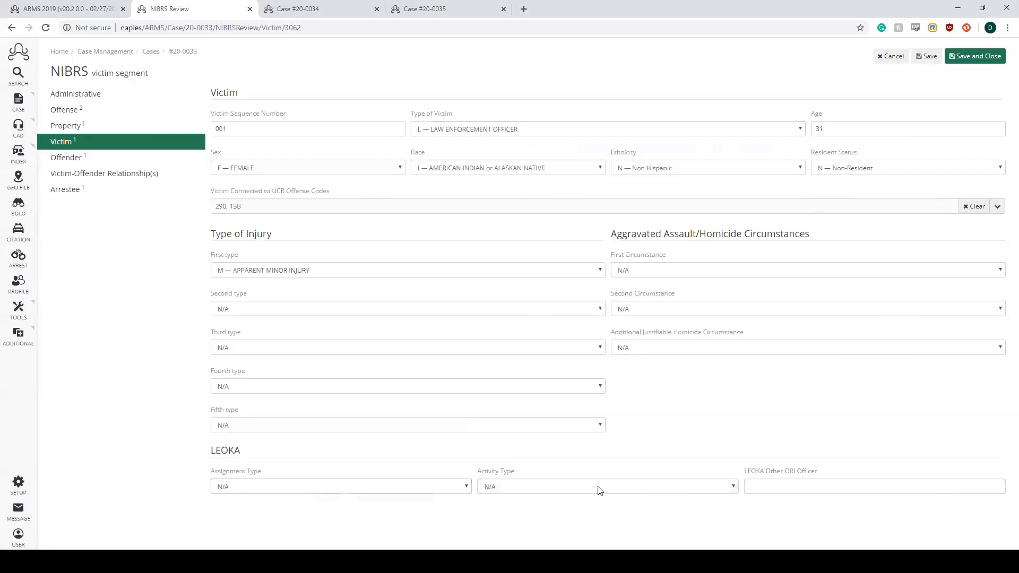
left_click(725, 489)
left_click(725, 490)
key("Tab")
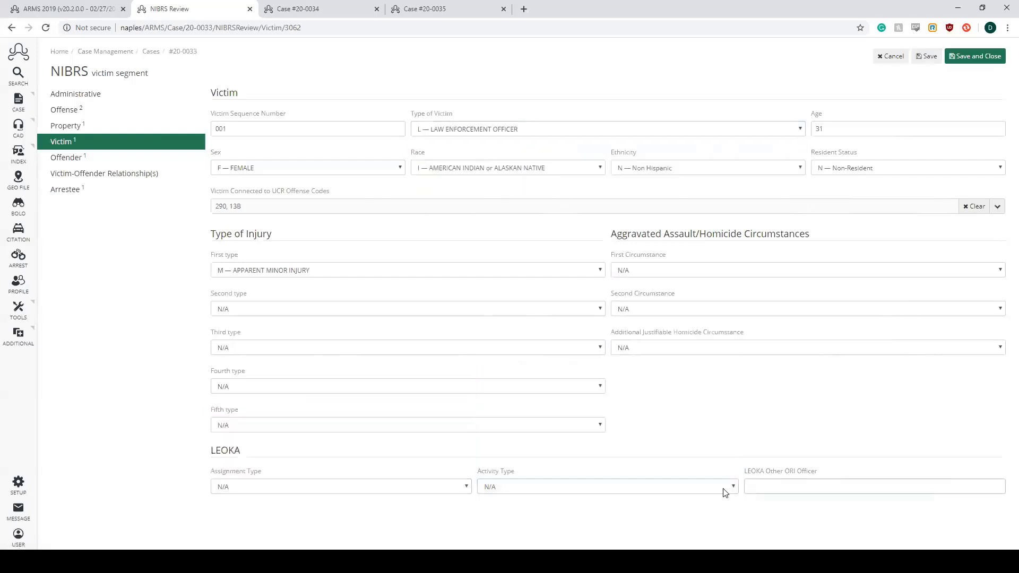
- Set the Type of Victim back to I — INDIVIDUAL, and save and close the victim record
left_click(669, 129)
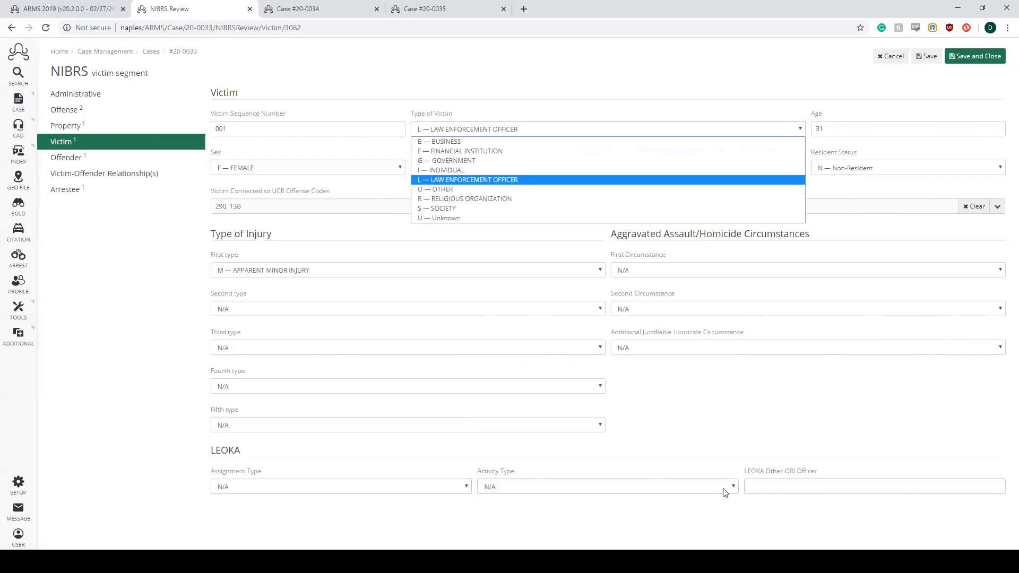
left_click(506, 172)
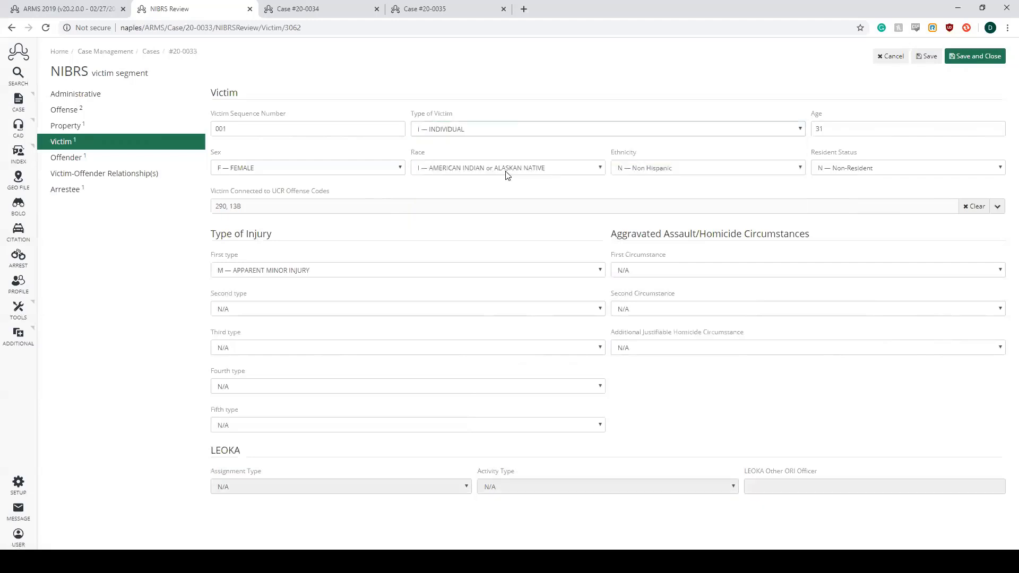
left_click(997, 59)
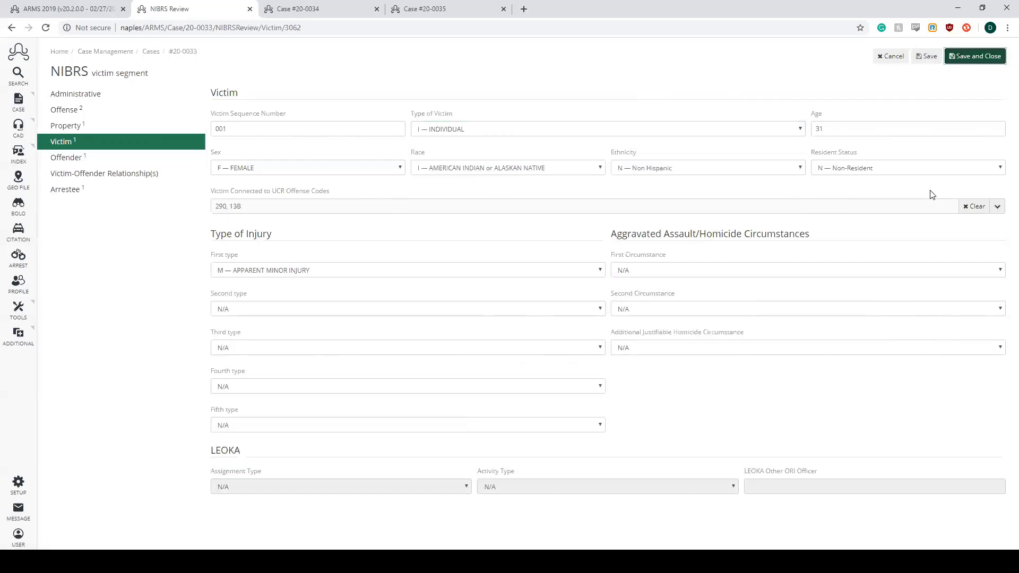
left_click(629, 74)
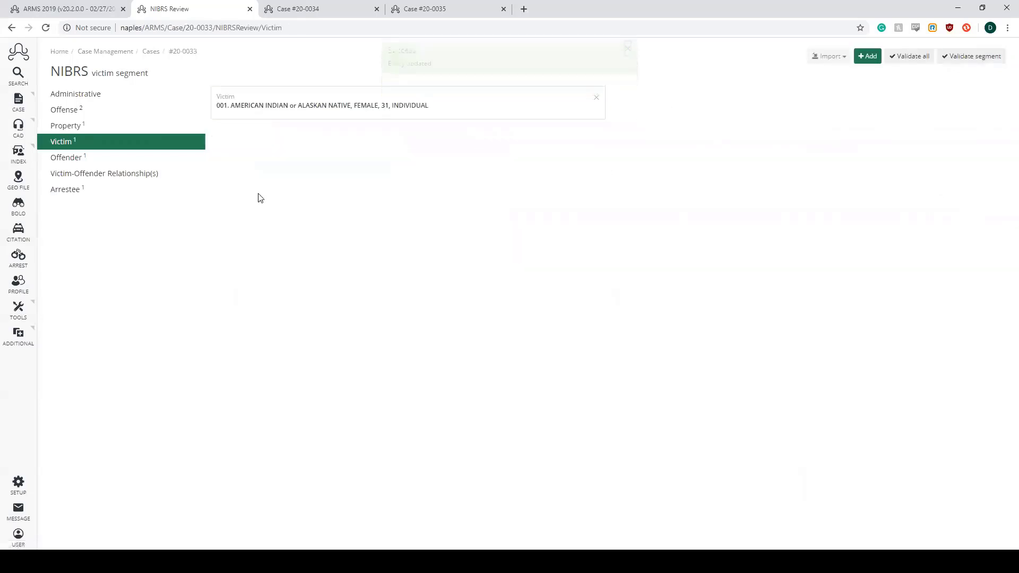
- Open the existing record in the NIBRS offender segment, review its details, and save and close it
left_click(112, 163)
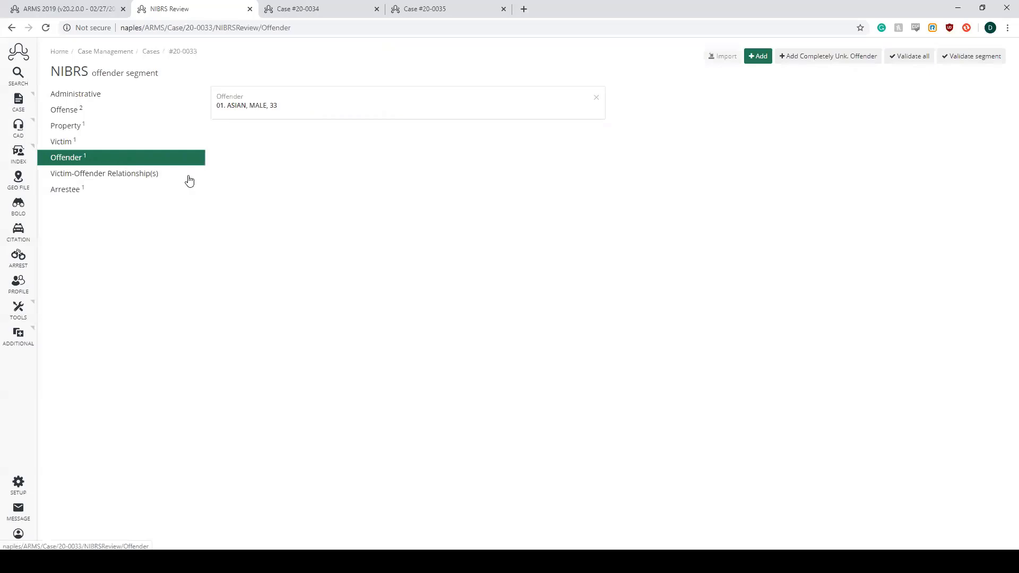
left_click(236, 186)
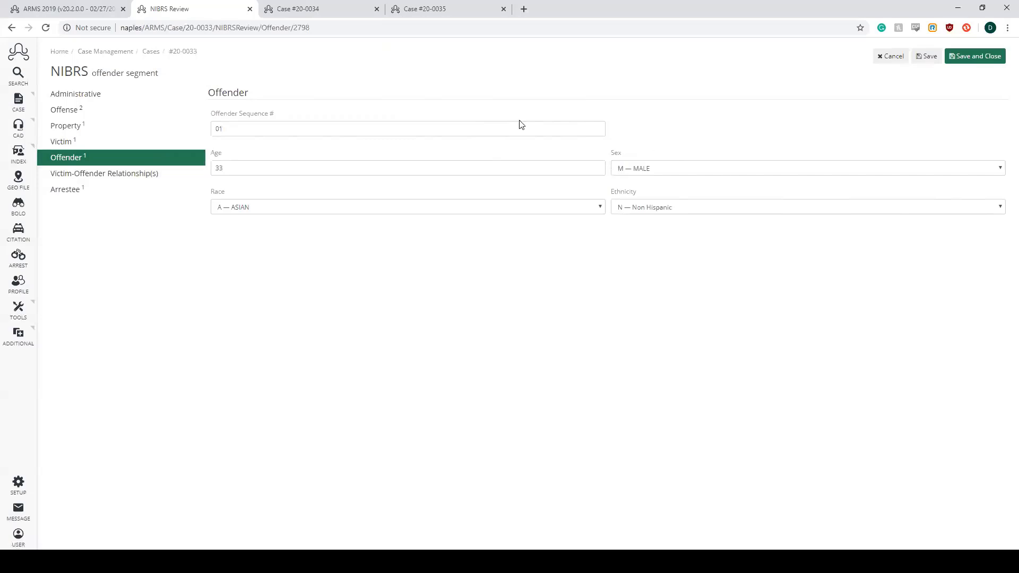
left_click(983, 59)
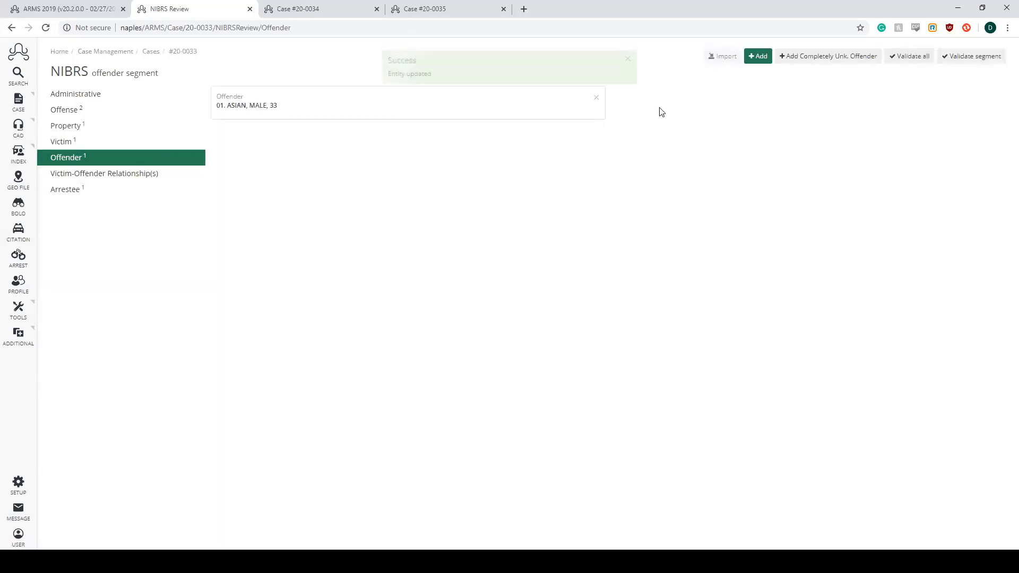
- Add a victim-offender relationship linking victim 001 to offender 01 as VICTIM WAS ACQUAINTANCE, and save and close it
left_click(76, 174)
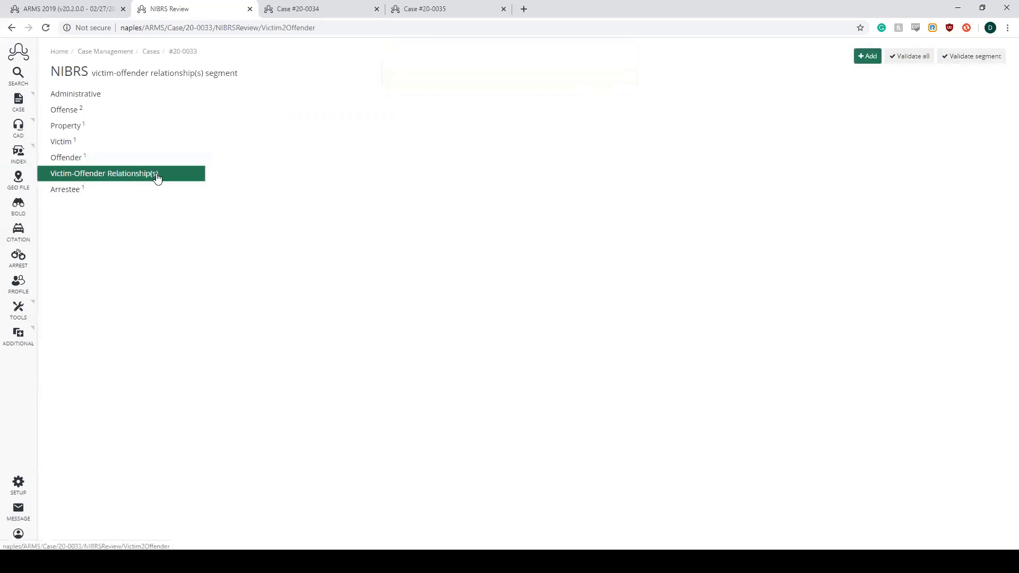
left_click(107, 143)
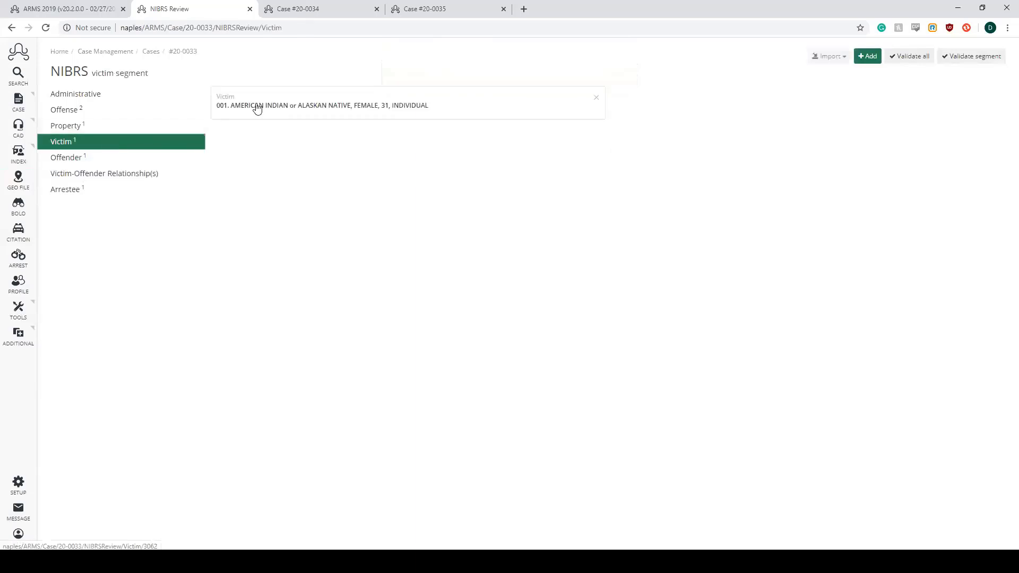
left_click(132, 173)
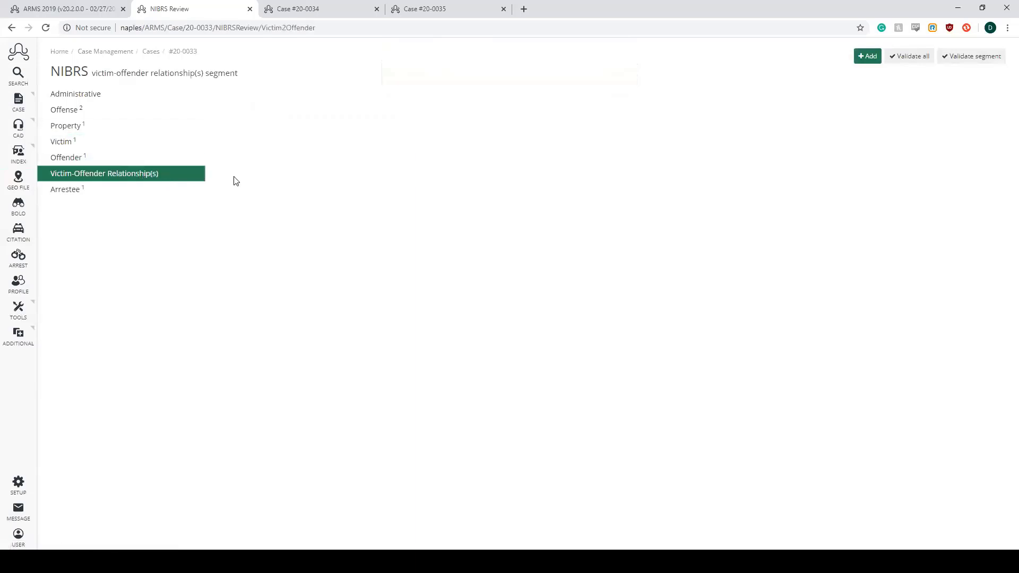
left_click(868, 56)
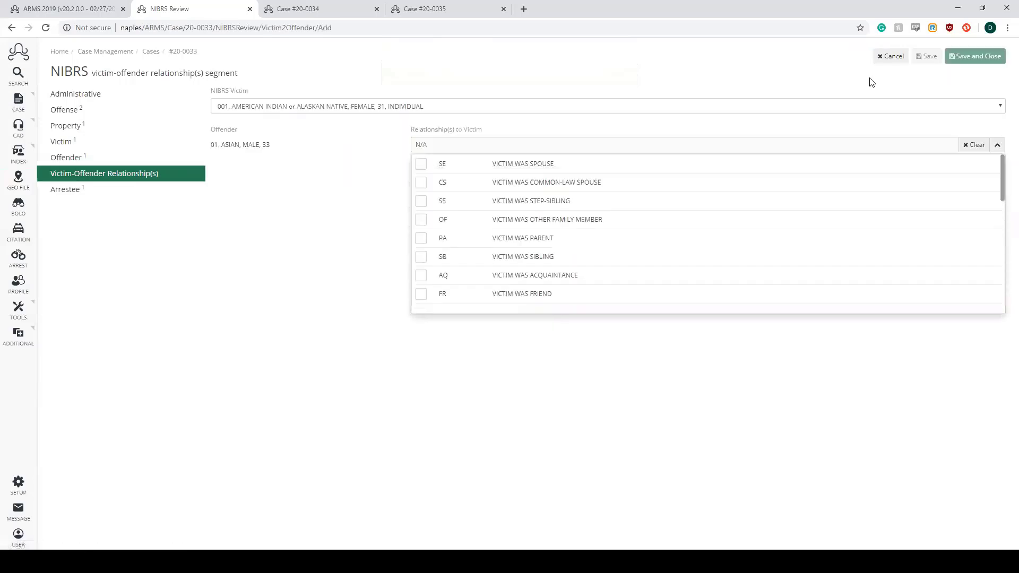
left_click(583, 282)
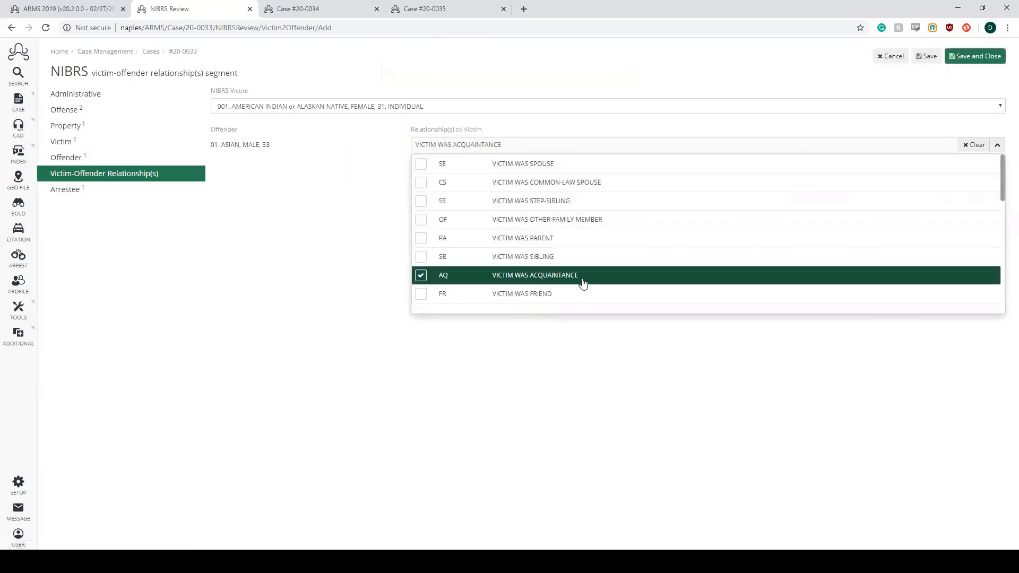
left_click(997, 145)
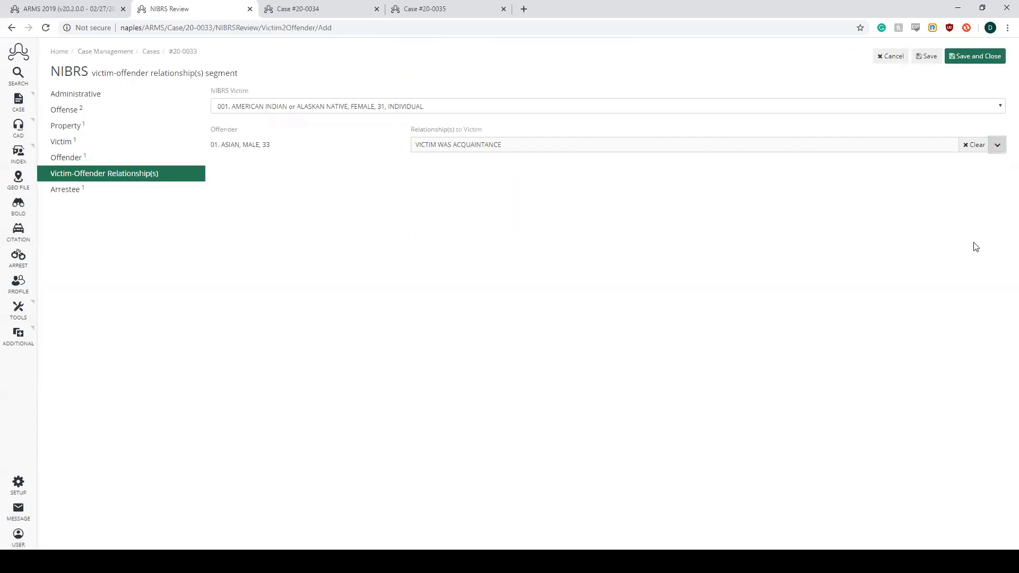
left_click(971, 59)
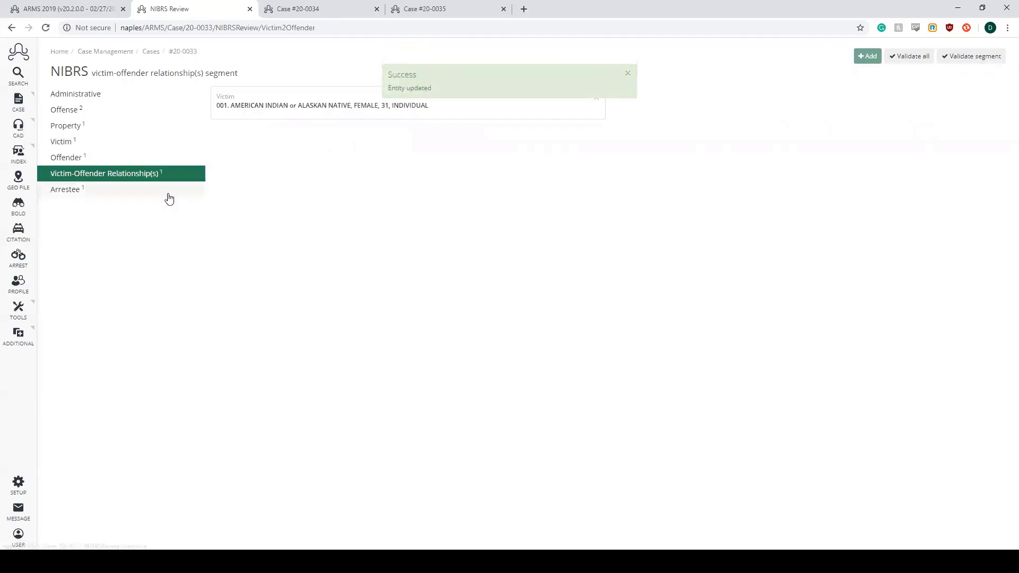
left_click(628, 76)
- Open the existing record in the NIBRS arrestee segment and save it
left_click(104, 195)
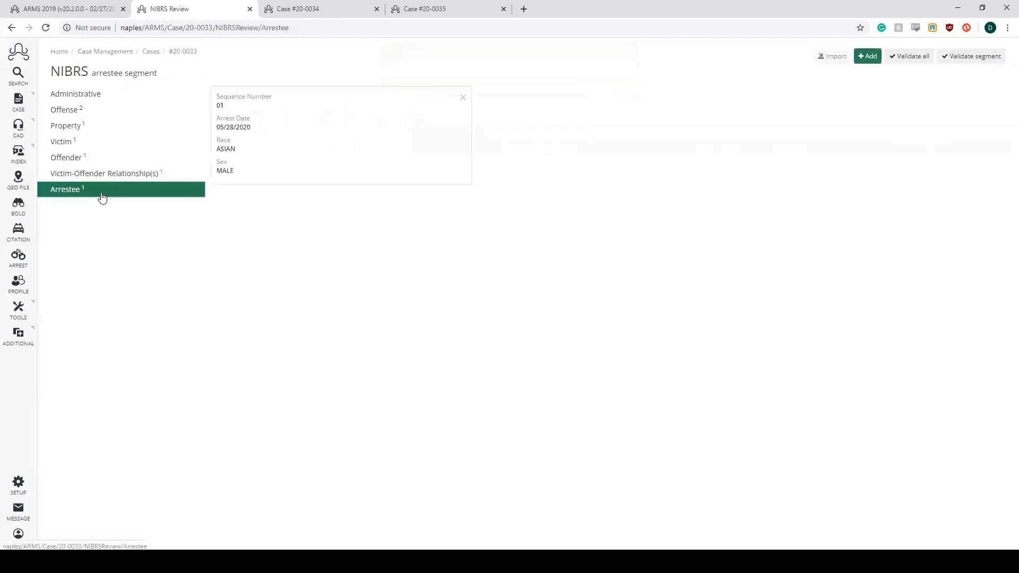
left_click(192, 220)
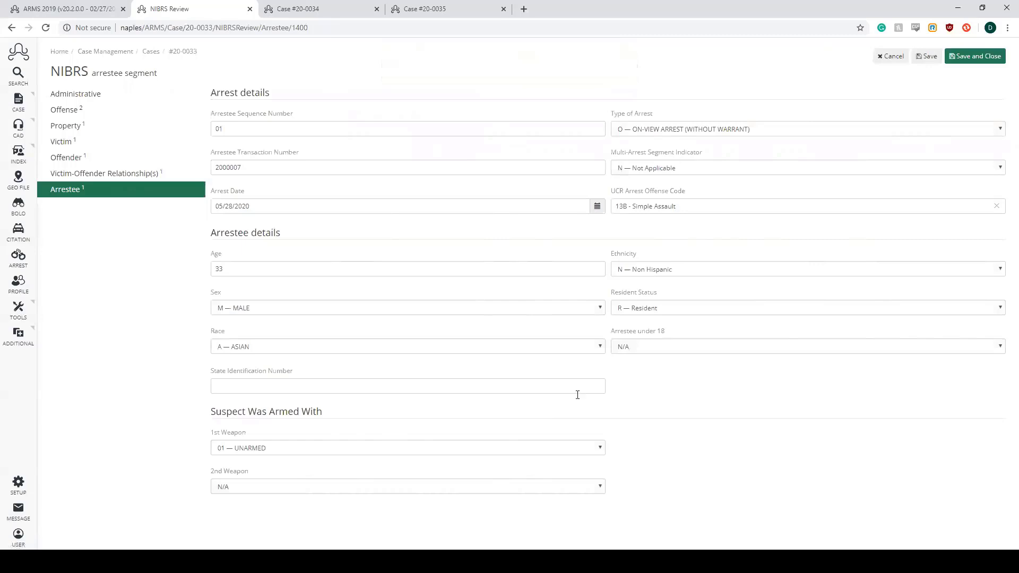
left_click(937, 58)
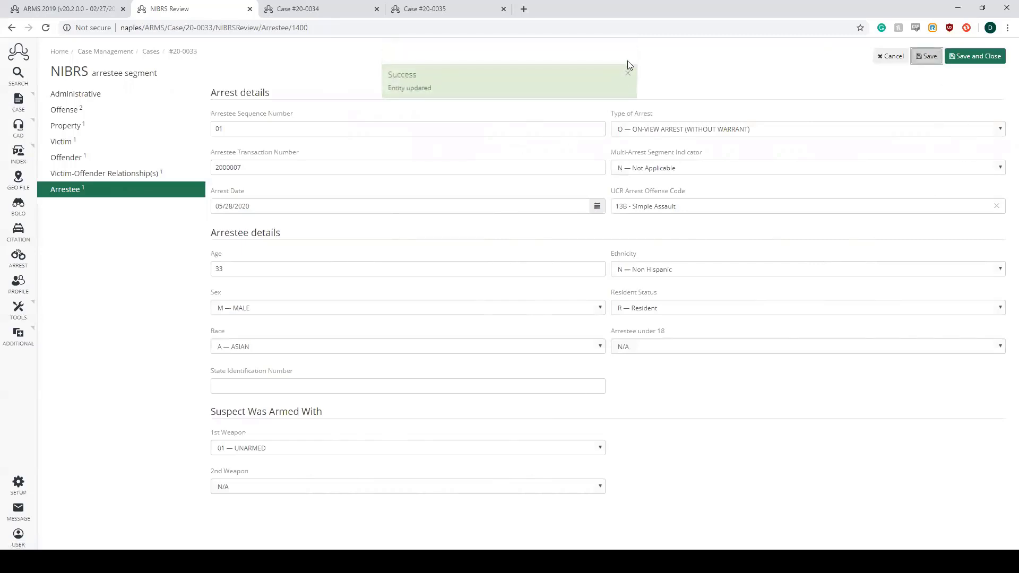
left_click(626, 69)
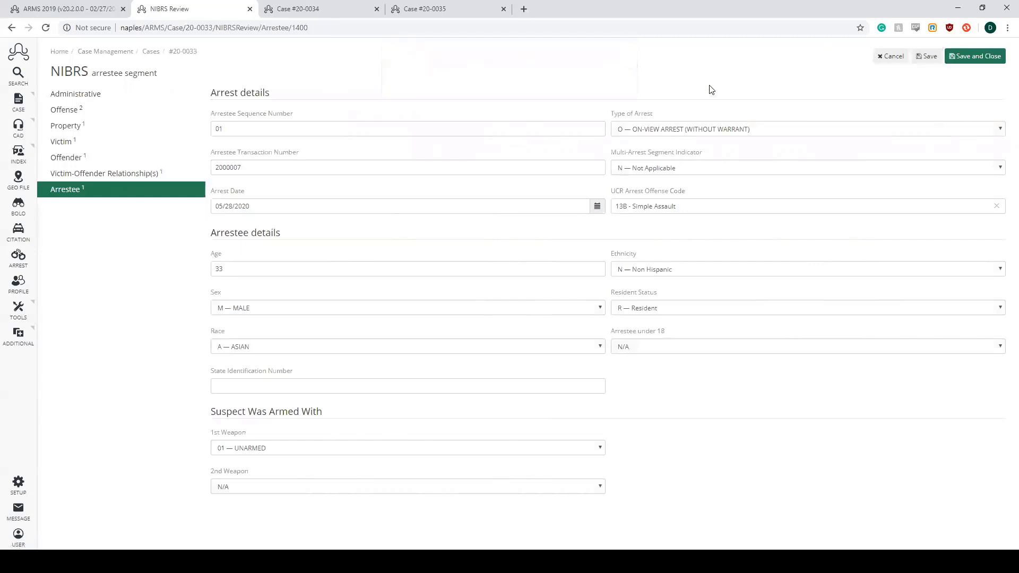
- Examine the arrestee's Type of Arrest, Multi-Arrest Segment Indicator and 1st Weapon options, keeping the current selections
left_click(1001, 131)
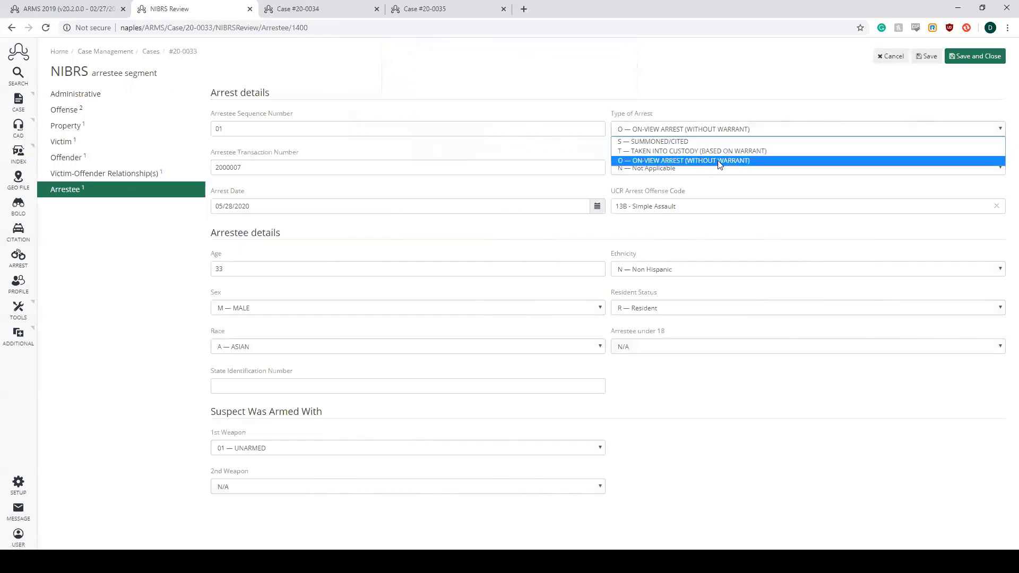
left_click(1002, 130)
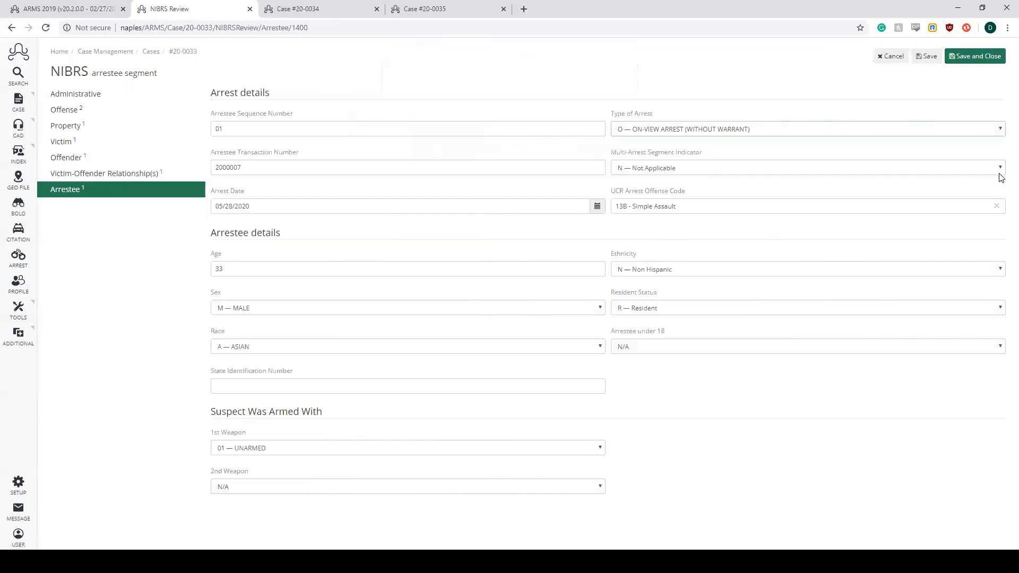
left_click_drag(612, 154, 707, 158)
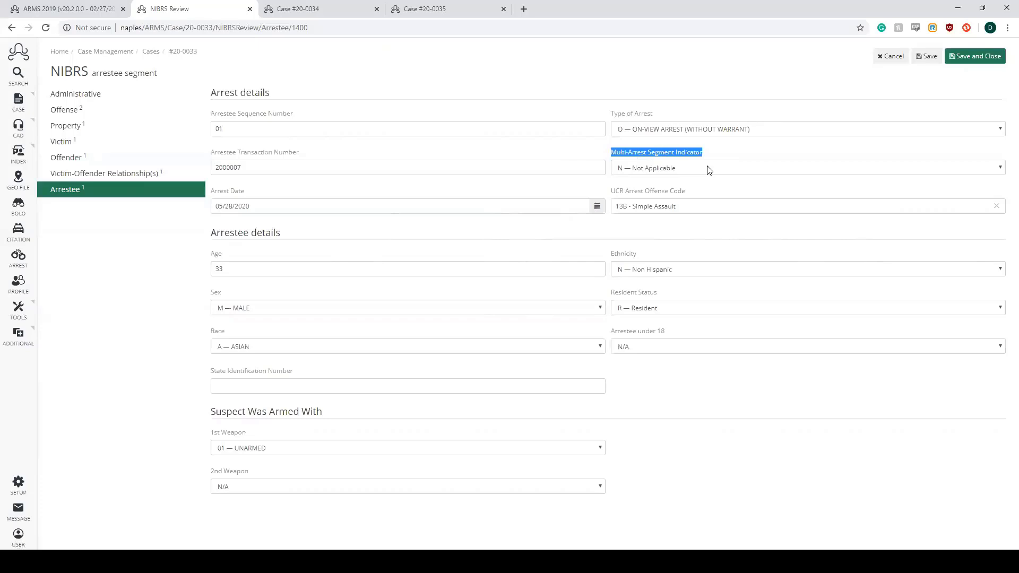
left_click(708, 167)
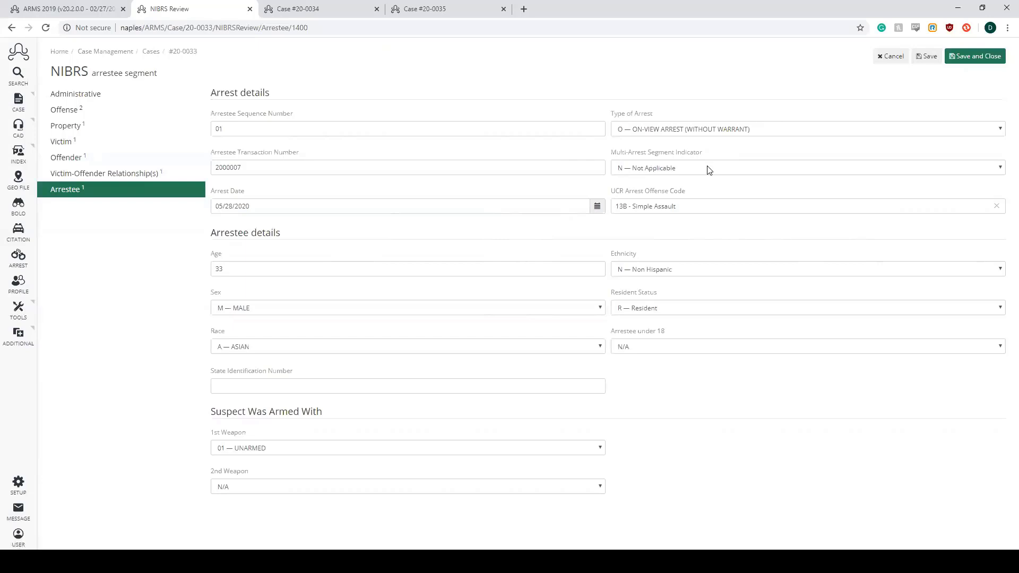
left_click(709, 169)
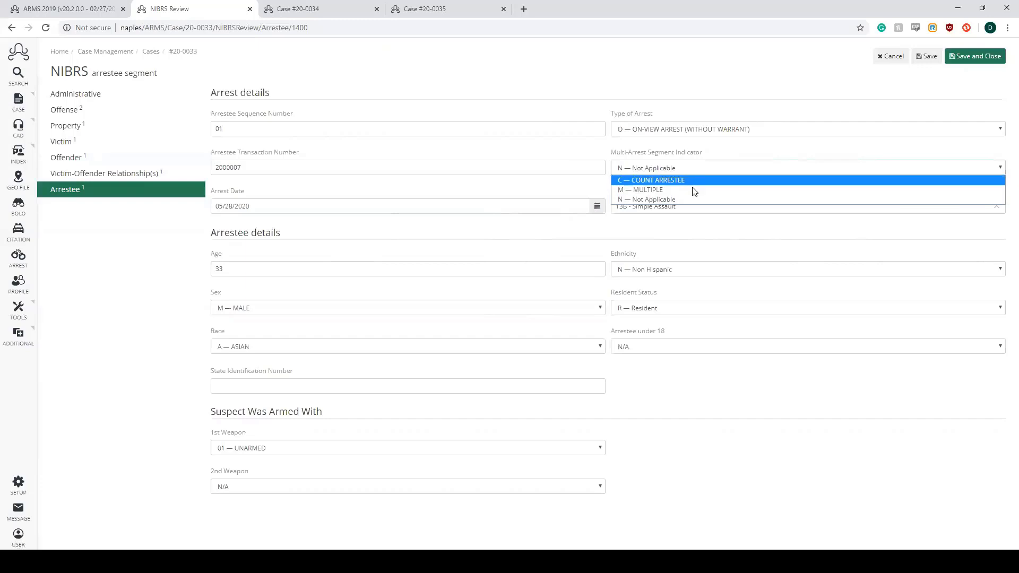
left_click(1000, 168)
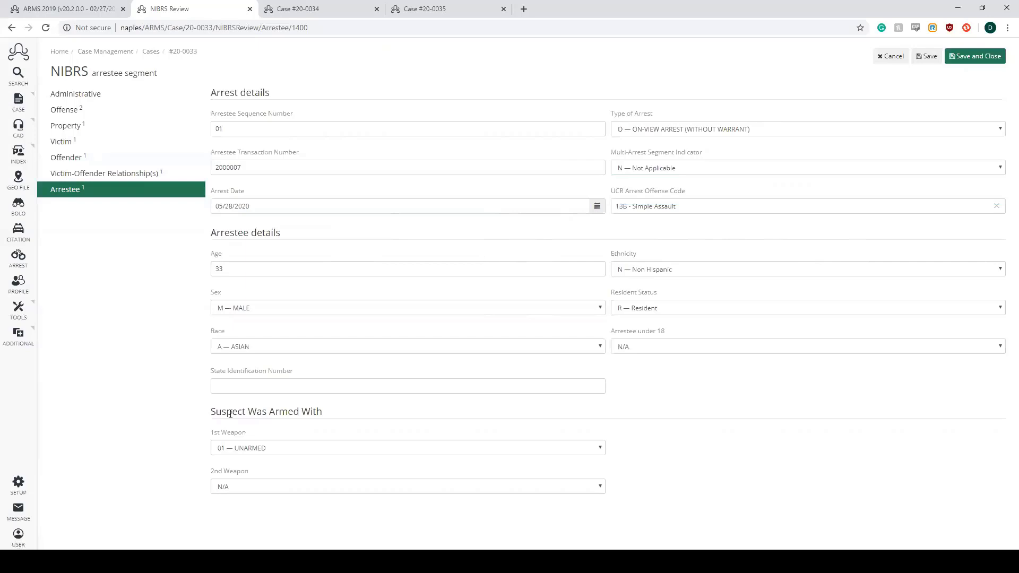
left_click_drag(211, 413, 322, 414)
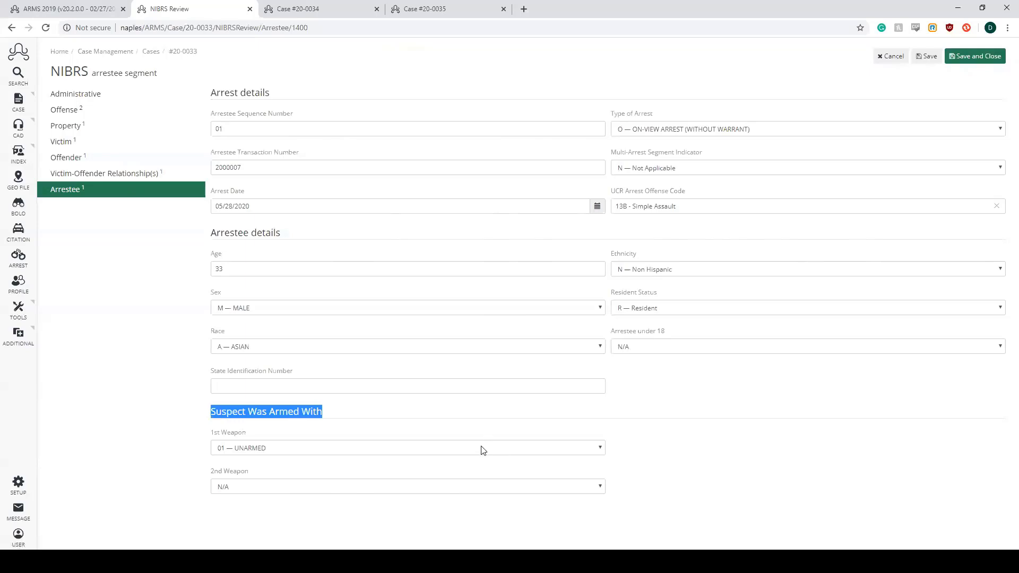
left_click(512, 452)
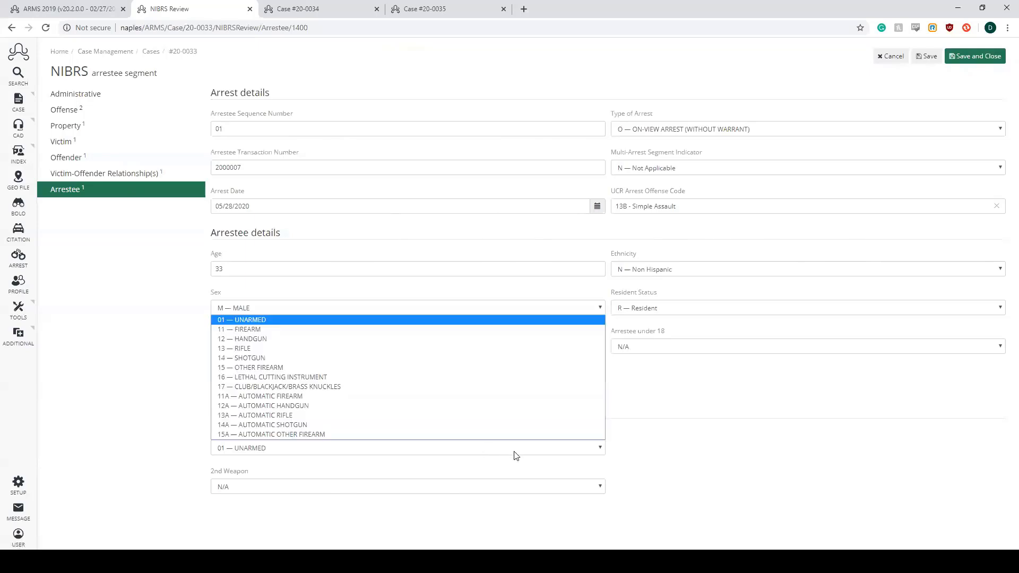
left_click(514, 455)
left_click(726, 422)
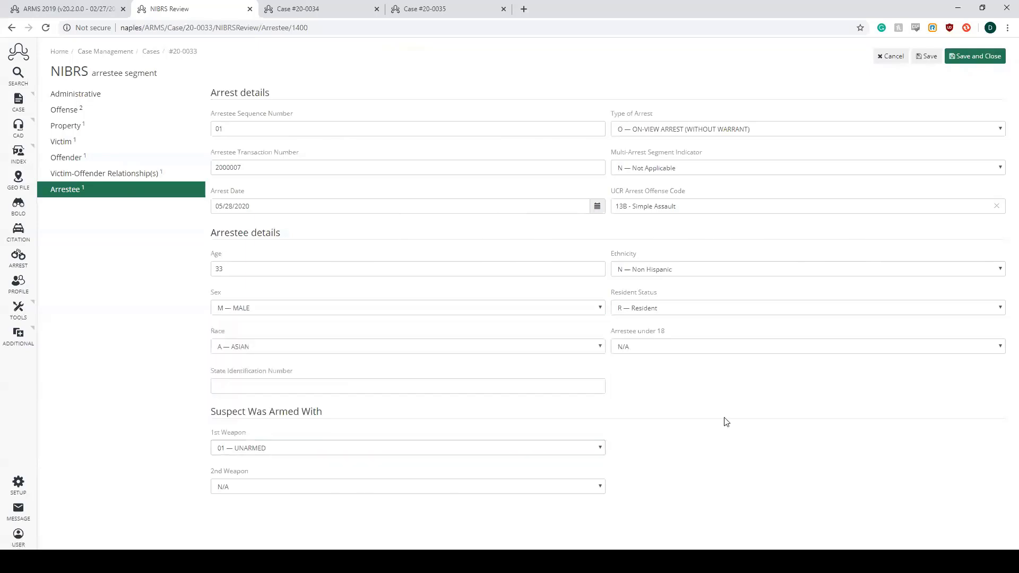
- Save and close the arrestee record, and validate all NIBRS segments of the case
left_click(964, 62)
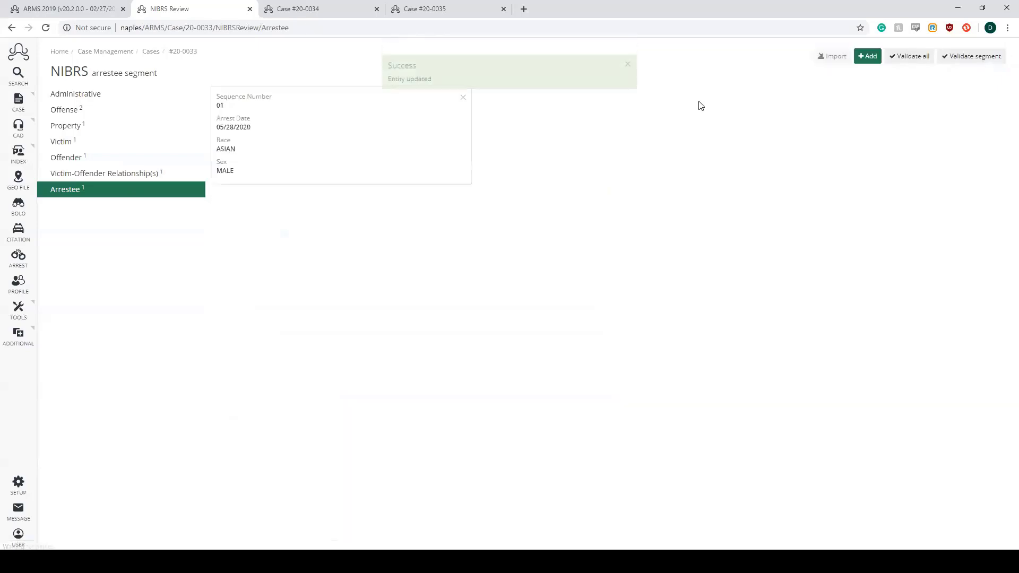
left_click(626, 67)
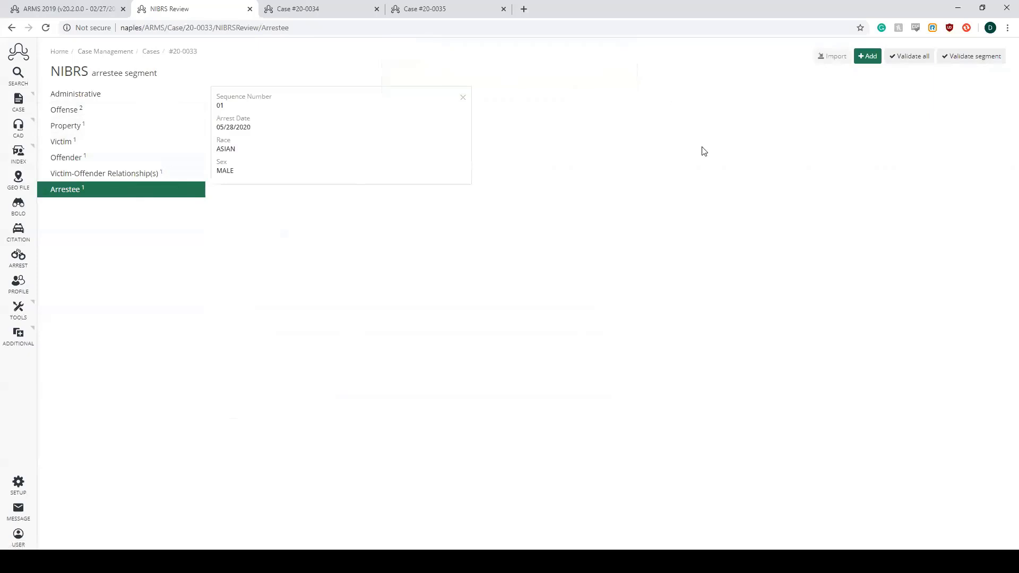
left_click(914, 63)
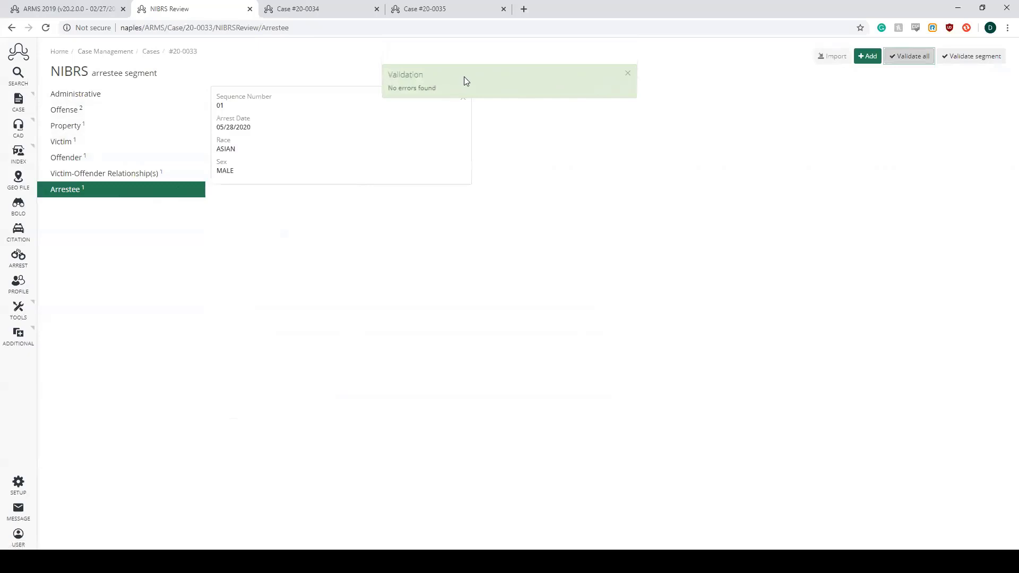
- Switch to Case #20-0034 and review its incident, involved person and property records
left_click(629, 74)
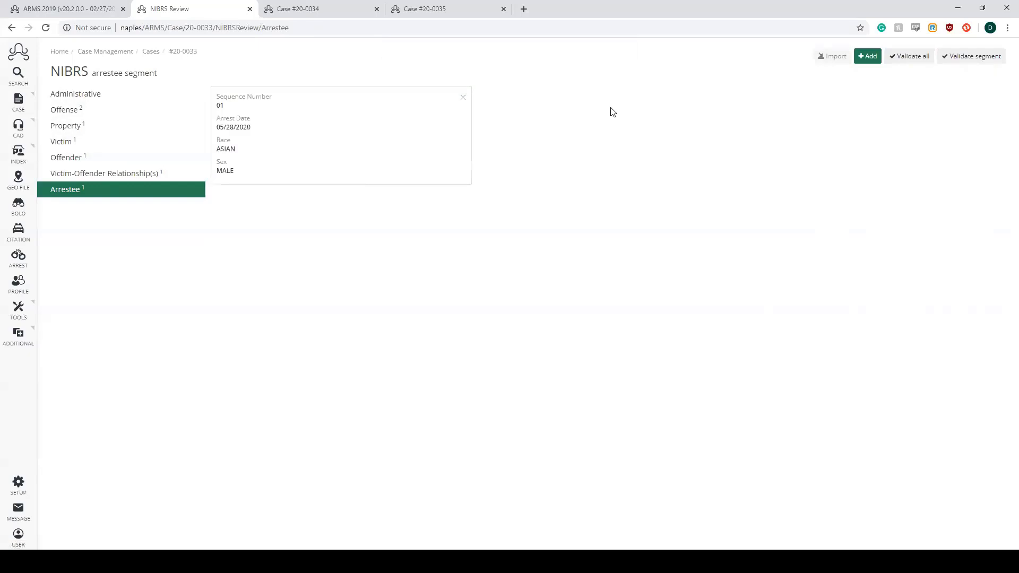
left_click(333, 16)
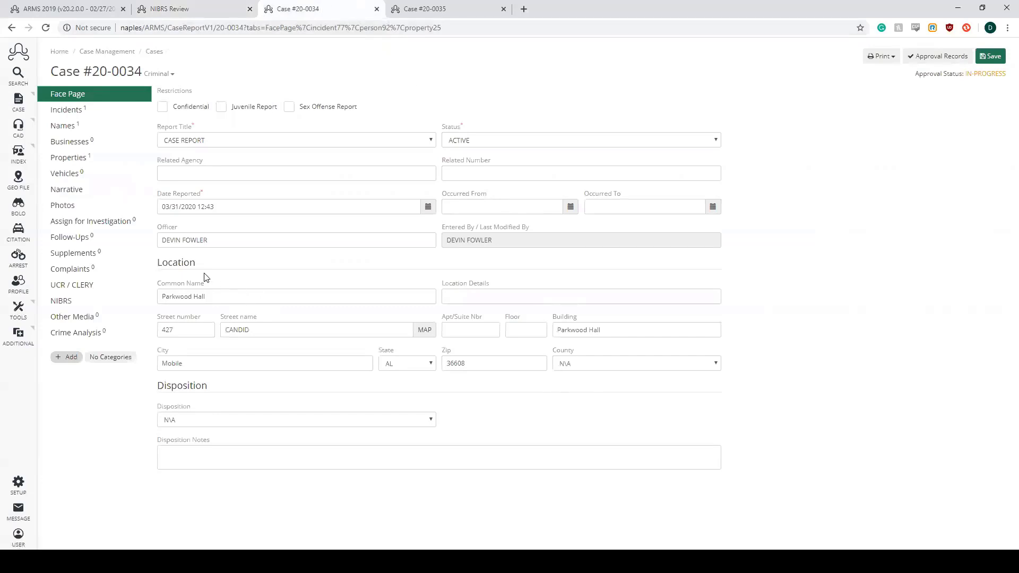
left_click(98, 112)
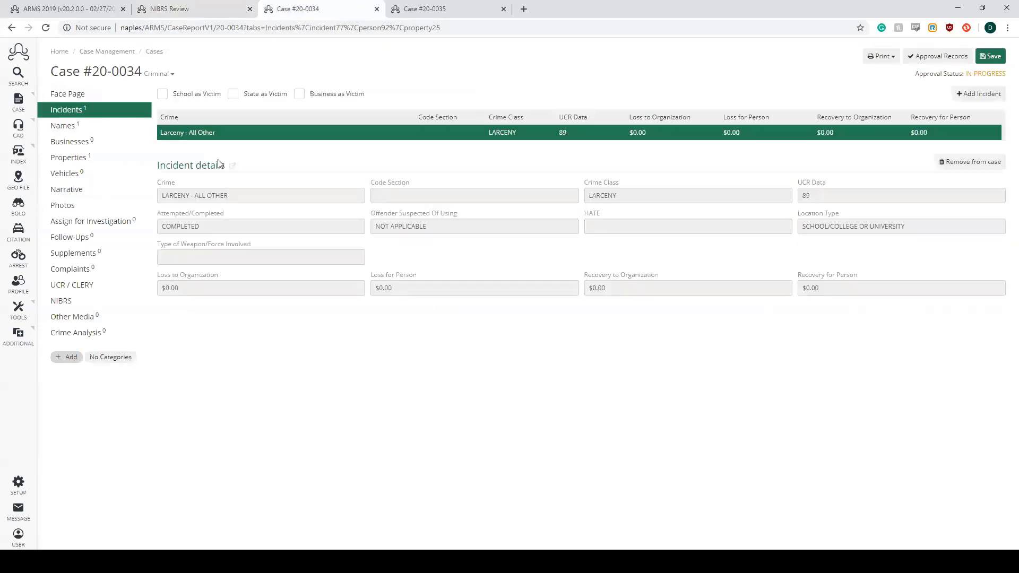
left_click(81, 127)
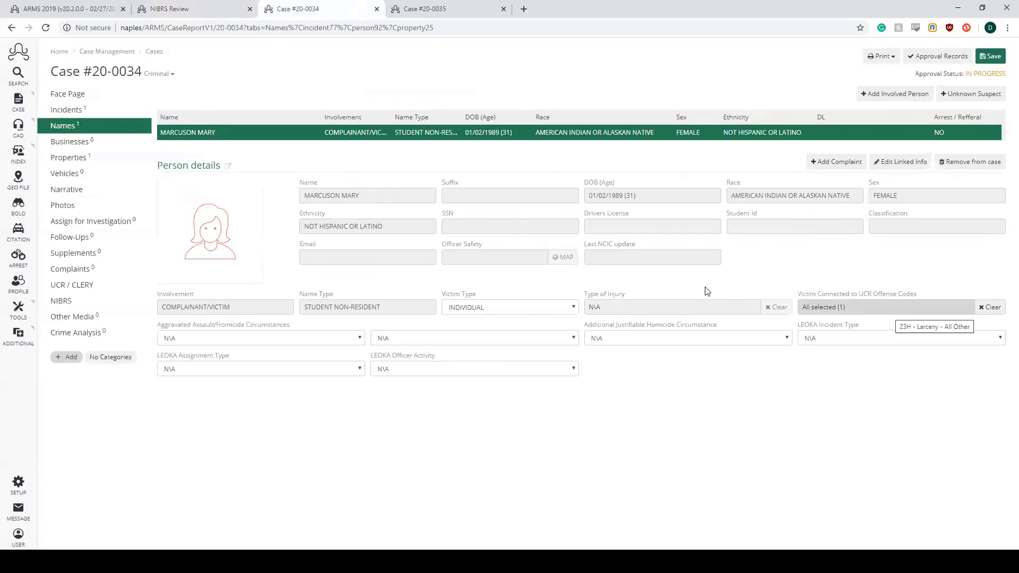
left_click(69, 159)
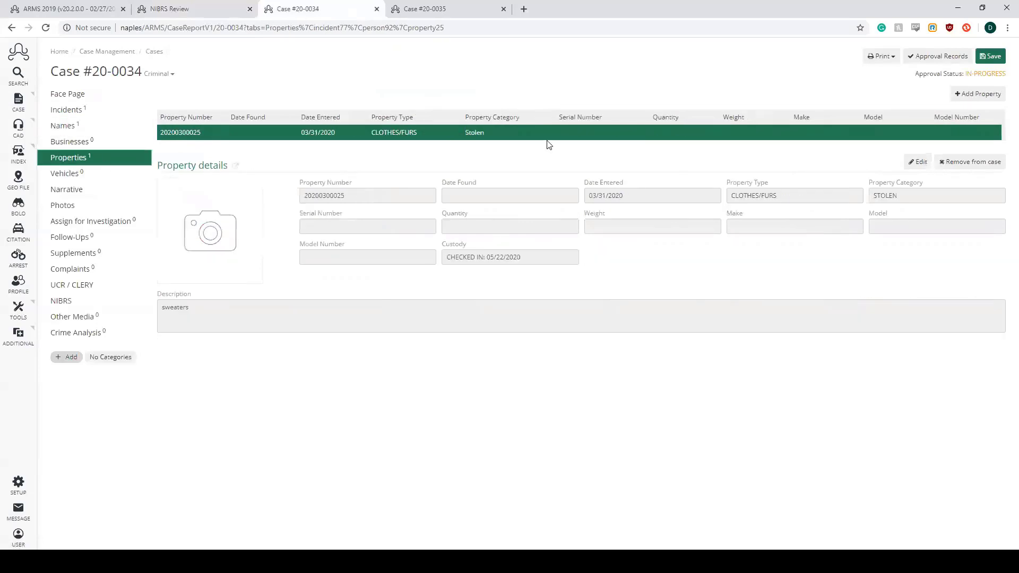
- Open the stolen clothes/furs property record for editing, check its value, and save it
left_click(918, 162)
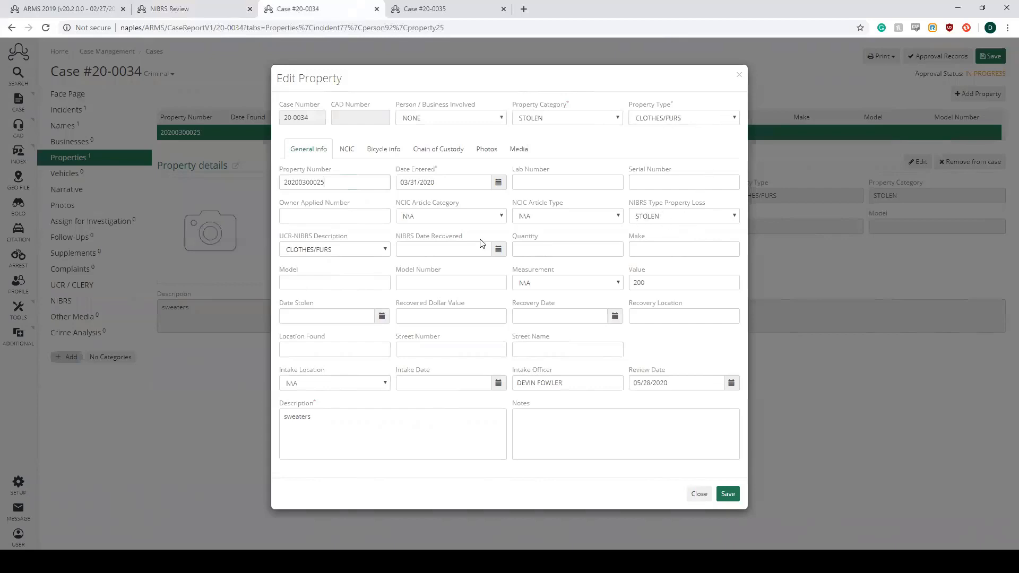
left_click(675, 283)
key("Return")
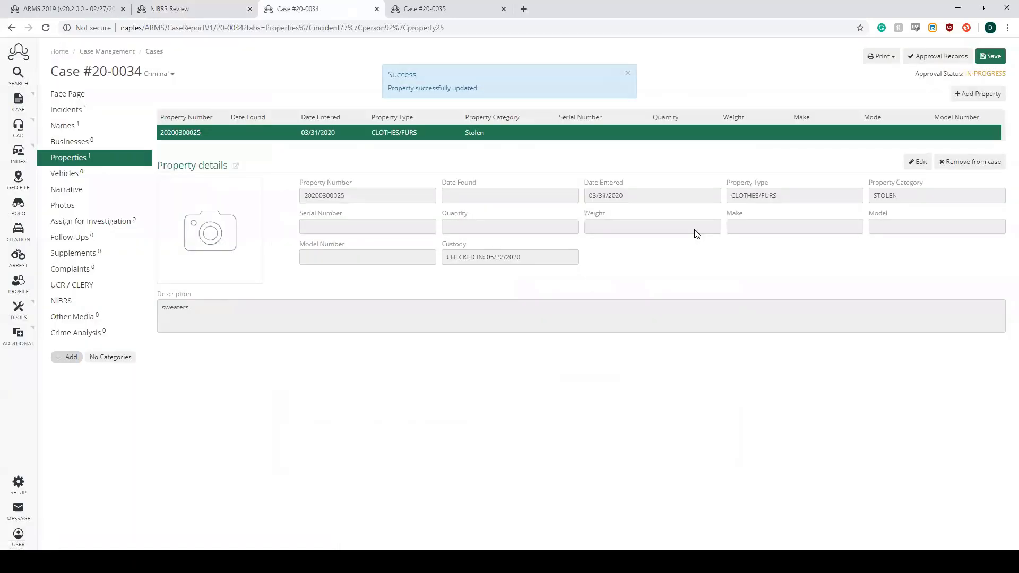
- Open the NIBRS review for Case #20-0034 and try to save the administrative segment with Cargo Theft at N/A
left_click(89, 301)
left_click(239, 98)
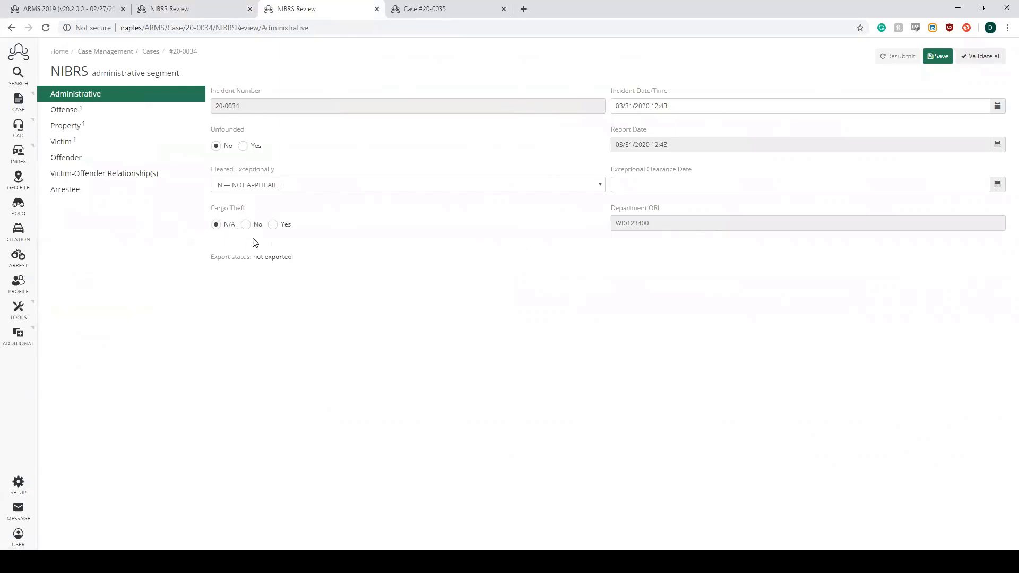
left_click_drag(214, 211, 250, 212)
left_click(250, 210)
left_click(940, 57)
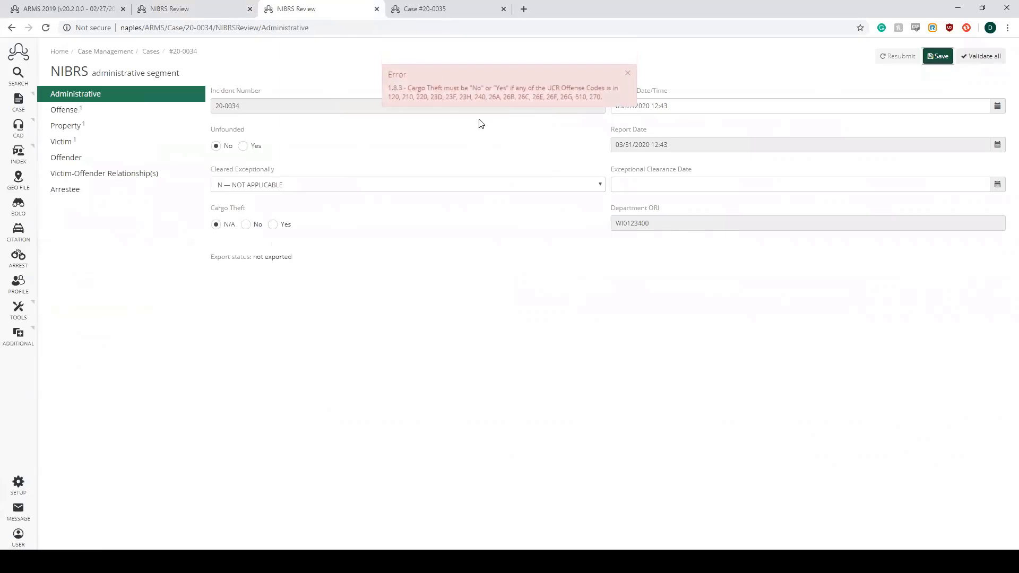
- Read and dismiss the validation error, then set Cargo Theft to No and save the administrative segment
left_click_drag(408, 88, 507, 89)
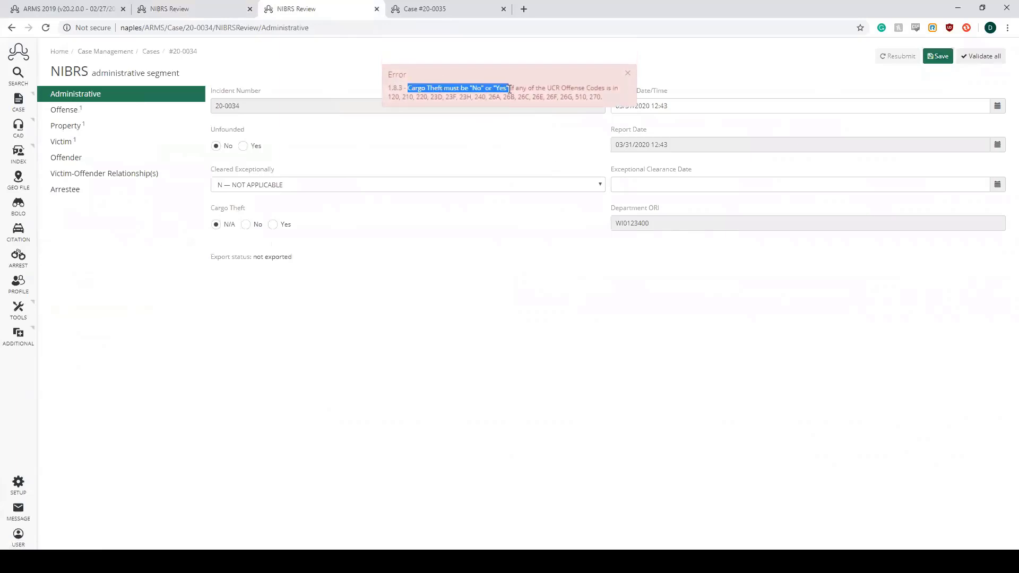
left_click(615, 97)
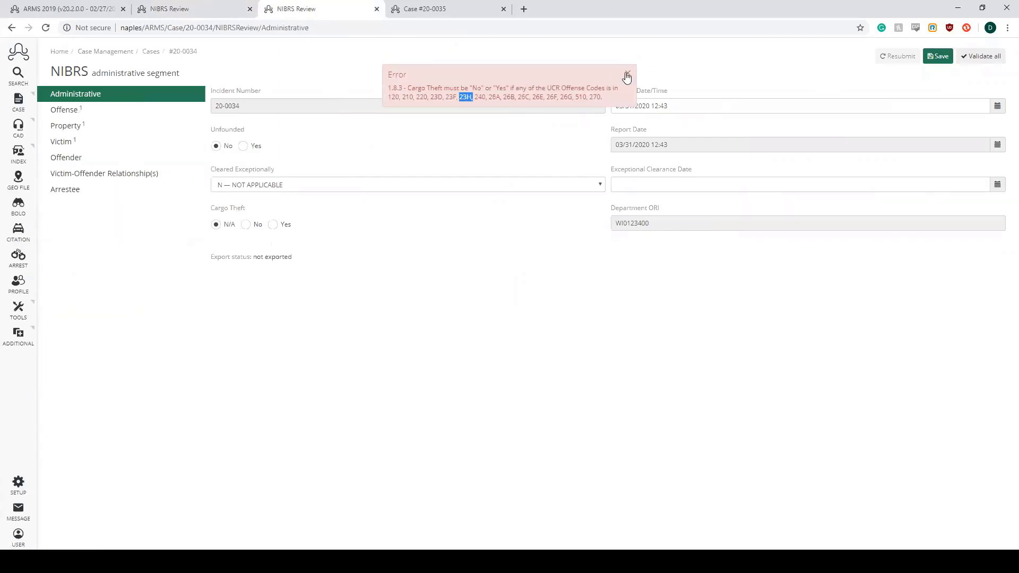
left_click(627, 72)
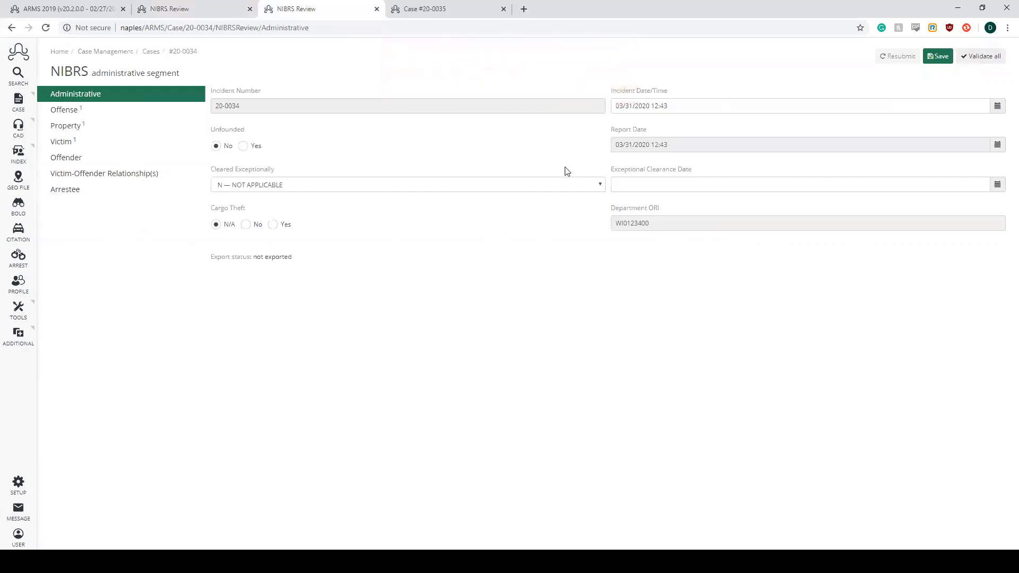
left_click(246, 224)
left_click(937, 64)
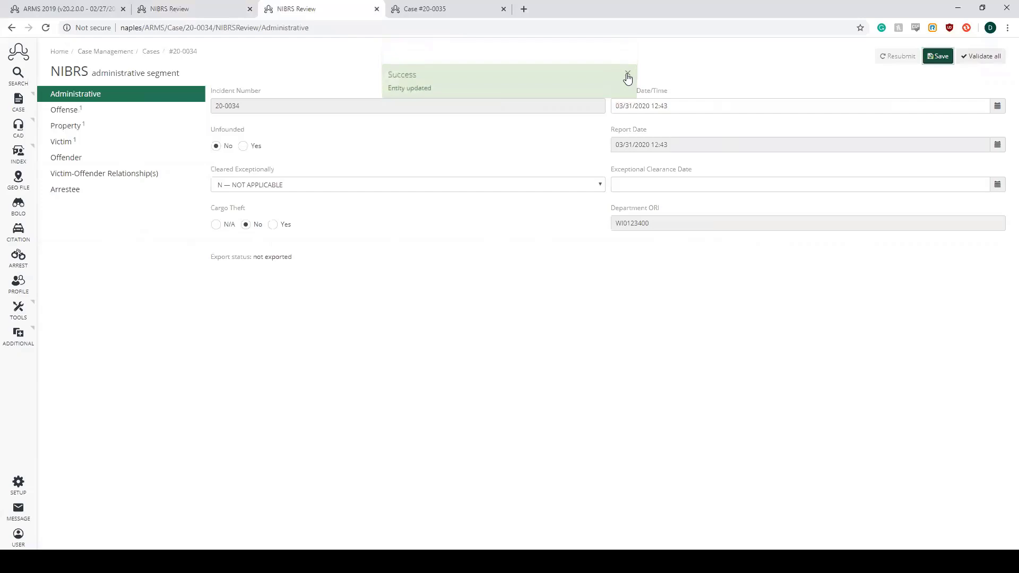
left_click(628, 74)
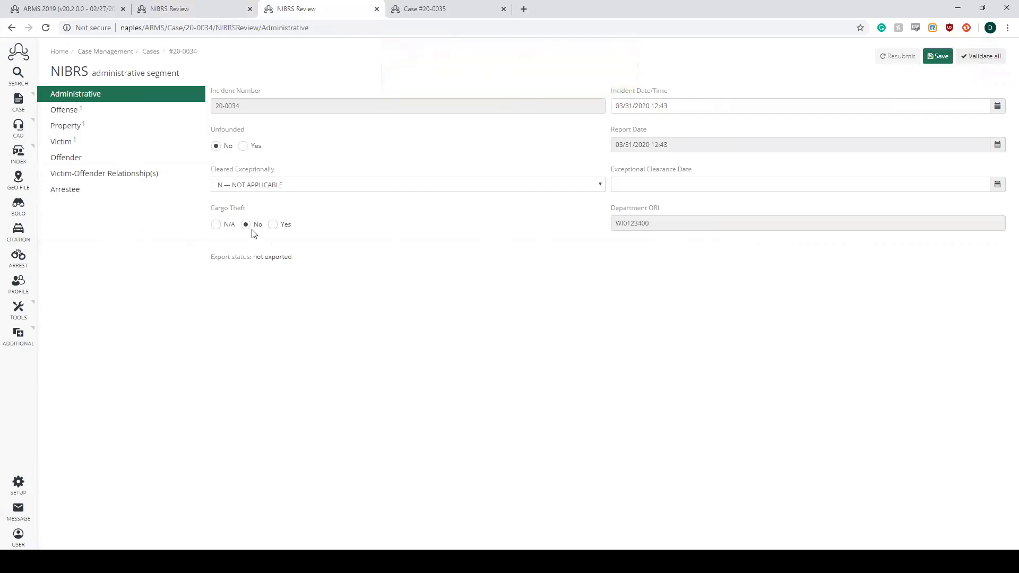
- Open the Larceny - All Other record in the offense segment, and save and close it
left_click(162, 113)
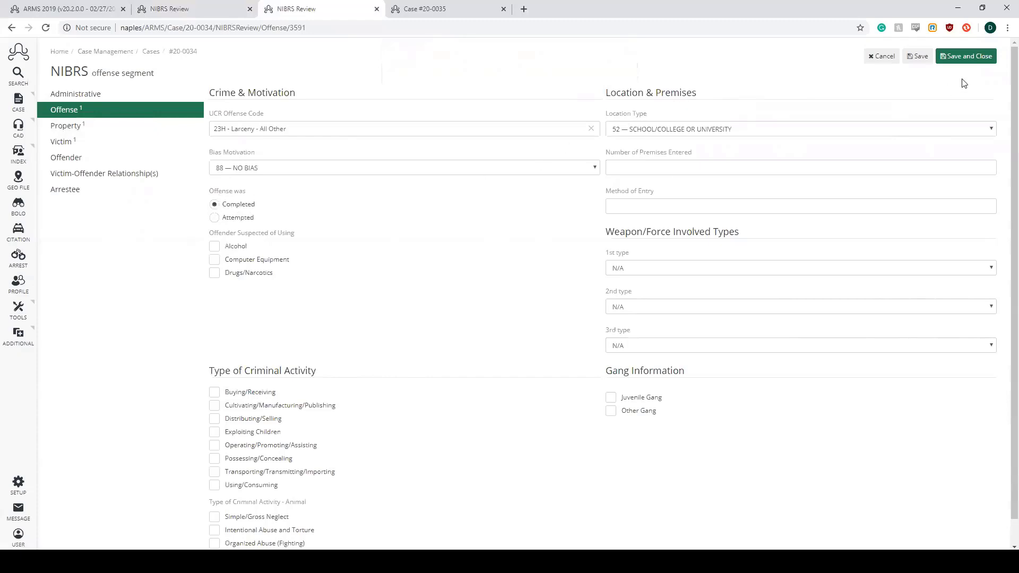
left_click(971, 58)
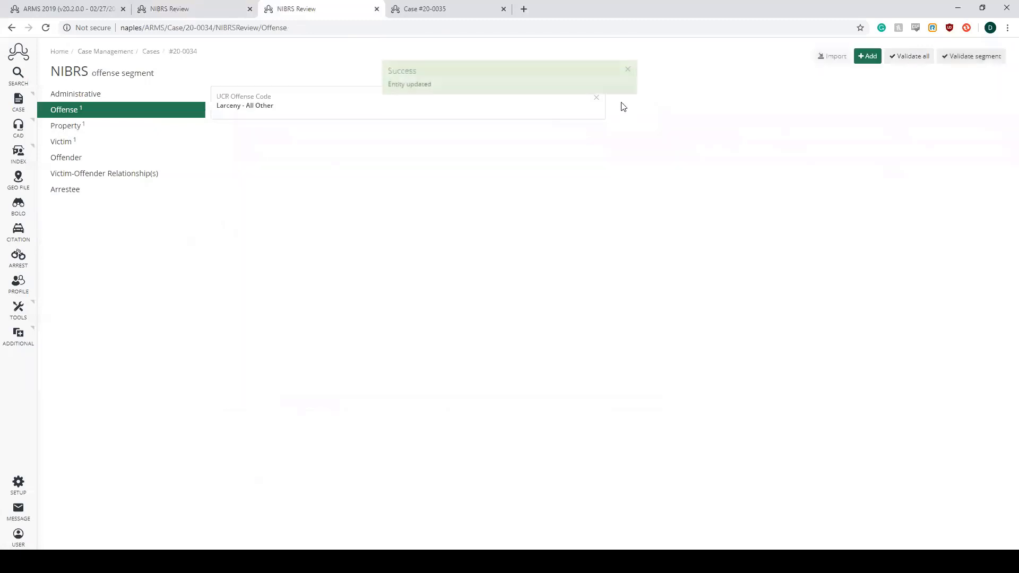
left_click(628, 74)
- Open the STOLEN record in the property segment, and save and close it
left_click(113, 131)
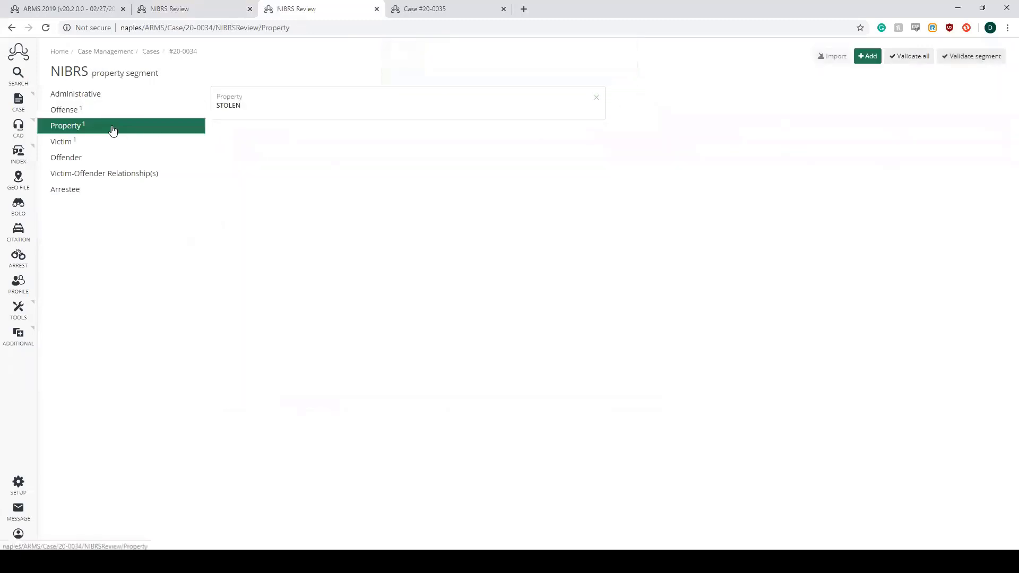
left_click(244, 119)
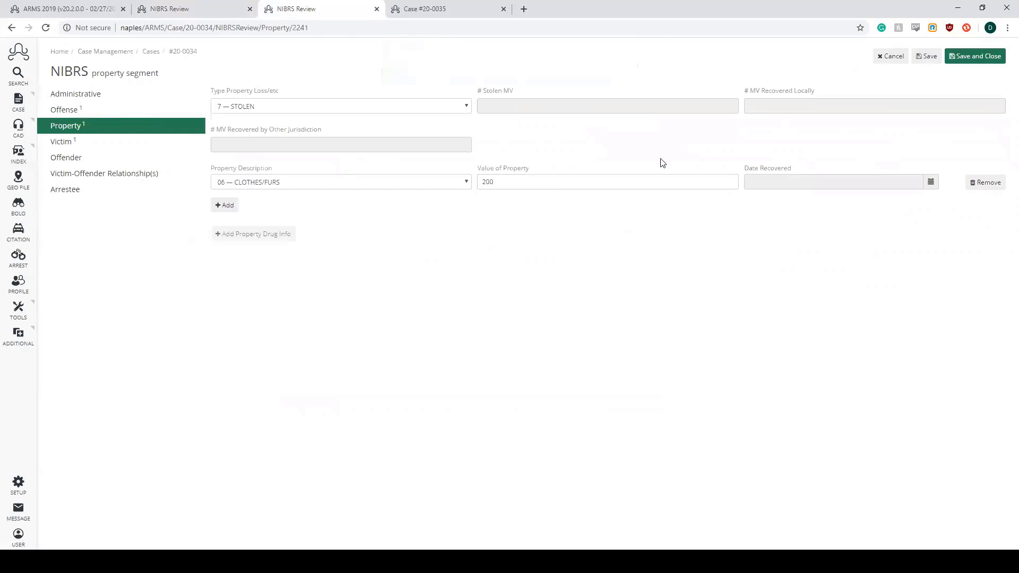
left_click(966, 58)
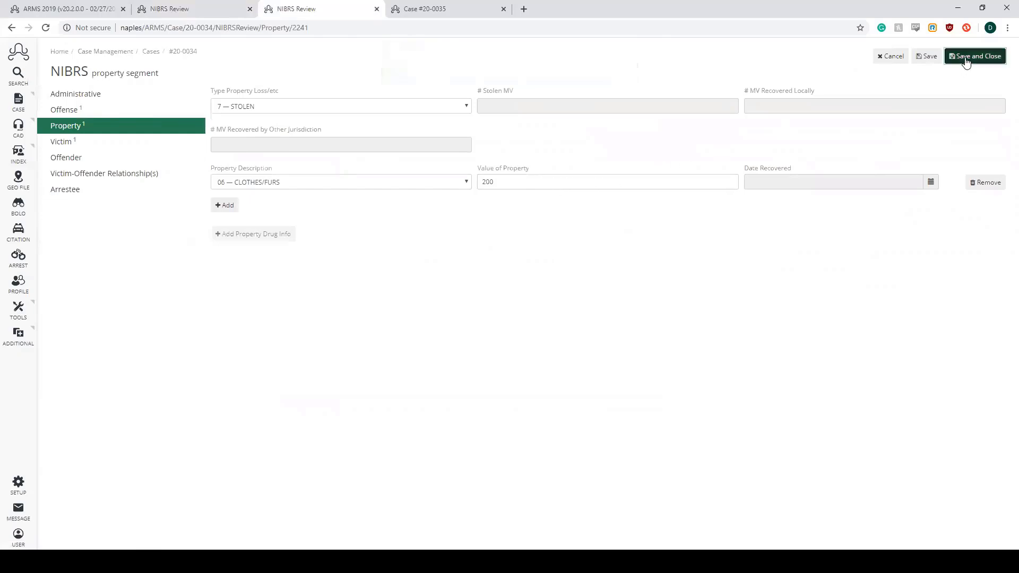
left_click(628, 72)
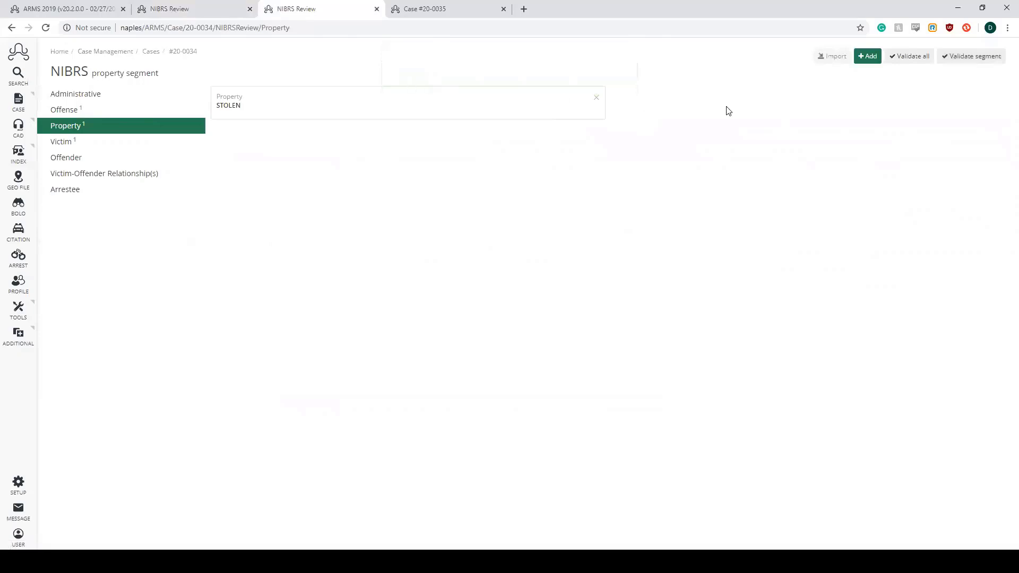
- Start a new property record with the Type Property Loss/etc set to 5 — RECOVERED
left_click(869, 55)
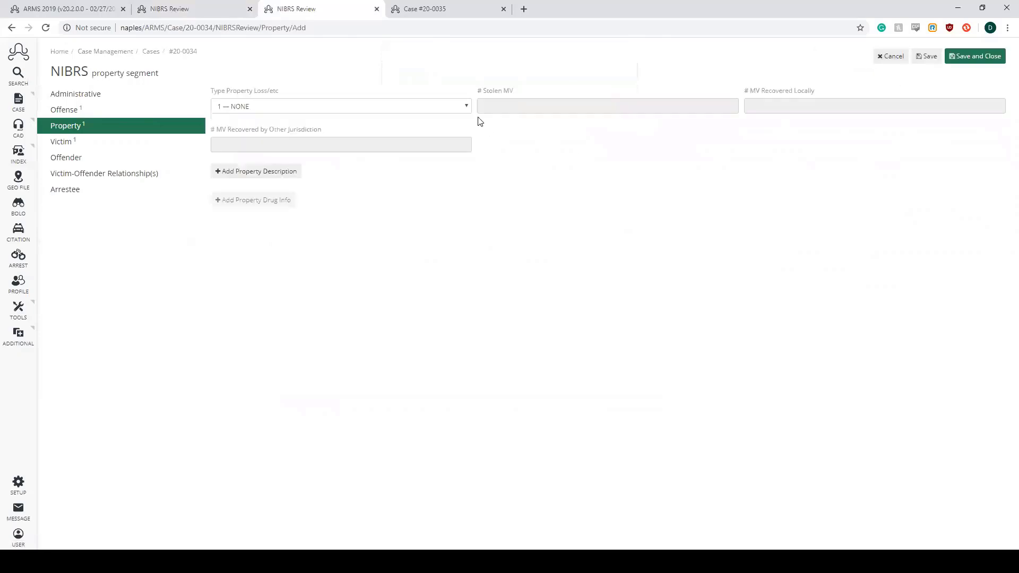
left_click(477, 118)
key("5")
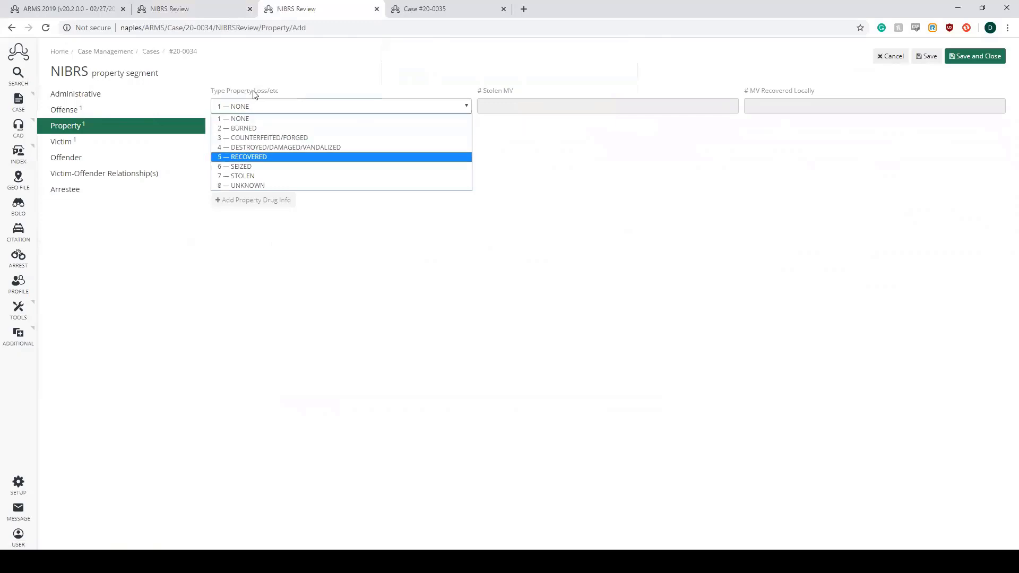
key("Return")
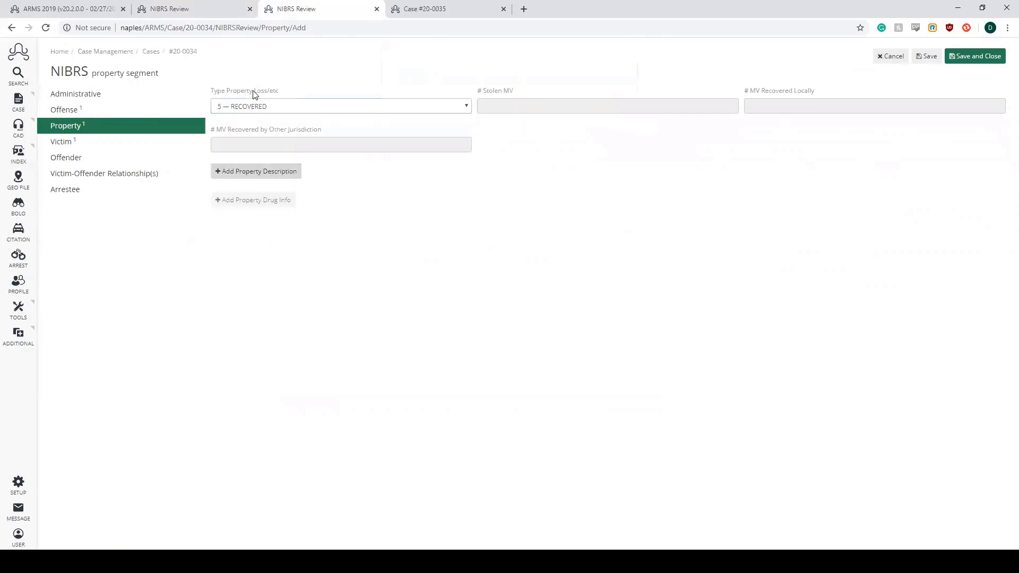
- Add a 06 — CLOTHES/FURS property description valued at 150 and recovered on 05/28/2020, and save and close the record
left_click(258, 174)
key("space")
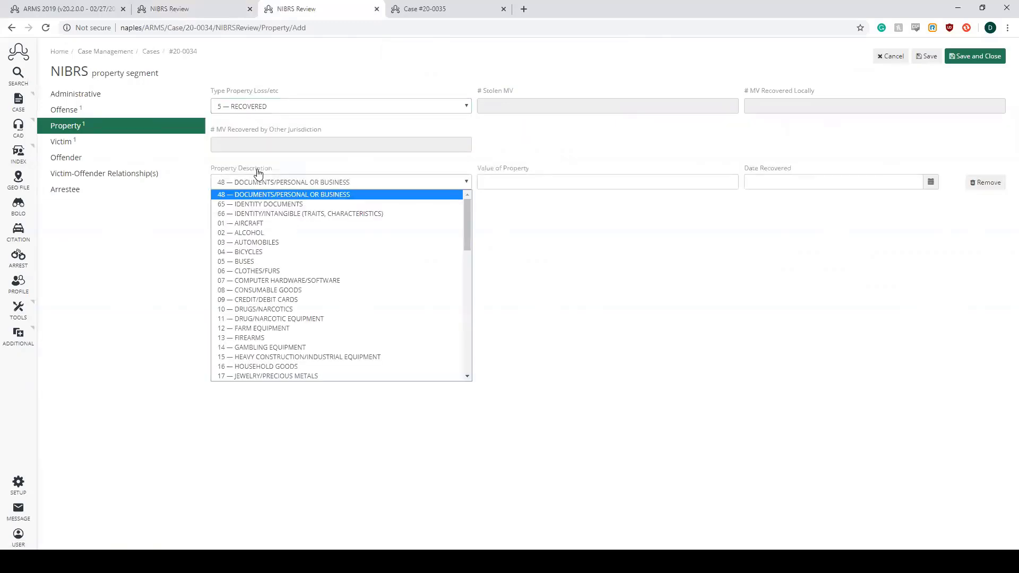
key("Down")
key("Down")
key("Down")
key("Down")
key("Down")
key("Down")
key("Down")
key("Down")
key("Tab")
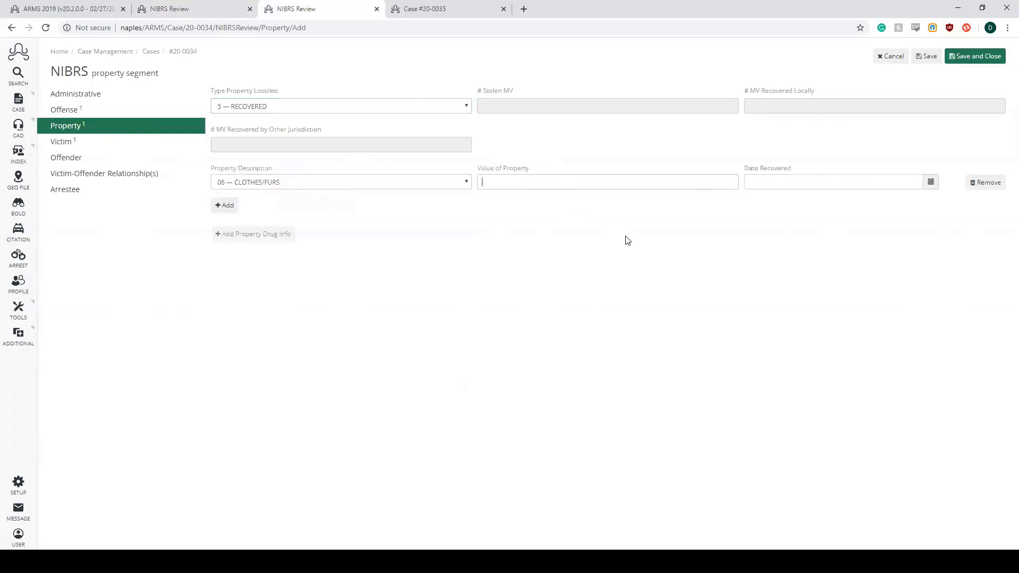
type("150")
left_click(931, 186)
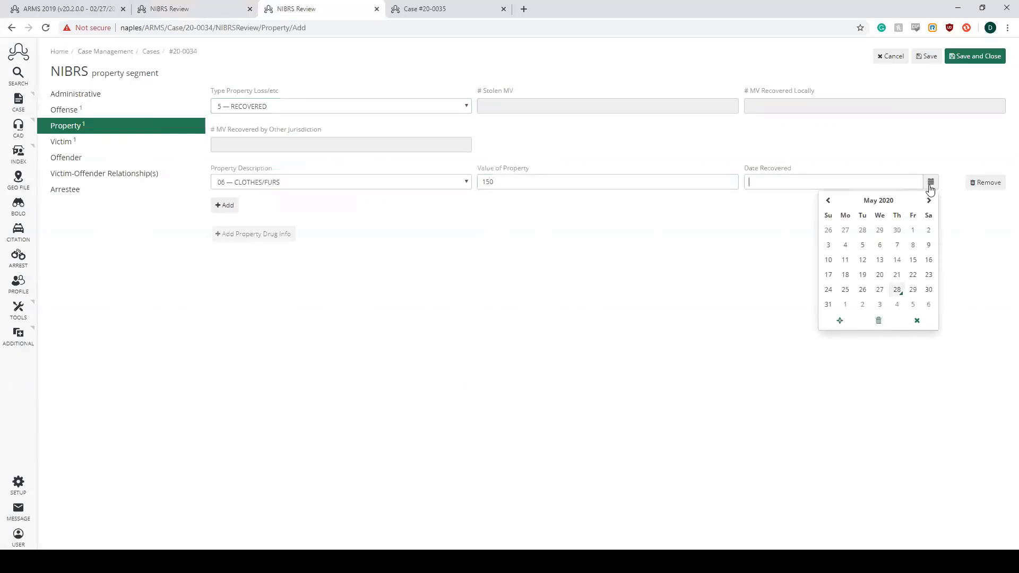
left_click(897, 290)
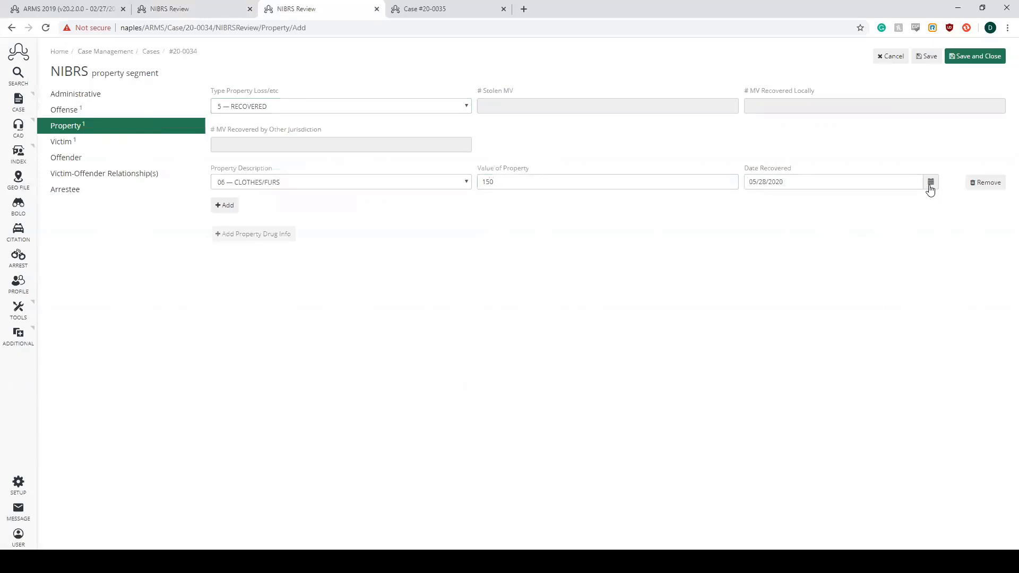
left_click(975, 56)
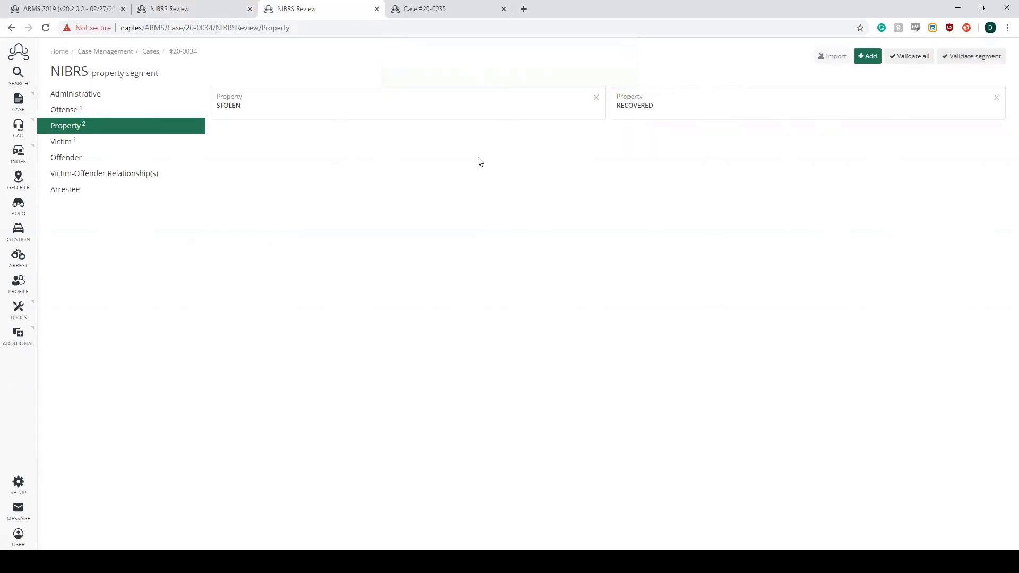
- Open victim 001 in the victim segment, check the details, and save and close the record
left_click(105, 143)
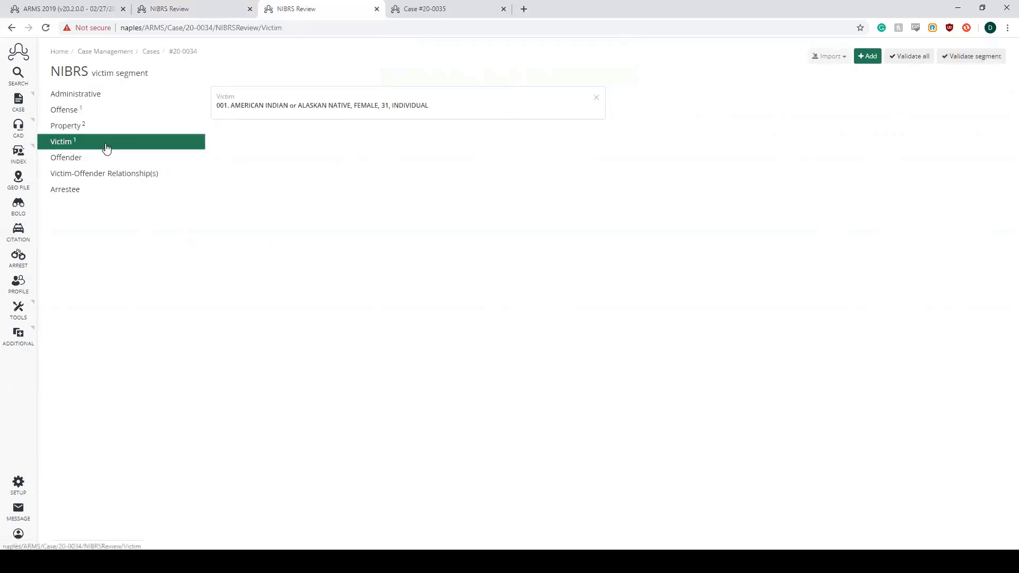
left_click(478, 110)
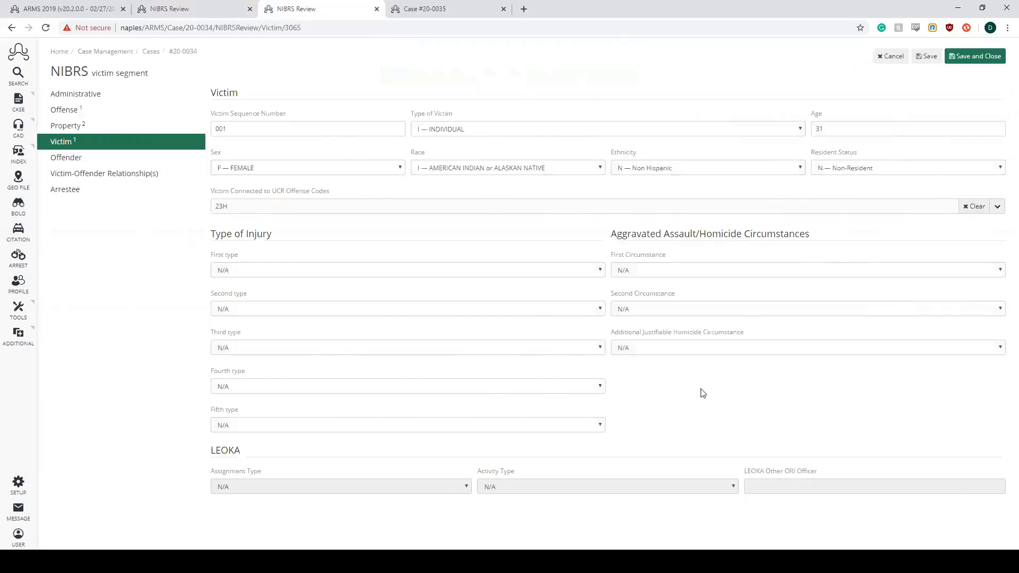
left_click(979, 56)
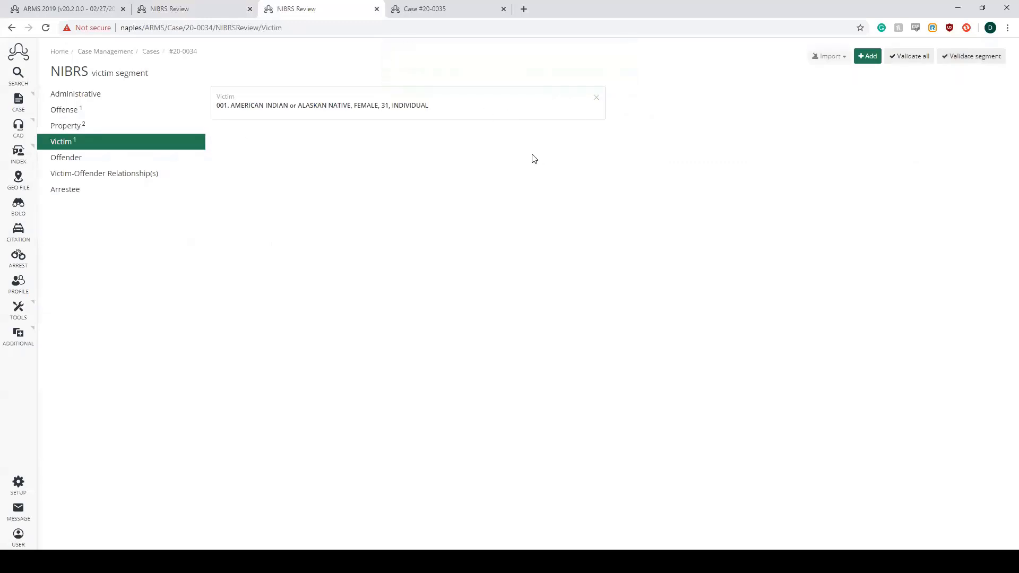
- Add a completely unknown offender in the offender segment and return to the offender list
left_click(96, 160)
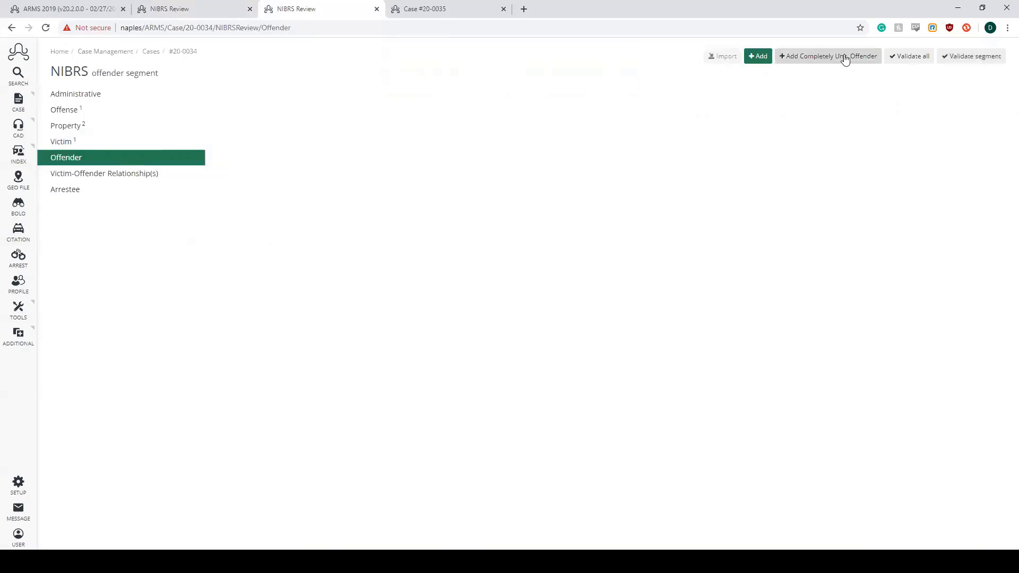
left_click(816, 60)
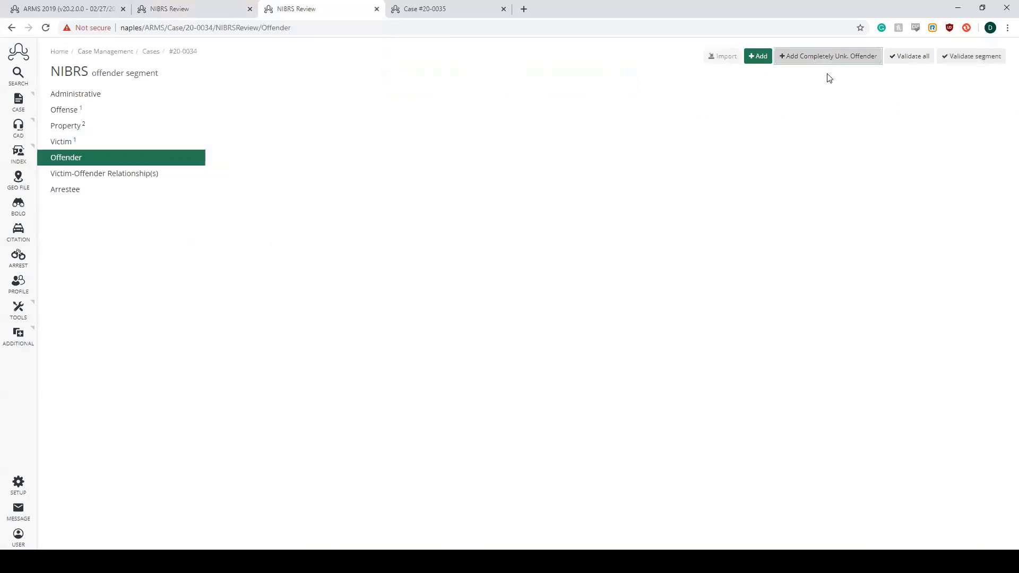
left_click(628, 78)
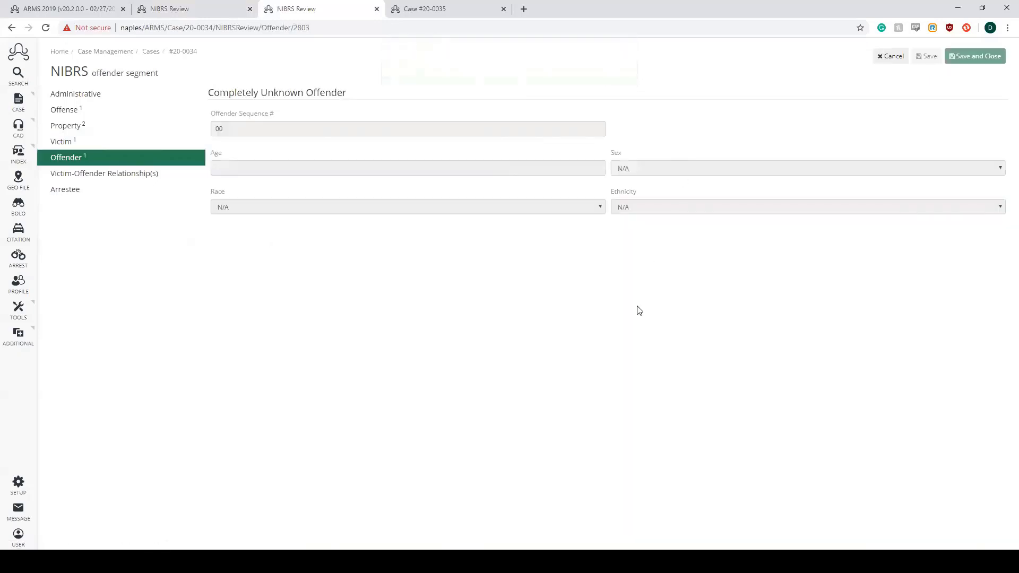
left_click(896, 58)
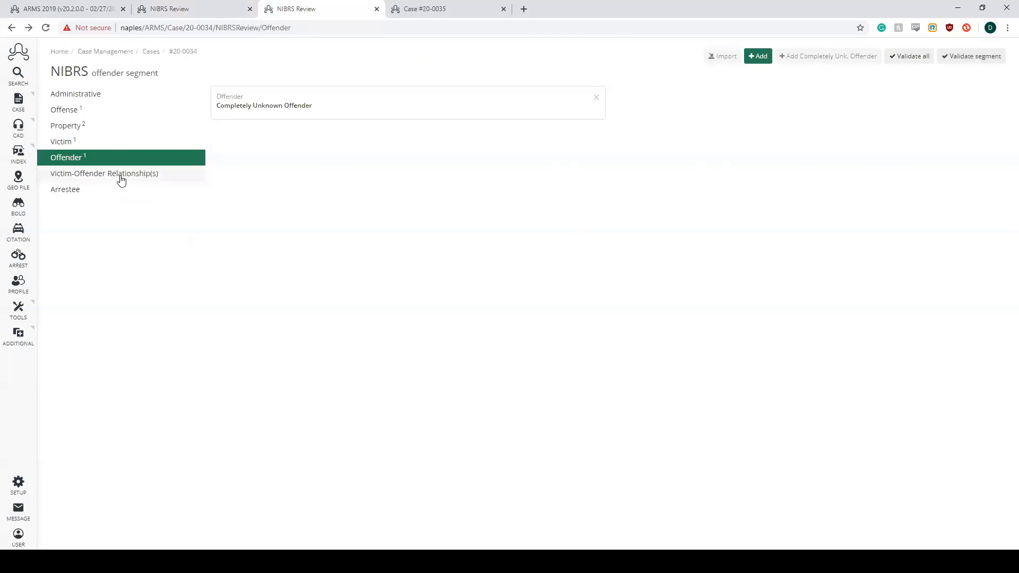
- Add a victim-offender relationship record linking victim 001 with the completely unknown offender, and save and close it
left_click(103, 179)
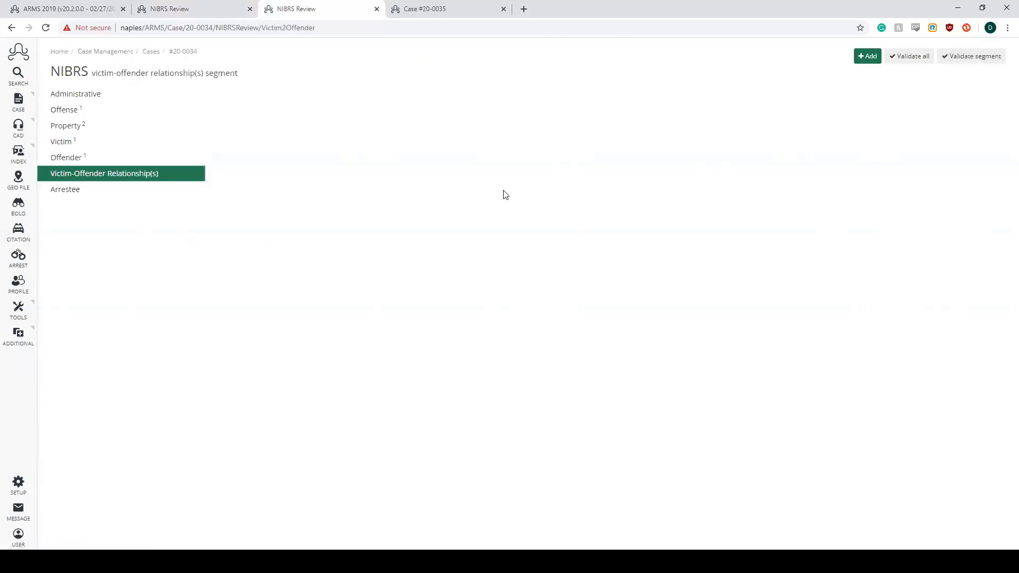
left_click(869, 56)
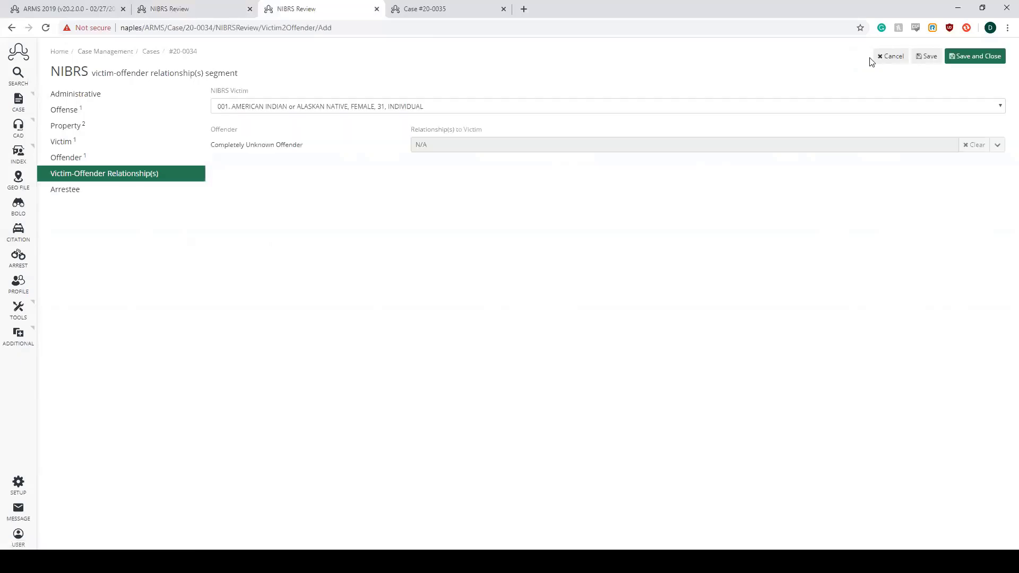
left_click_drag(211, 92, 249, 94)
left_click(511, 72)
left_click(1002, 107)
left_click(1003, 108)
left_click(1003, 107)
left_click(1003, 106)
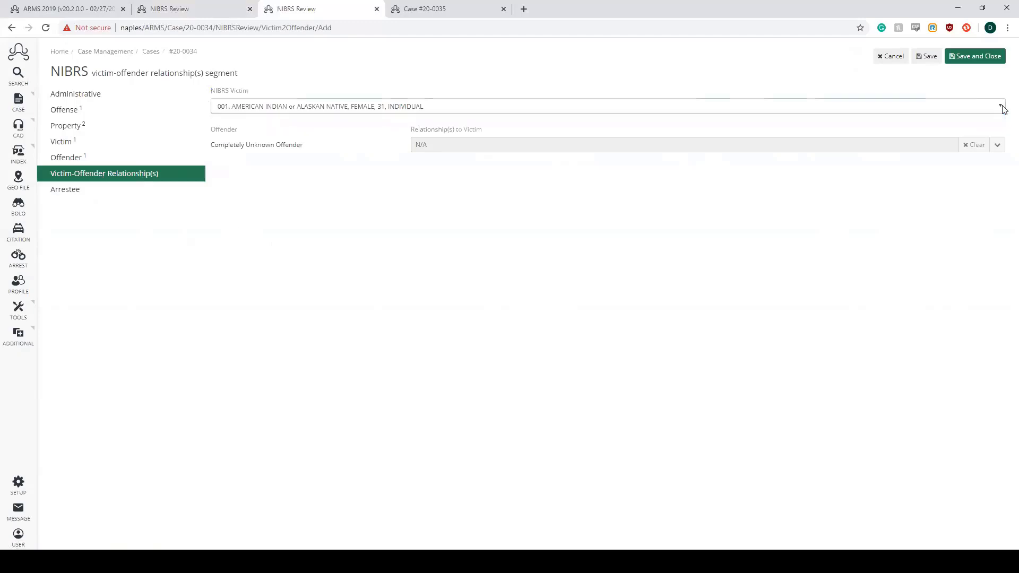
left_click(1002, 106)
left_click(1003, 107)
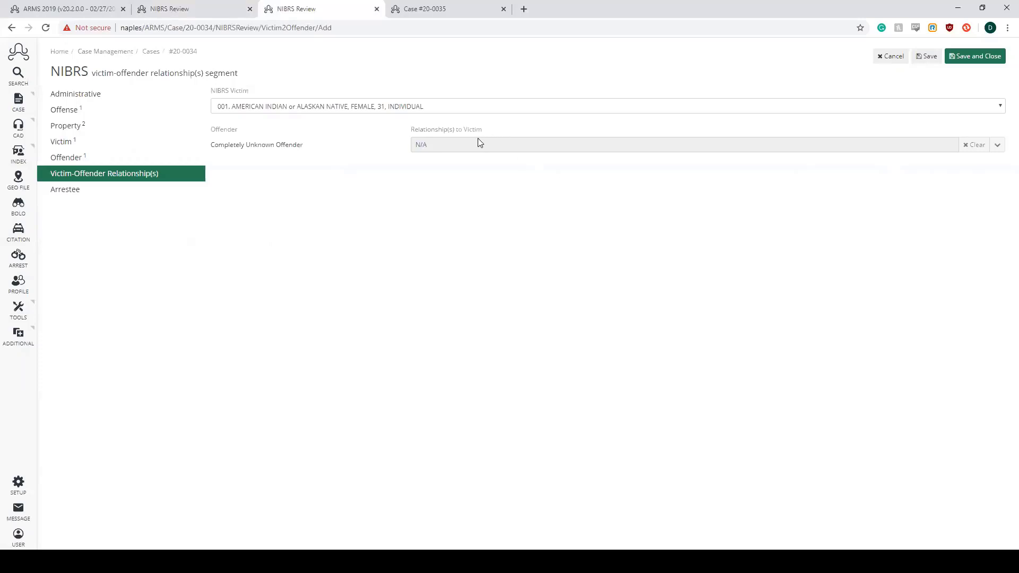
left_click(976, 57)
left_click(629, 76)
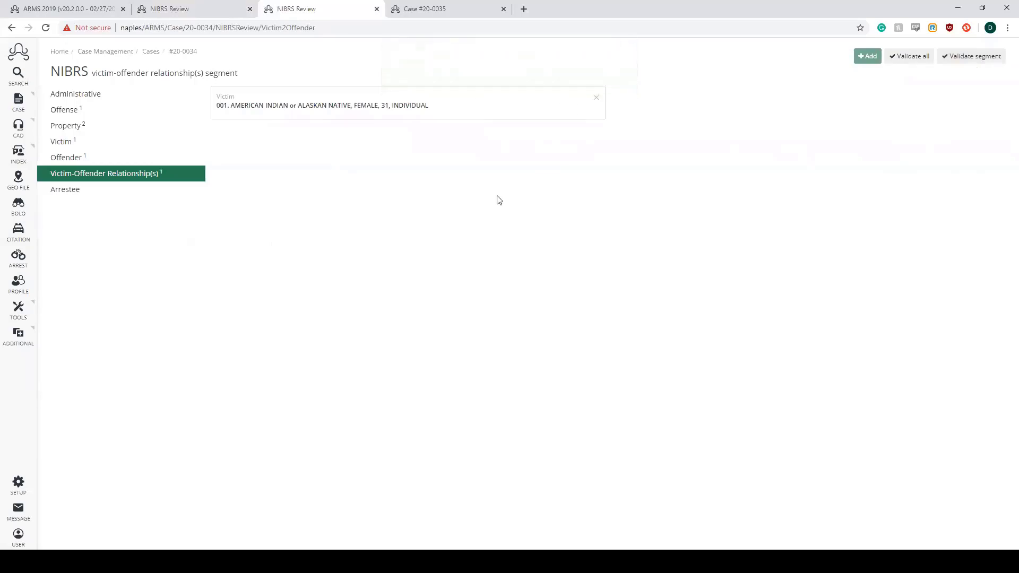
- Check the arrestee segment and validate all segments of the case's NIBRS review
left_click(85, 197)
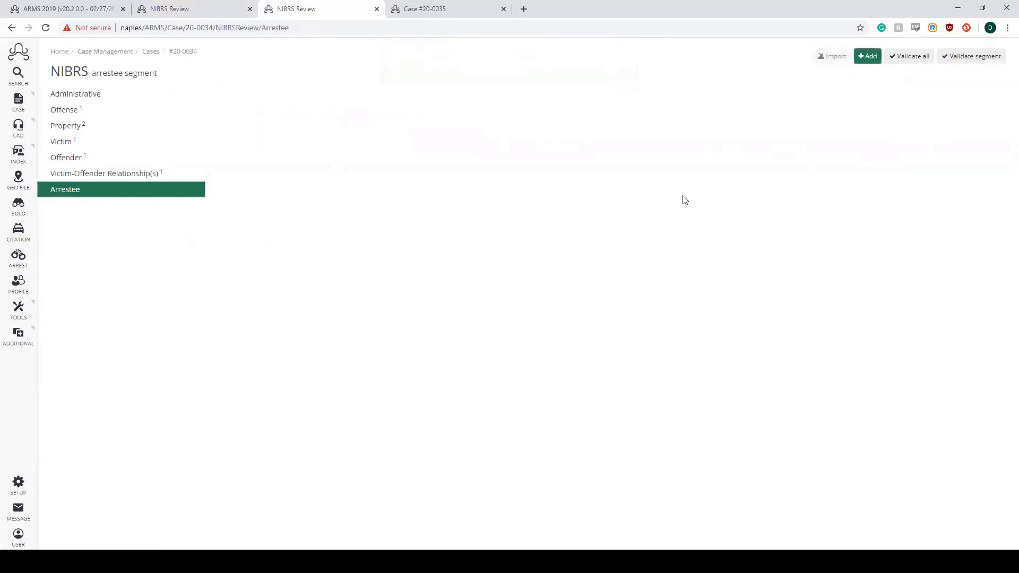
left_click(910, 63)
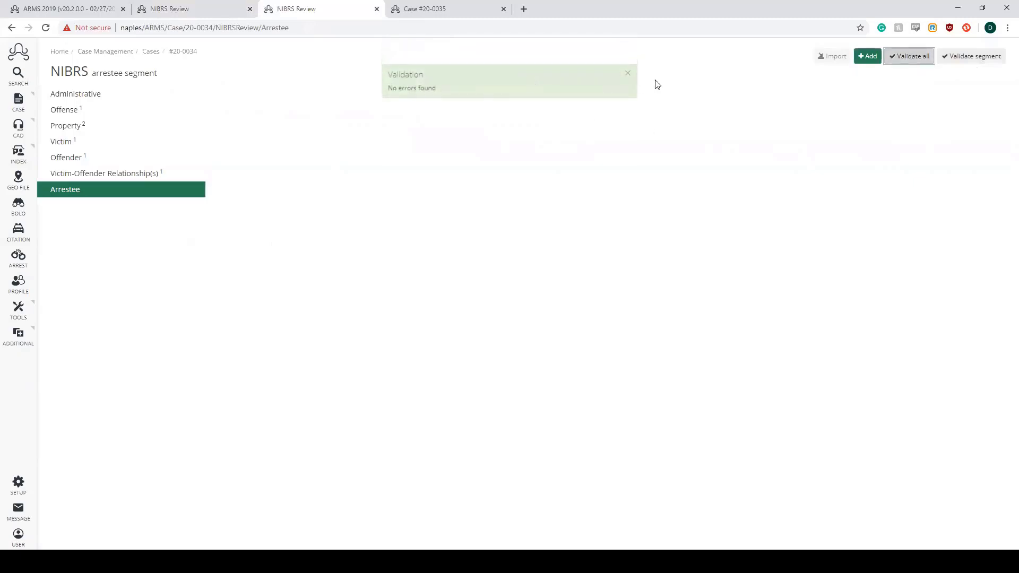
left_click(627, 73)
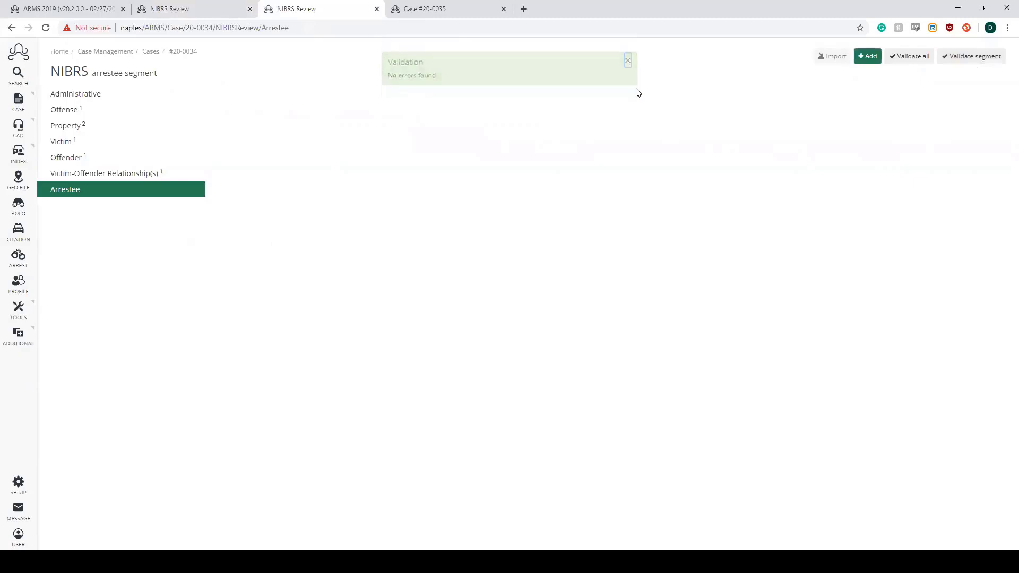
- Switch to Case #20-0035 and review its face page, incidents, names and properties
left_click(428, 8)
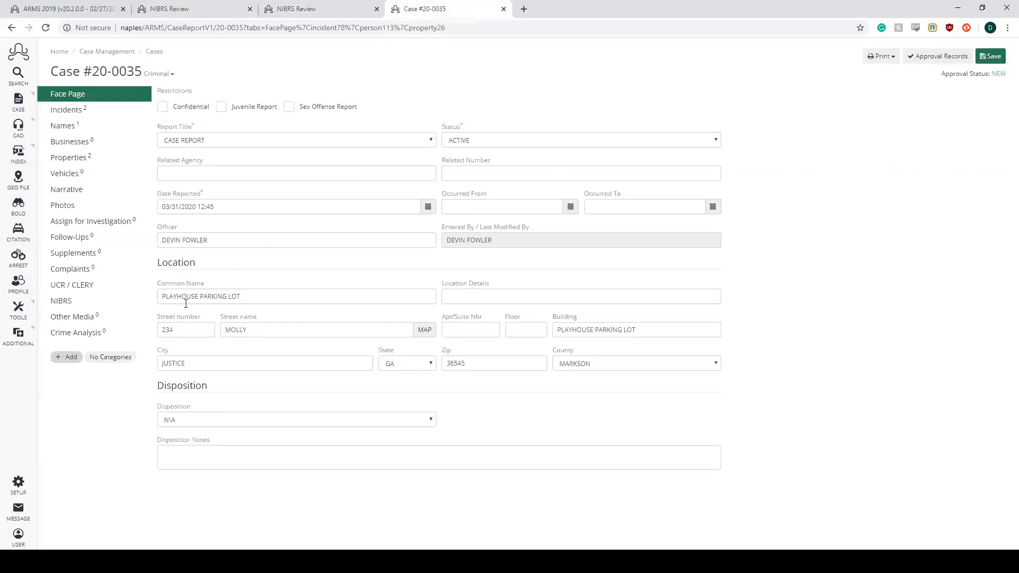
left_click(89, 110)
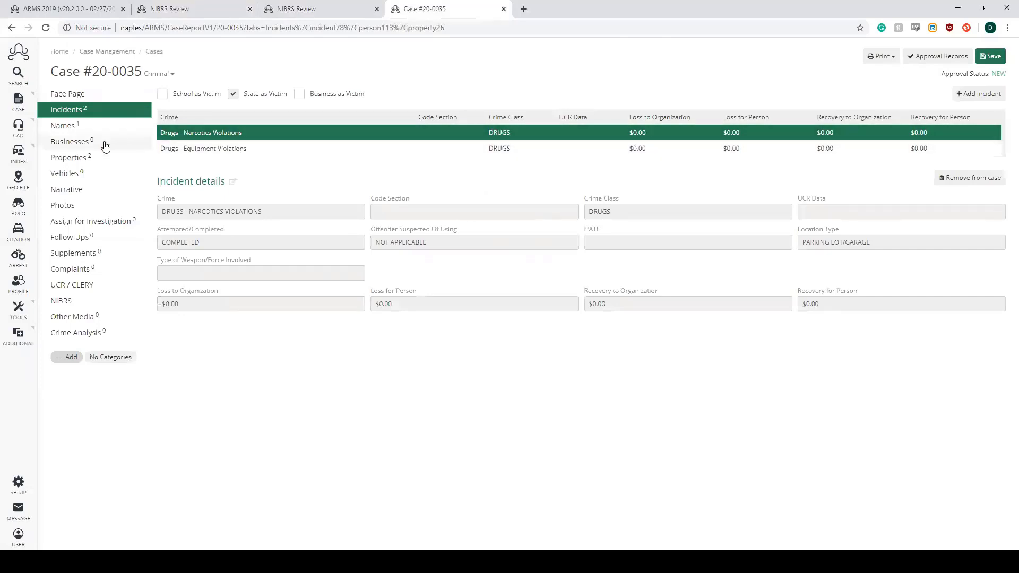
left_click(78, 128)
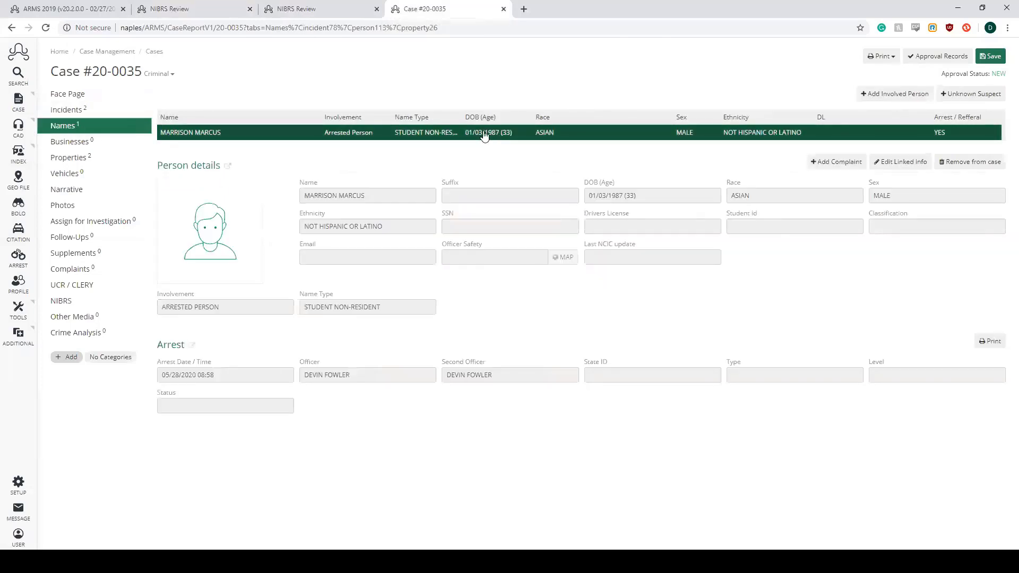
left_click(79, 158)
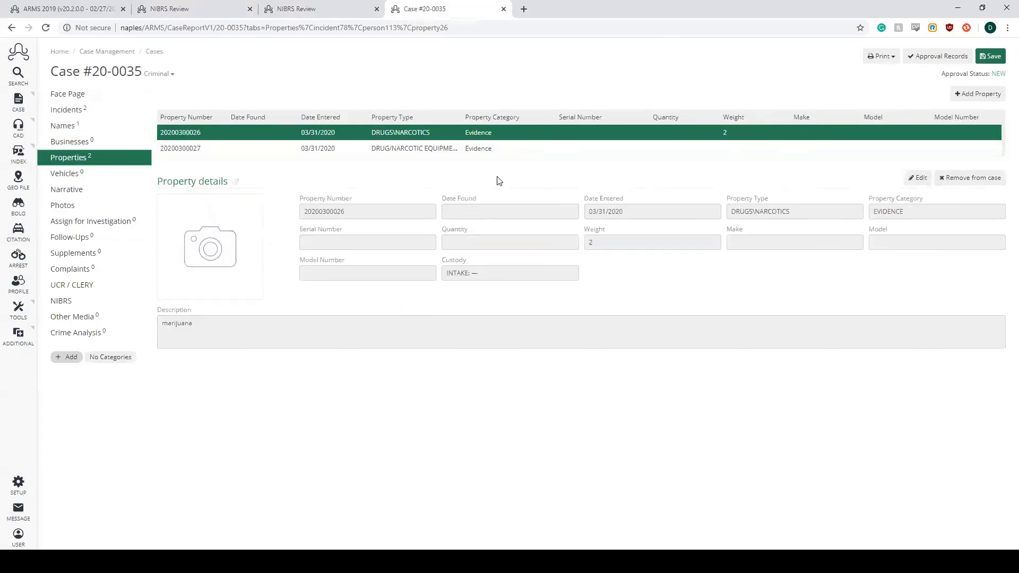
- Open the drug/narcotic equipment property for editing, check its NIBRS fields and value, and save the property
left_click(496, 149)
left_click(918, 179)
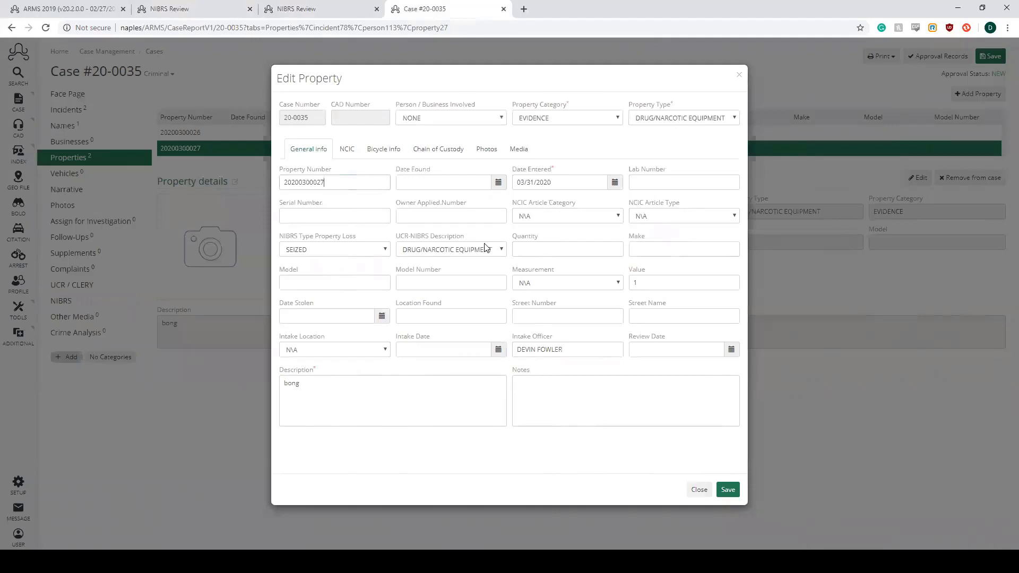
left_click(674, 282)
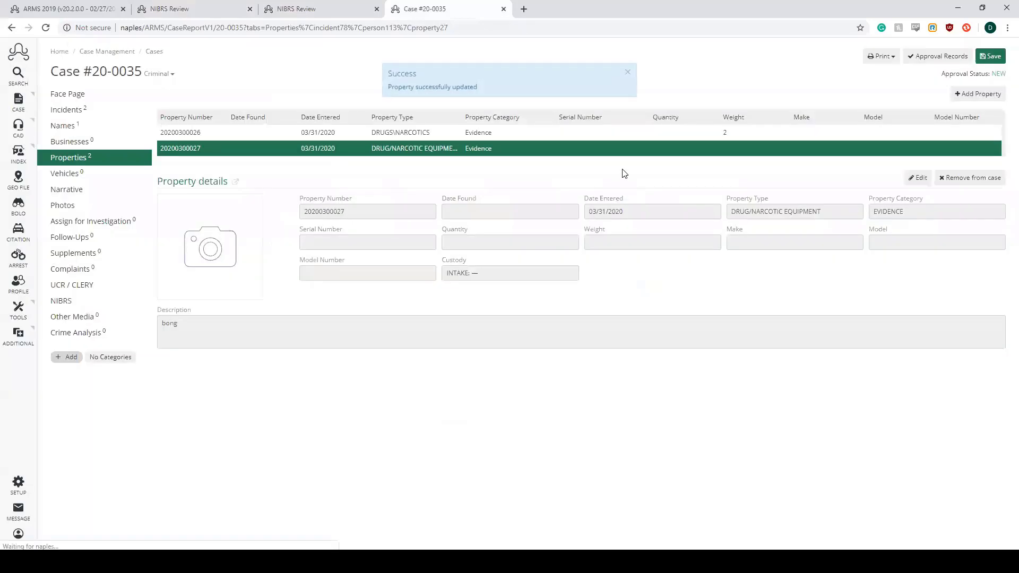
left_click(629, 75)
- Open the marijuana property for editing, check its NIBRS loss type, weight and drug fields, and save the property
left_click(521, 137)
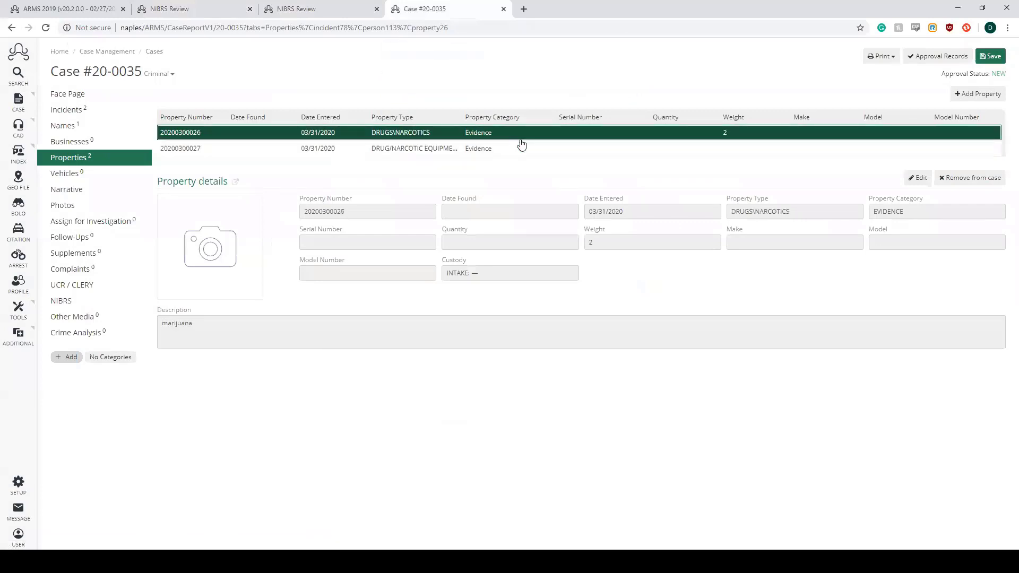
left_click(918, 178)
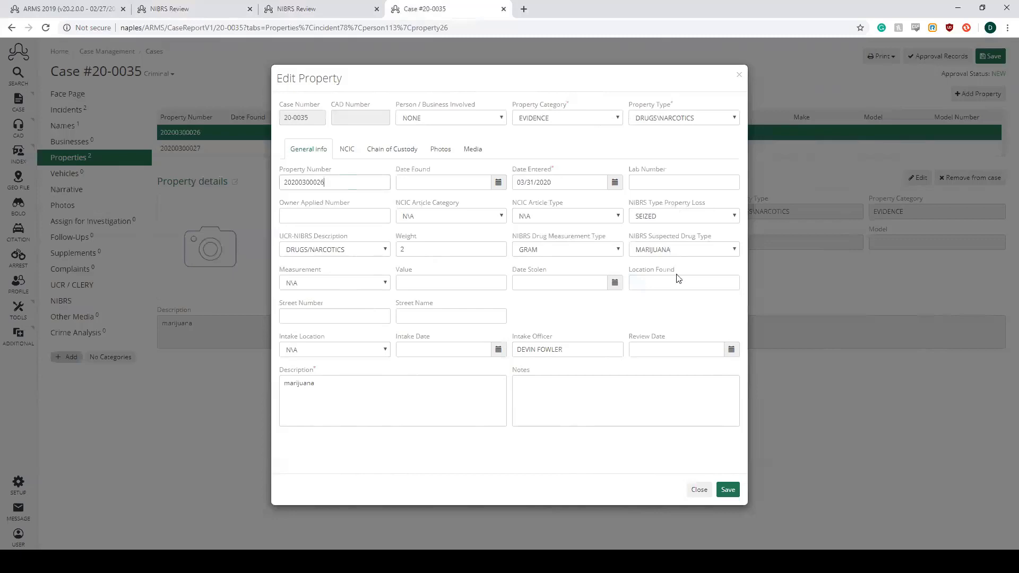
left_click(728, 489)
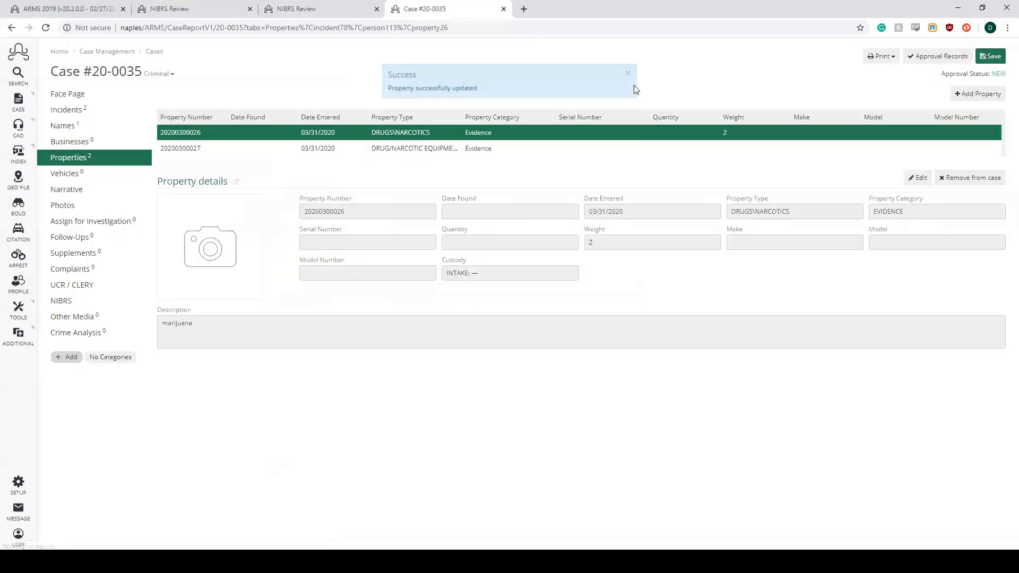
- Open the NIBRS review record of Case #20-0035 and go to its offense segment
left_click(121, 301)
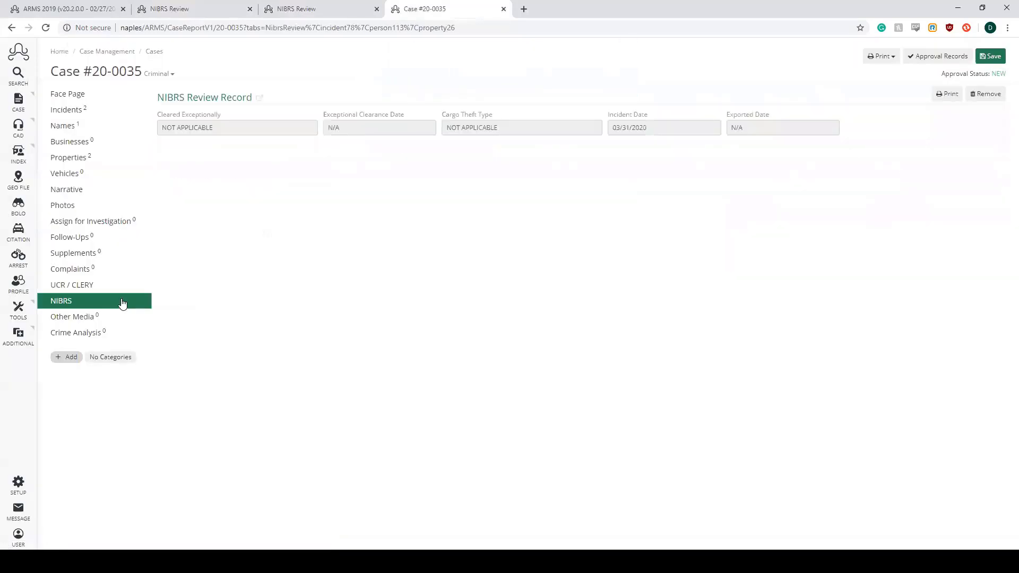
left_click(221, 103)
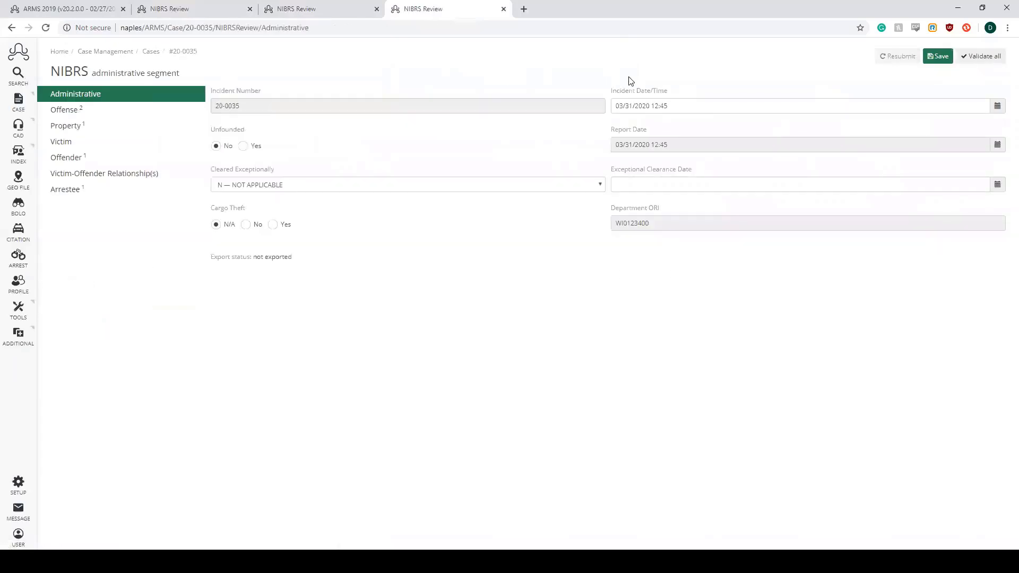
left_click(113, 115)
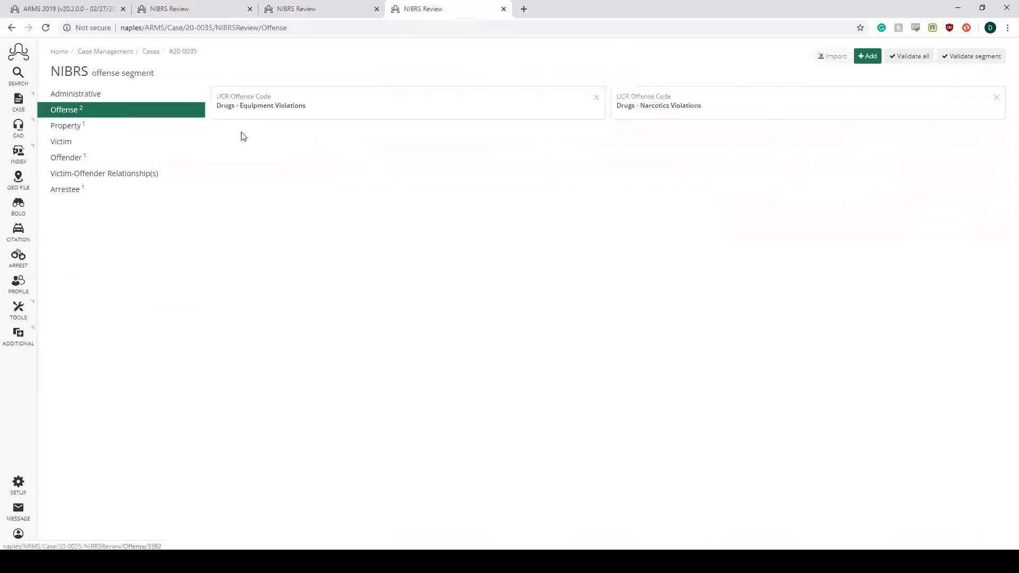
- Reselect 35B - Drugs - Equipment Violations as the equipment offense's UCR code, and save and close both that offense and the narcotics offense
left_click(241, 117)
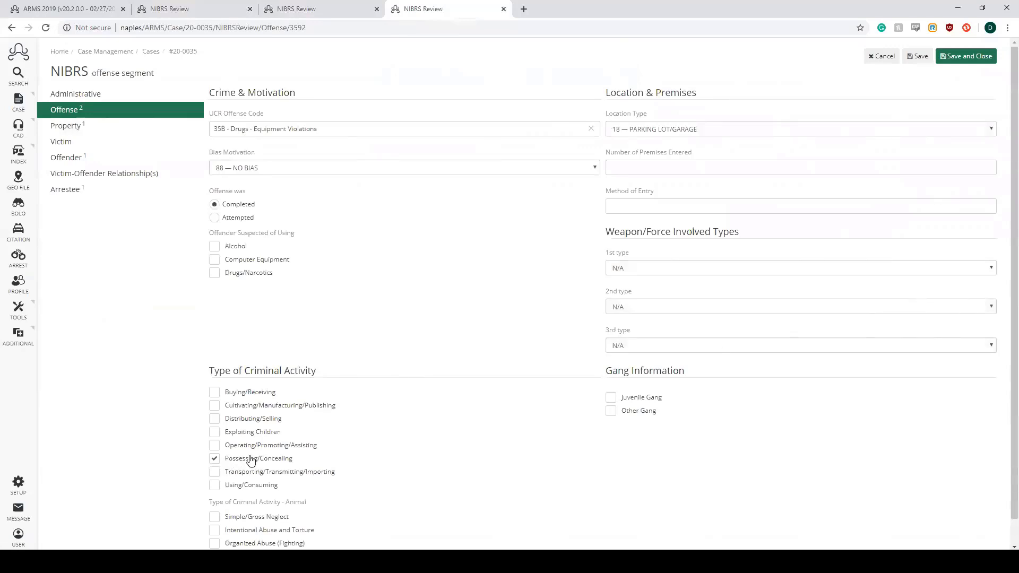
left_click(249, 129)
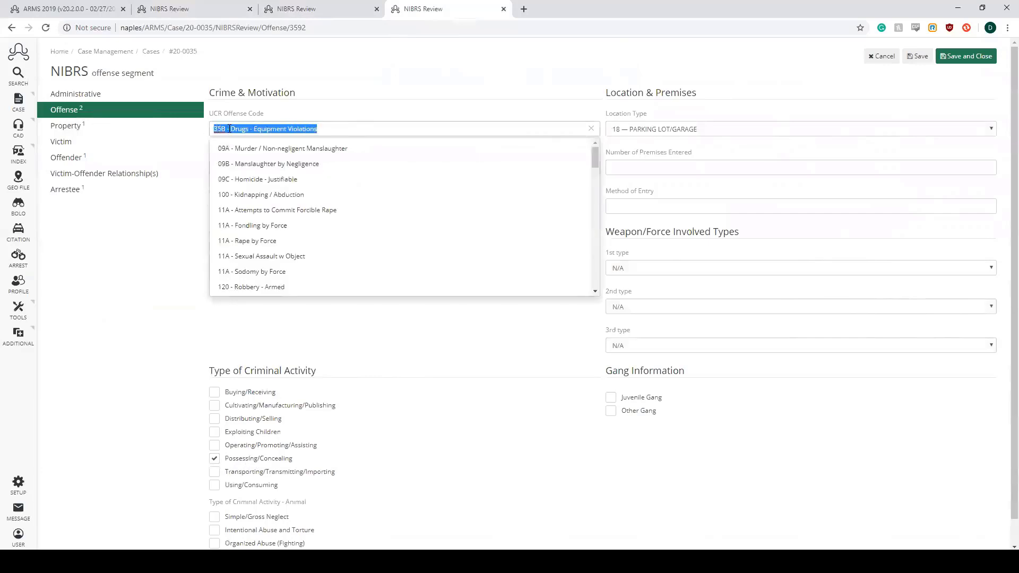
left_click(525, 74)
left_click(538, 130)
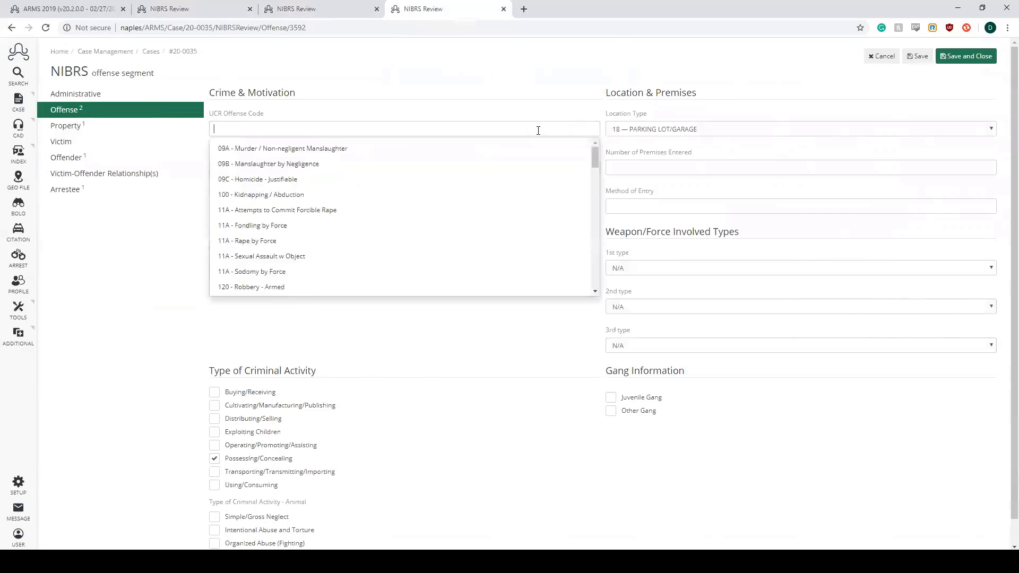
type("35")
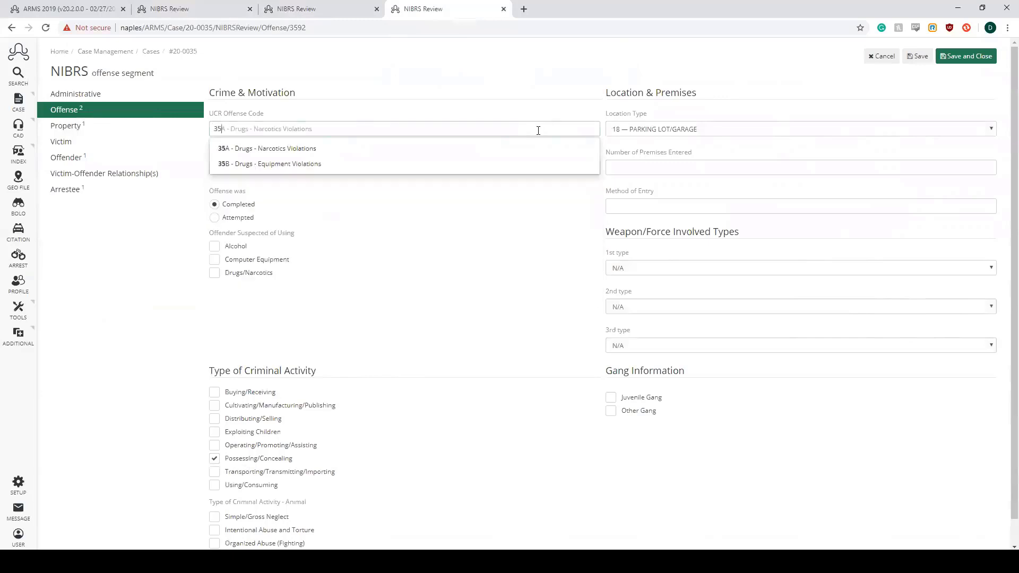
key("Down")
key("Return")
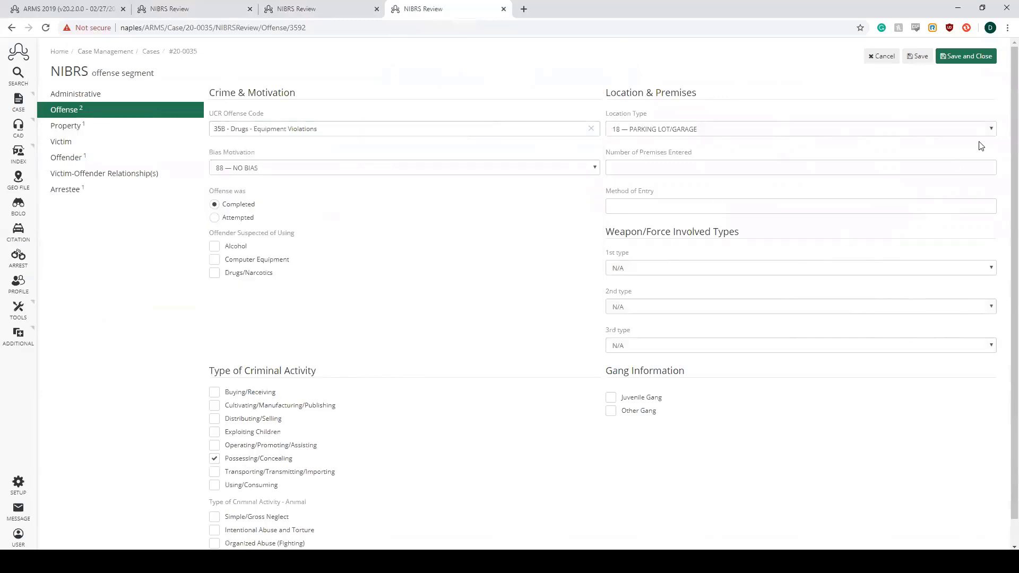
left_click(975, 64)
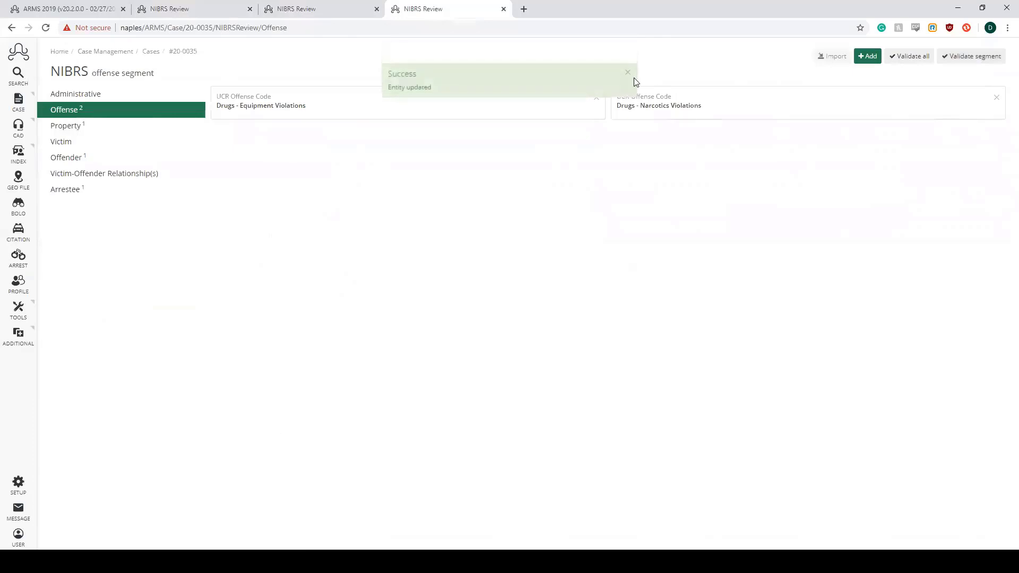
left_click(712, 113)
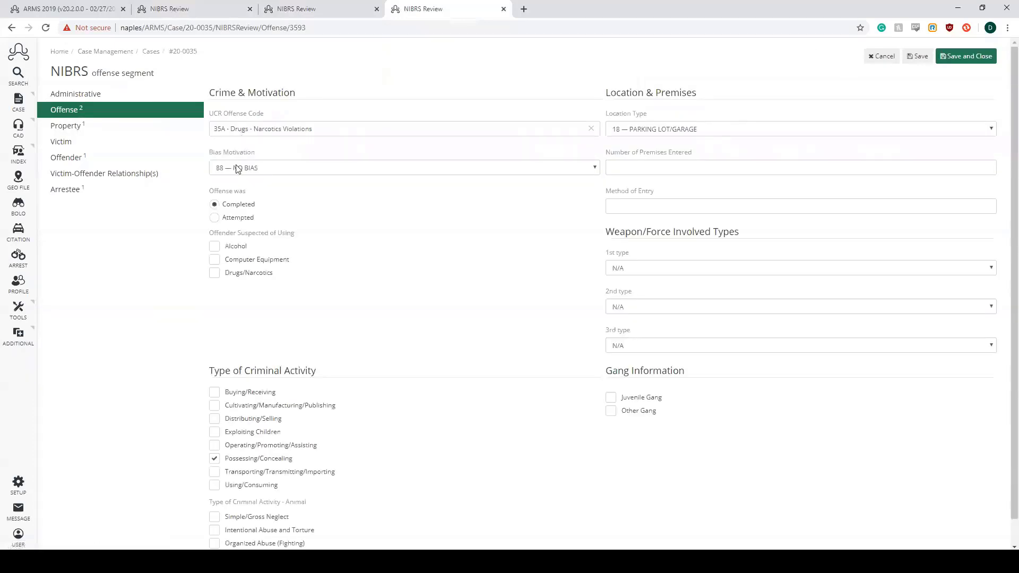
left_click(964, 64)
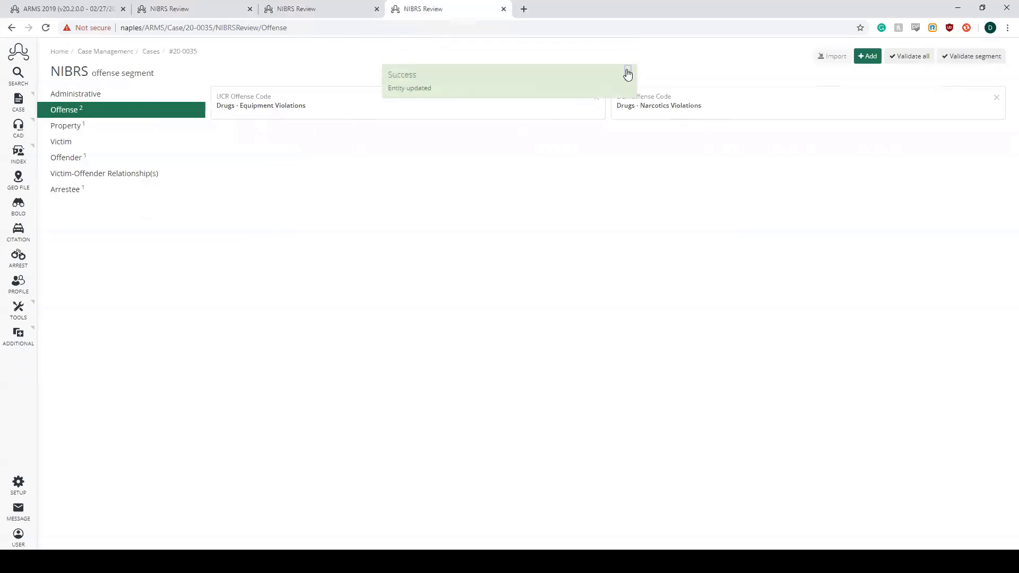
- Clear the value of the 10 — DRUGS/NARCOTICS description in the seized property record, and save and close the record
left_click(104, 131)
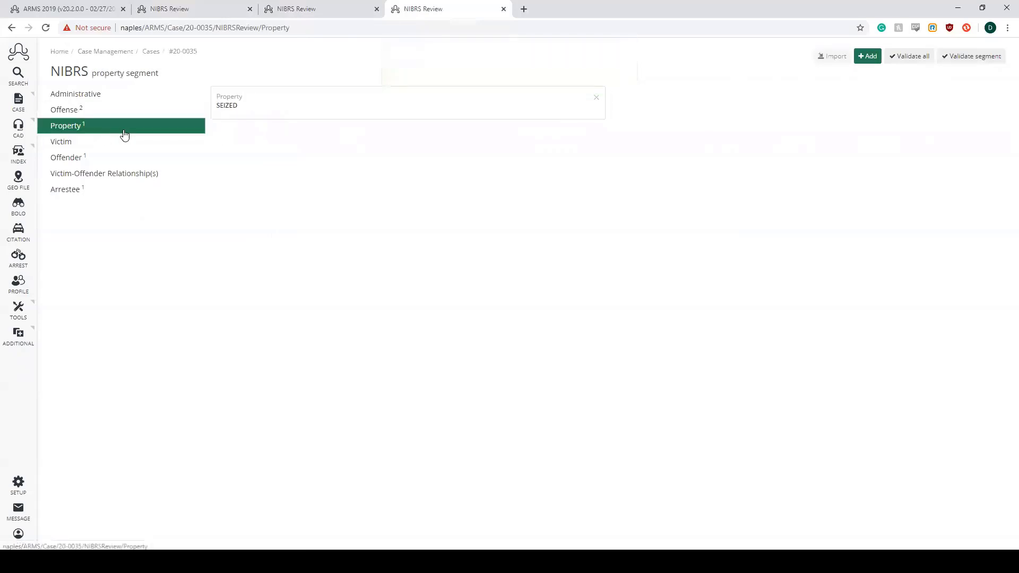
left_click(218, 136)
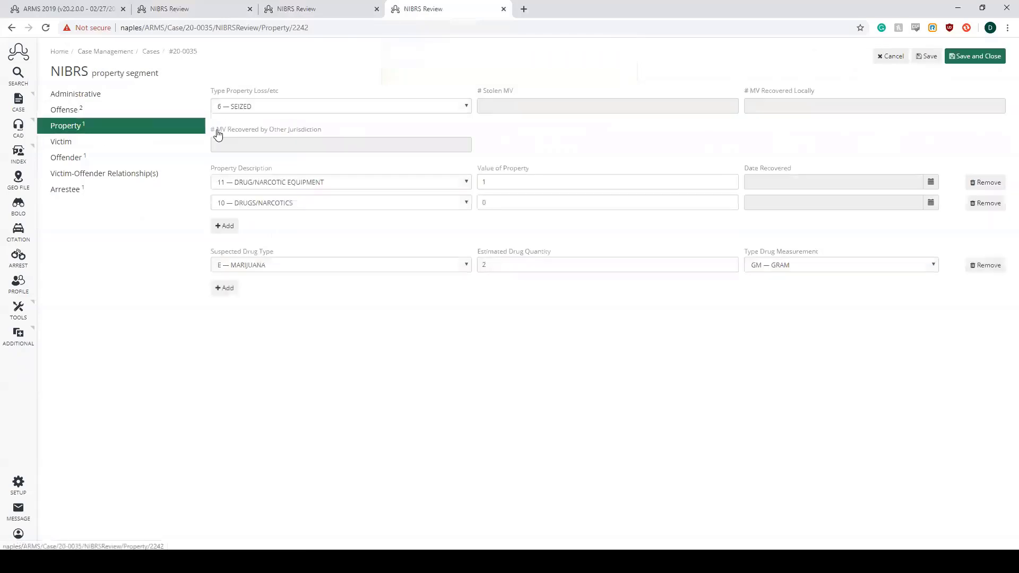
left_click(503, 182)
left_click(519, 202)
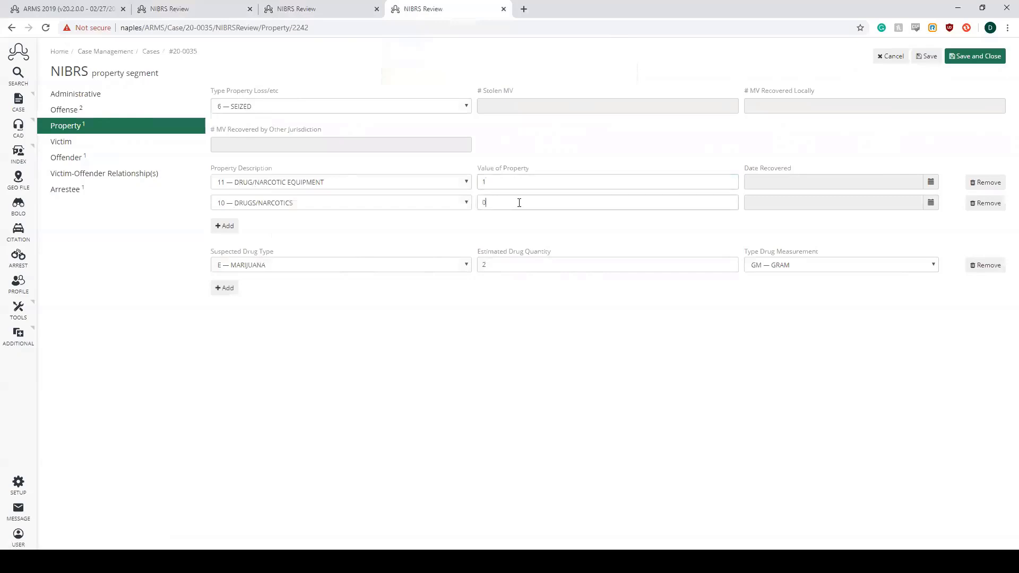
key("BackSpace")
left_click(970, 58)
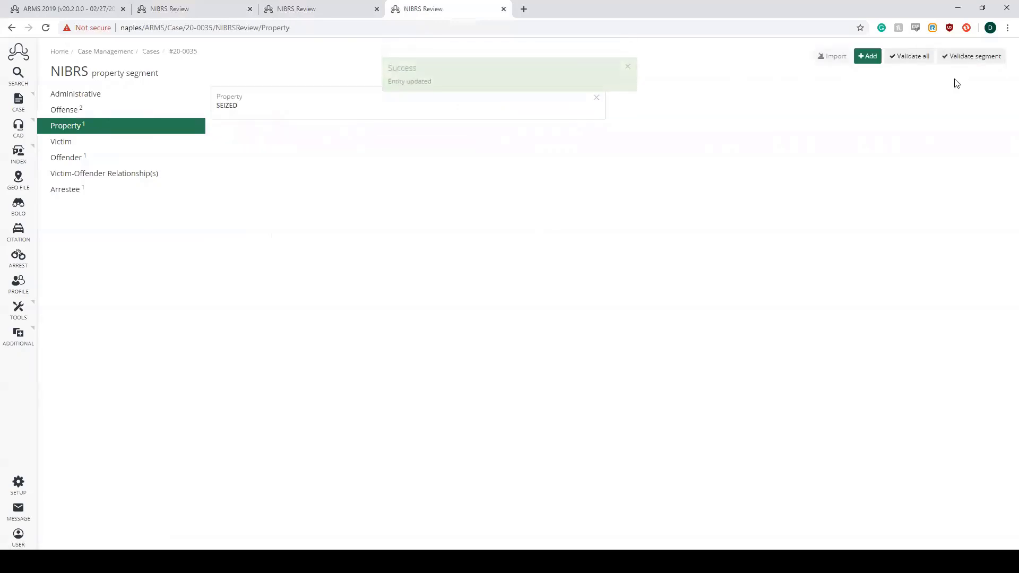
left_click(628, 67)
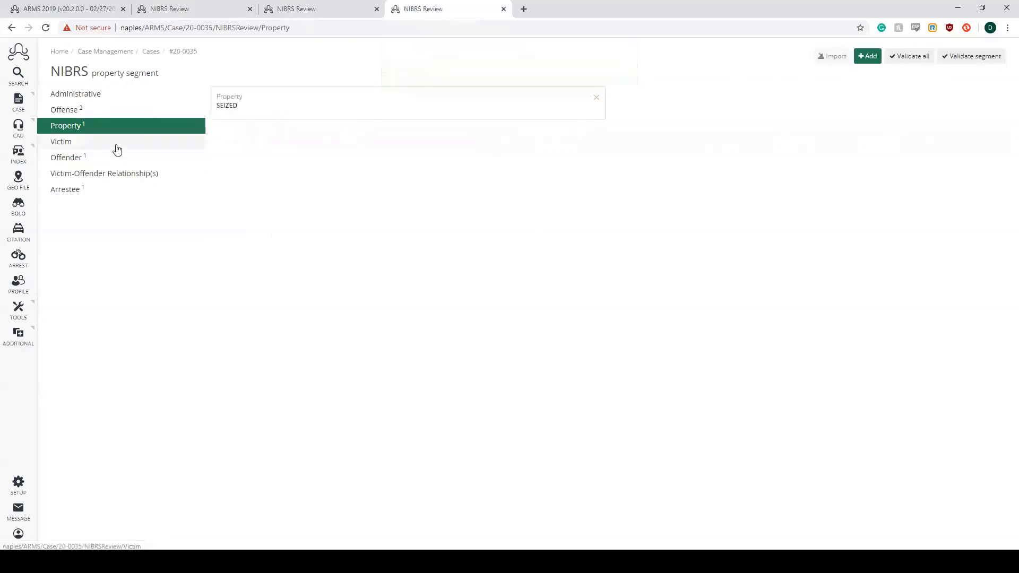
- Add a victim of type S — SOCIETY connected to UCR offense codes 35B and 35A, and save and close the record
left_click(117, 151)
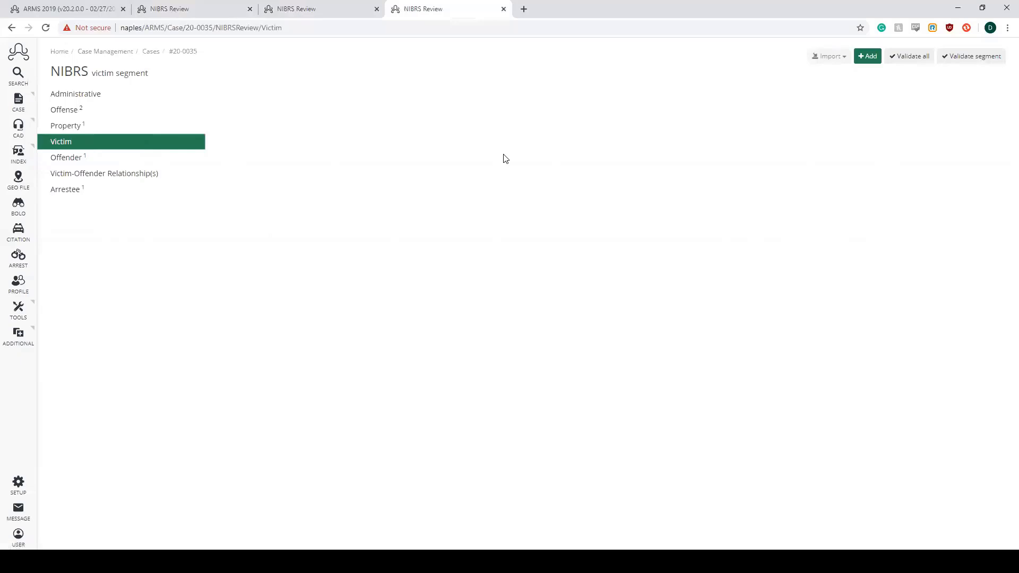
left_click(868, 56)
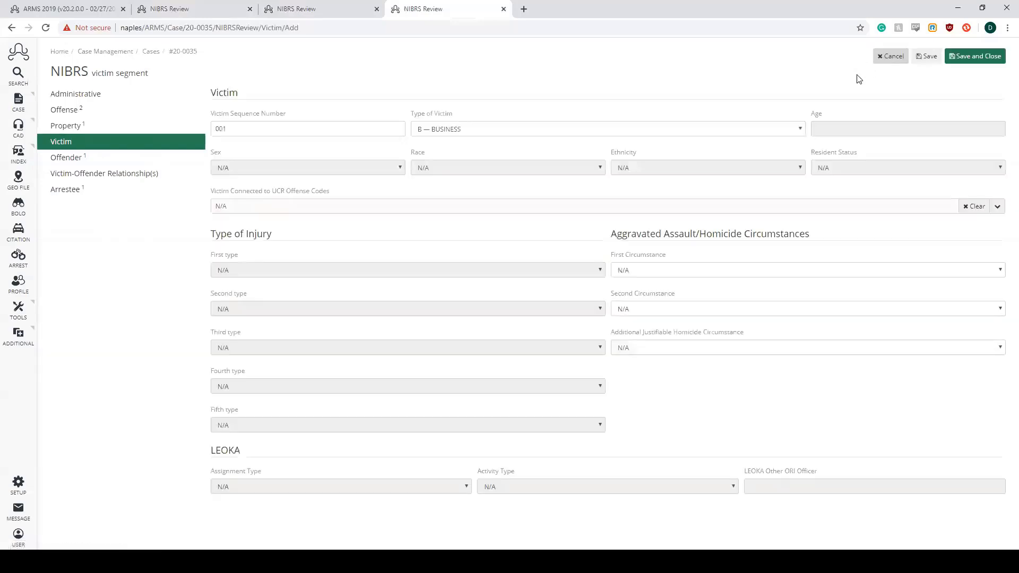
key("alt+Down")
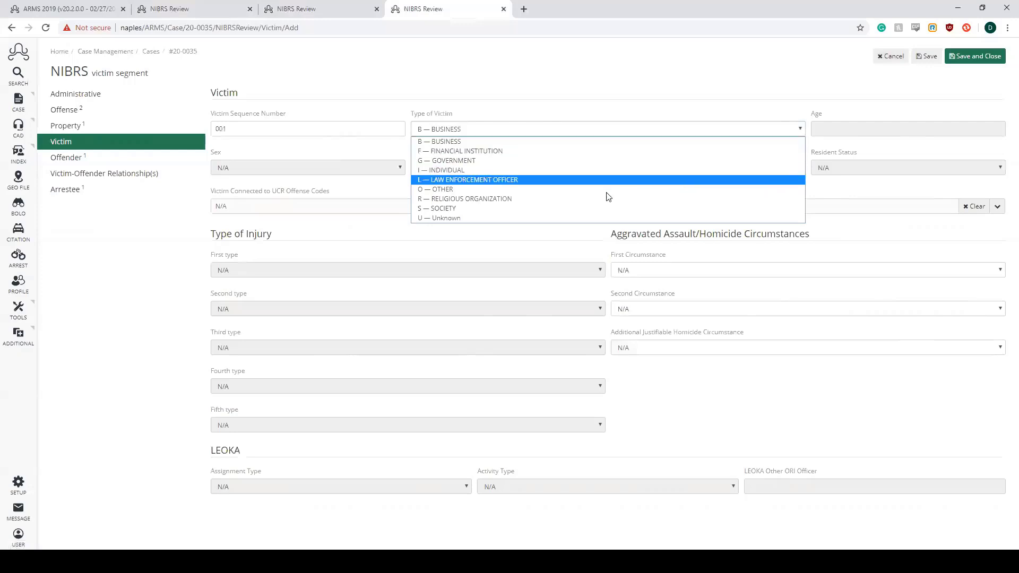
left_click(482, 209)
left_click(534, 206)
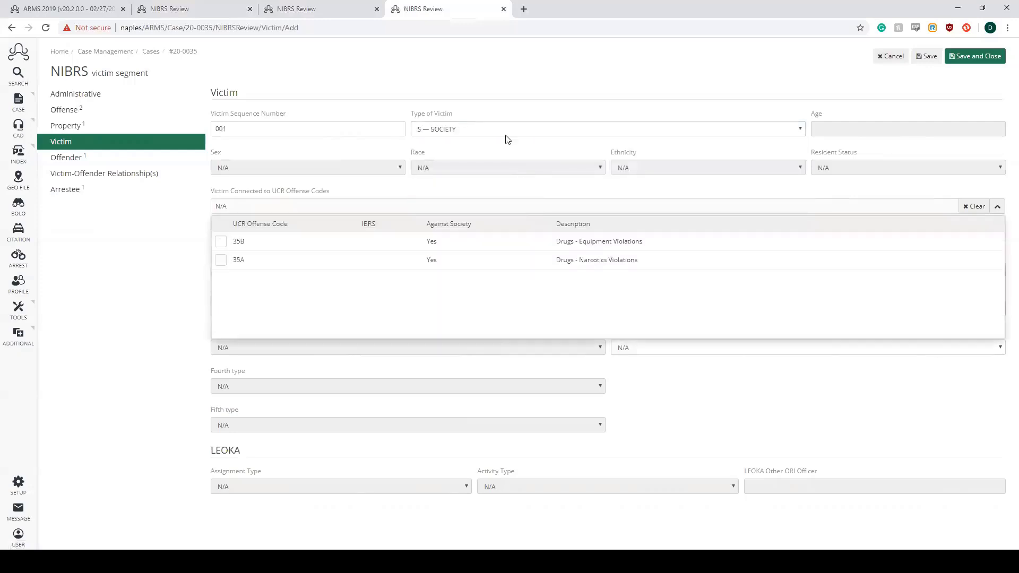
left_click(221, 241)
left_click(221, 260)
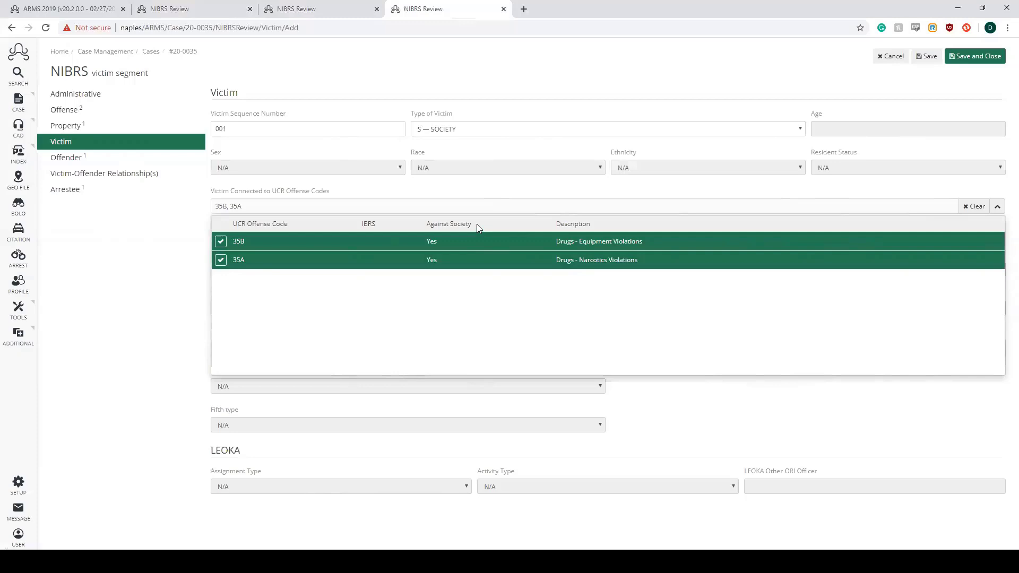
left_click(998, 206)
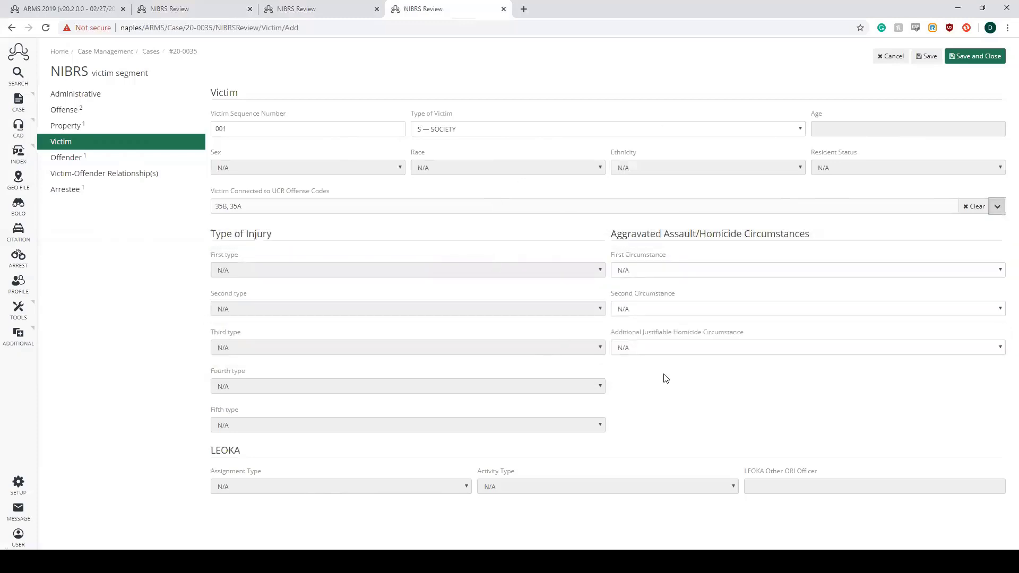
left_click(966, 63)
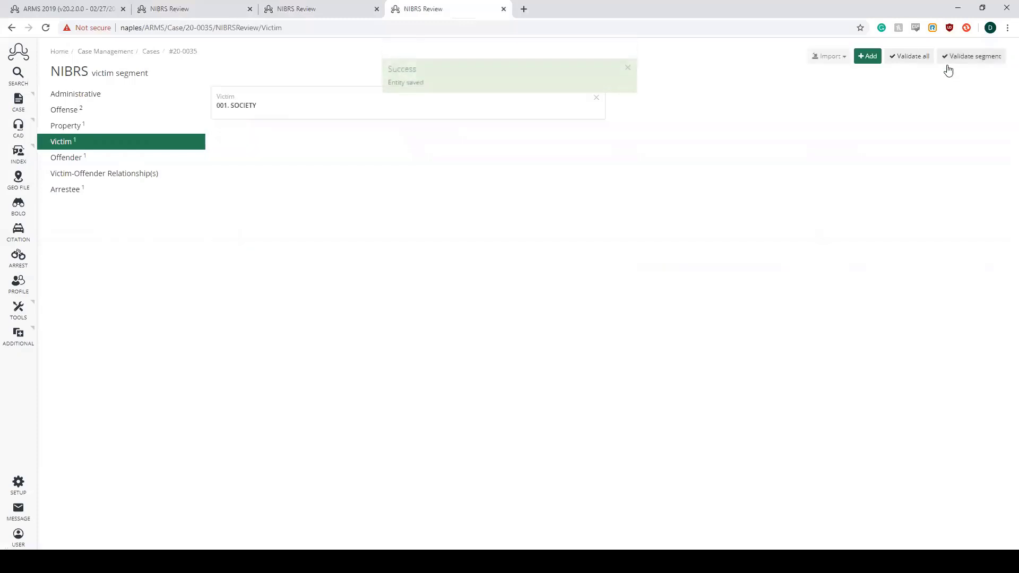
left_click(628, 73)
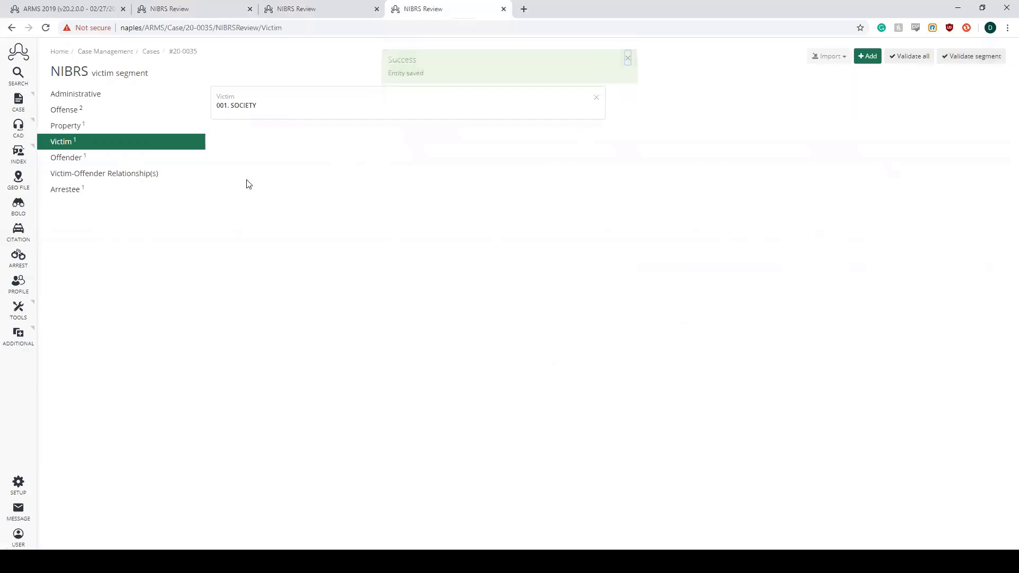
- Open the existing record in the offender segment, check its details, and save and close it
left_click(127, 159)
left_click(238, 108)
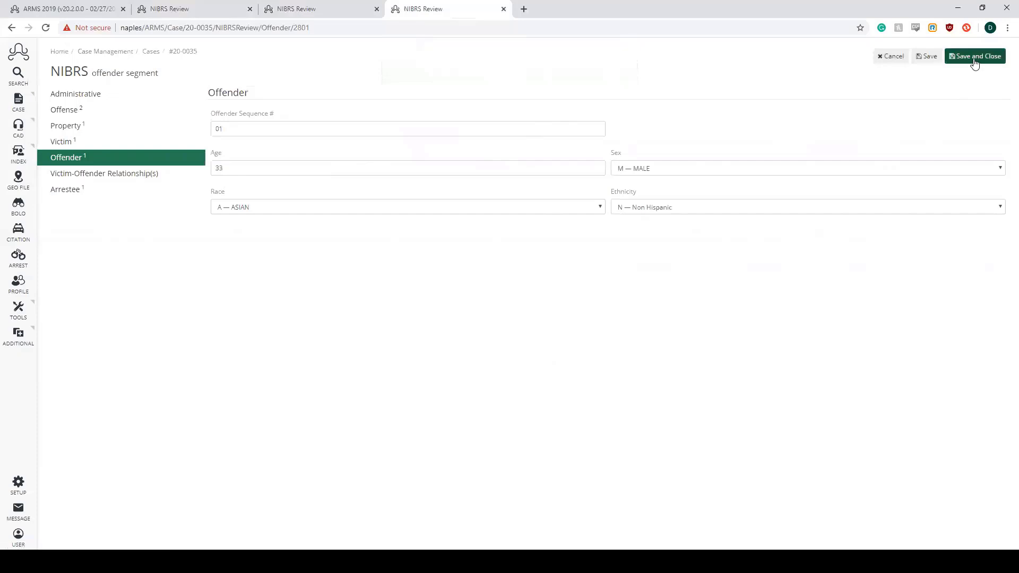
left_click(975, 58)
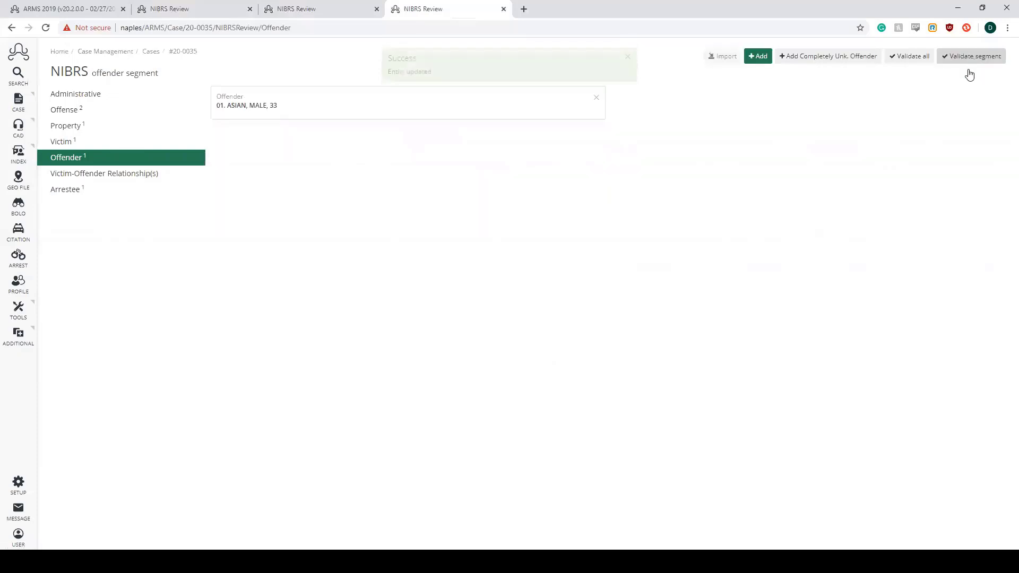
left_click(627, 76)
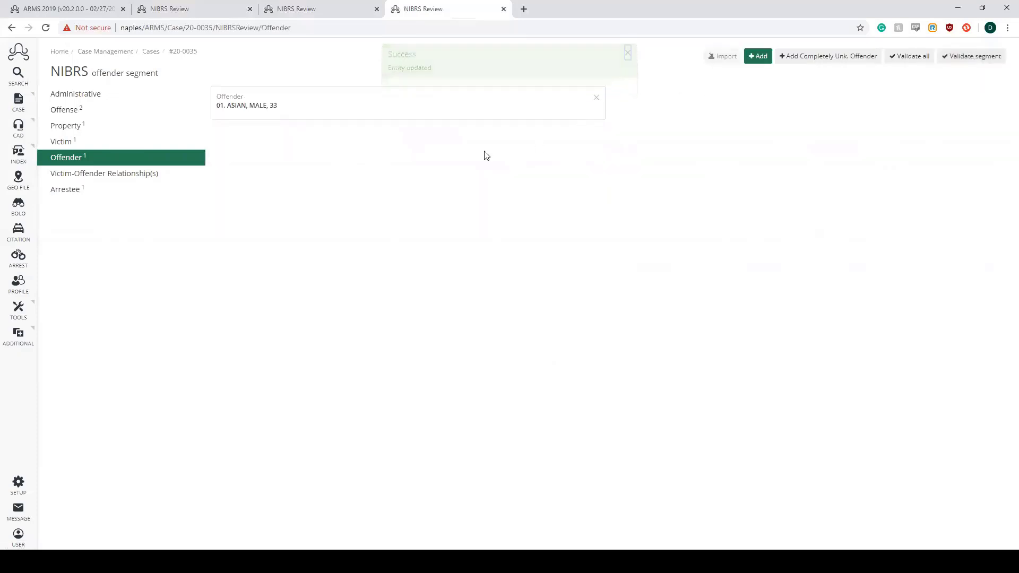
- Check the victim-offender relationships segment against the victim segment and try to add a relationship
left_click(123, 178)
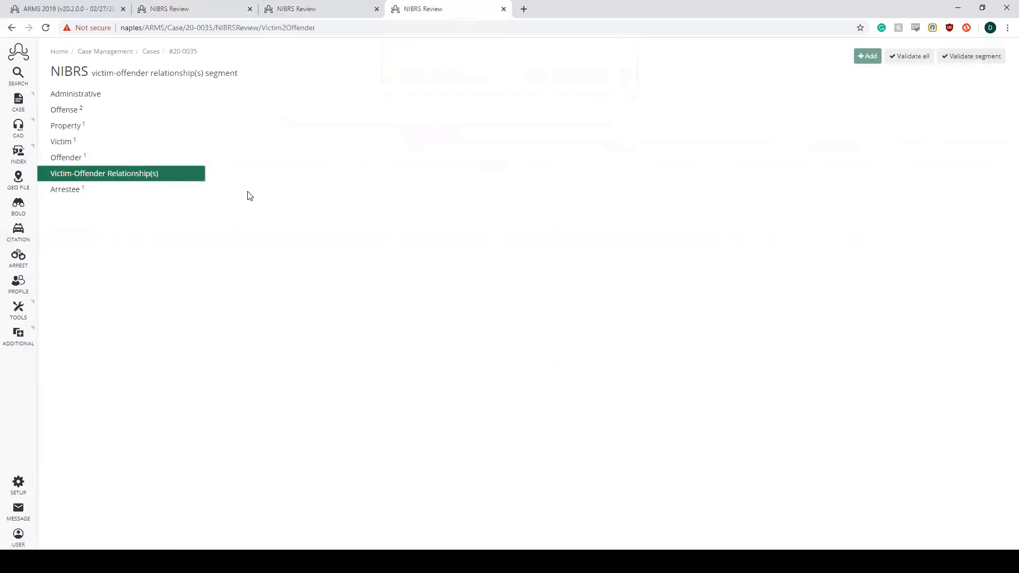
left_click(89, 145)
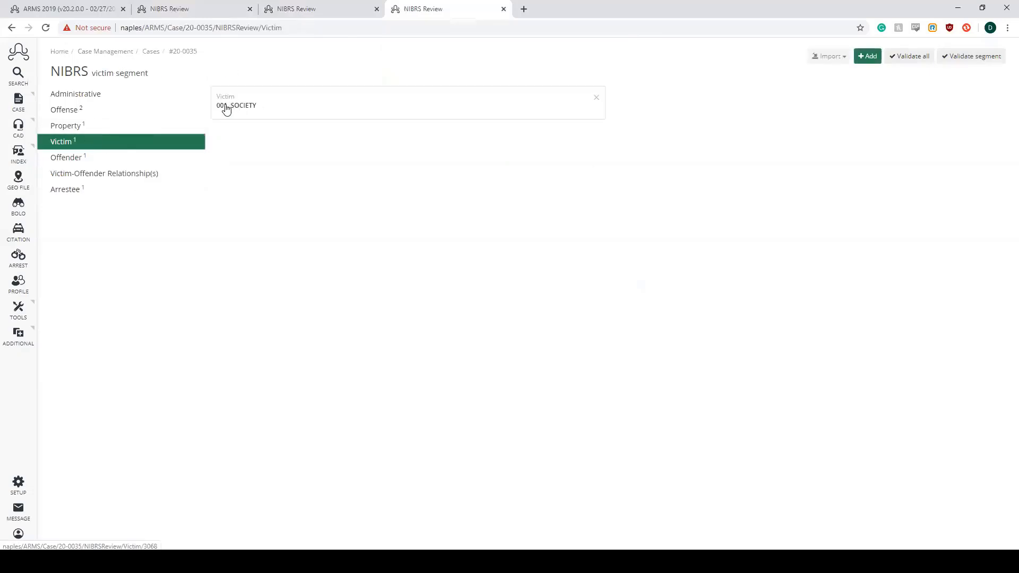
left_click(127, 175)
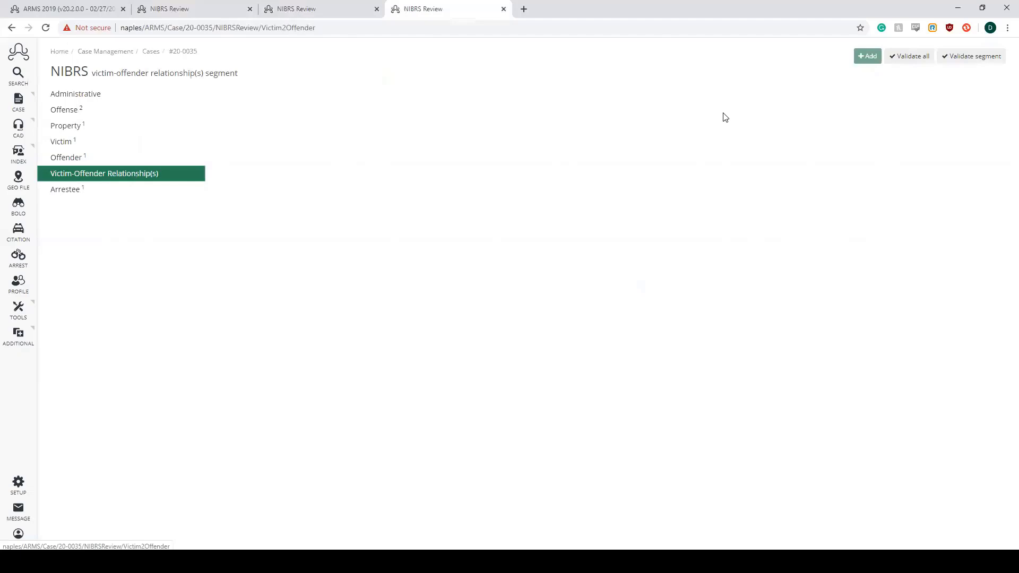
double_click(865, 56)
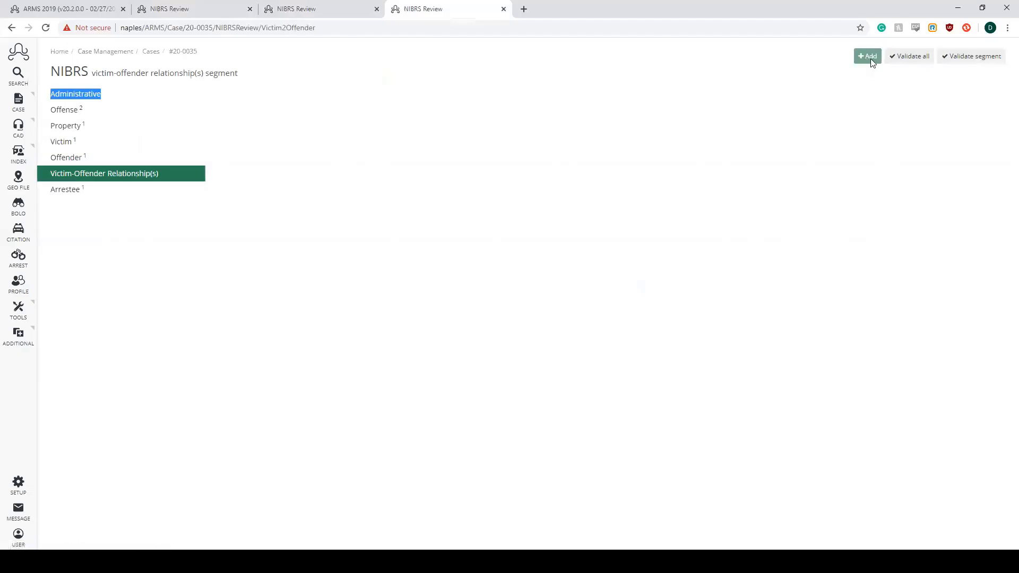
left_click(534, 152)
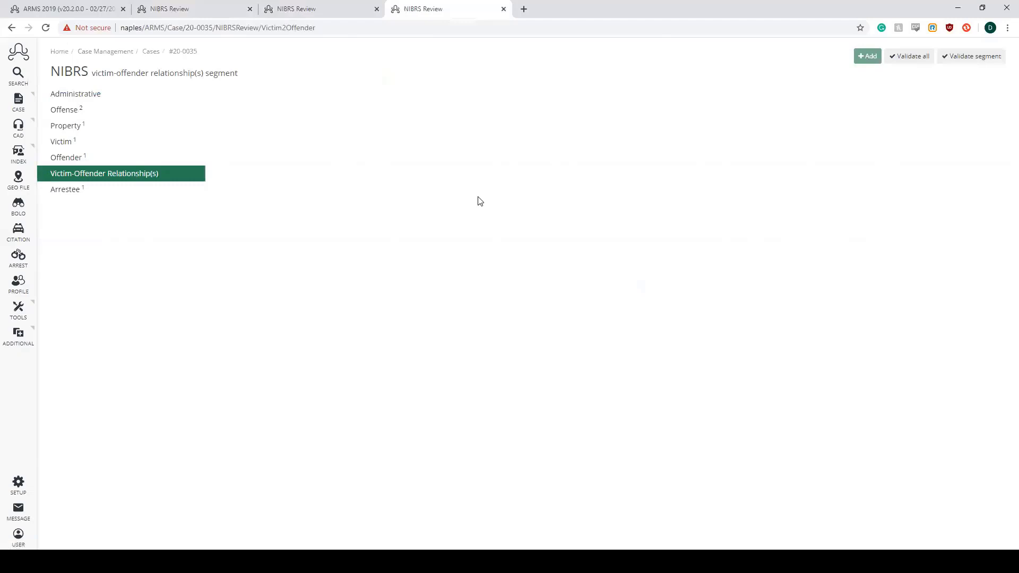
- Open the existing record in the arrestee segment, review its arrest details, and save and close it
left_click(123, 189)
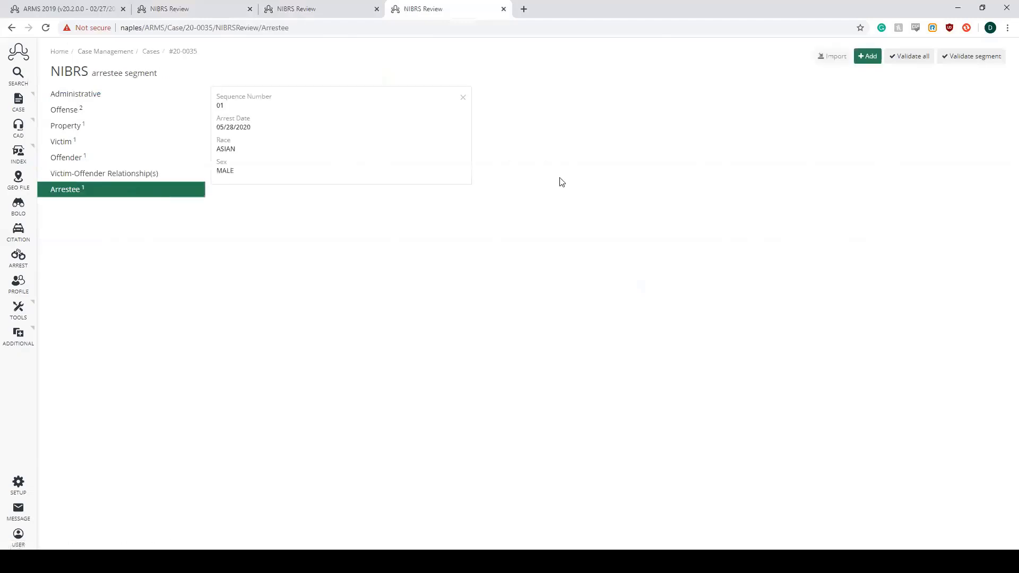
left_click(470, 171)
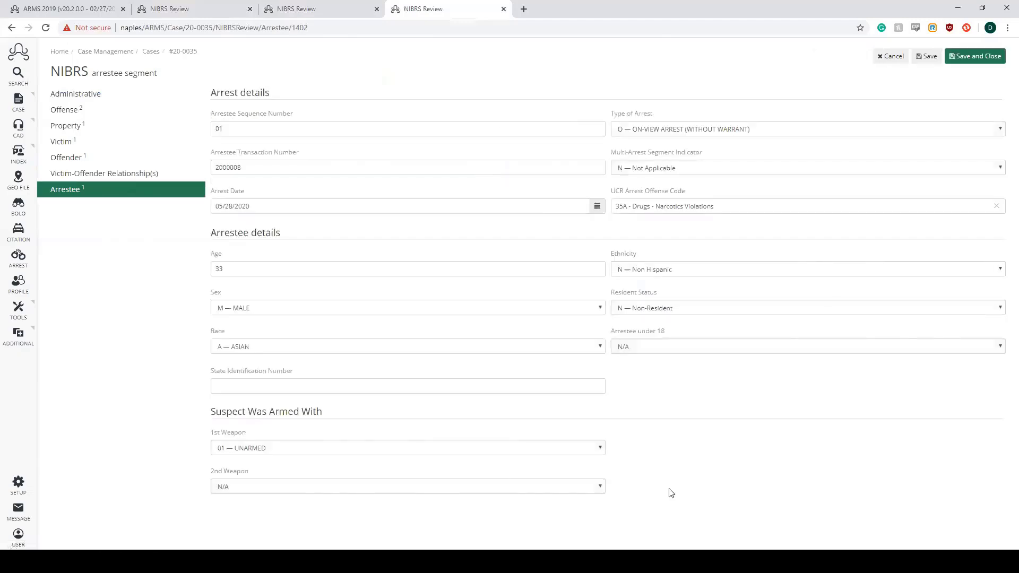
left_click(976, 57)
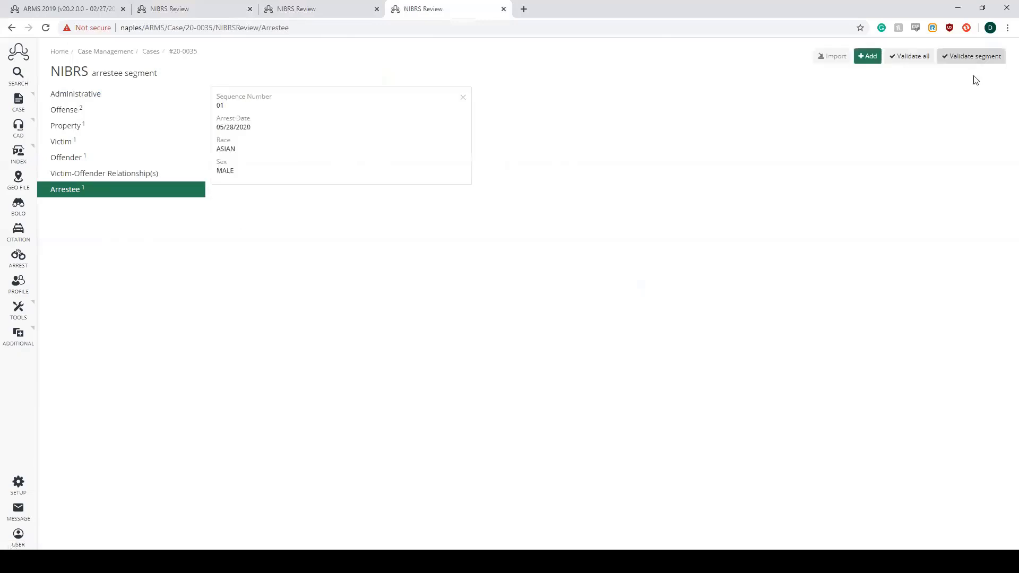
left_click(628, 75)
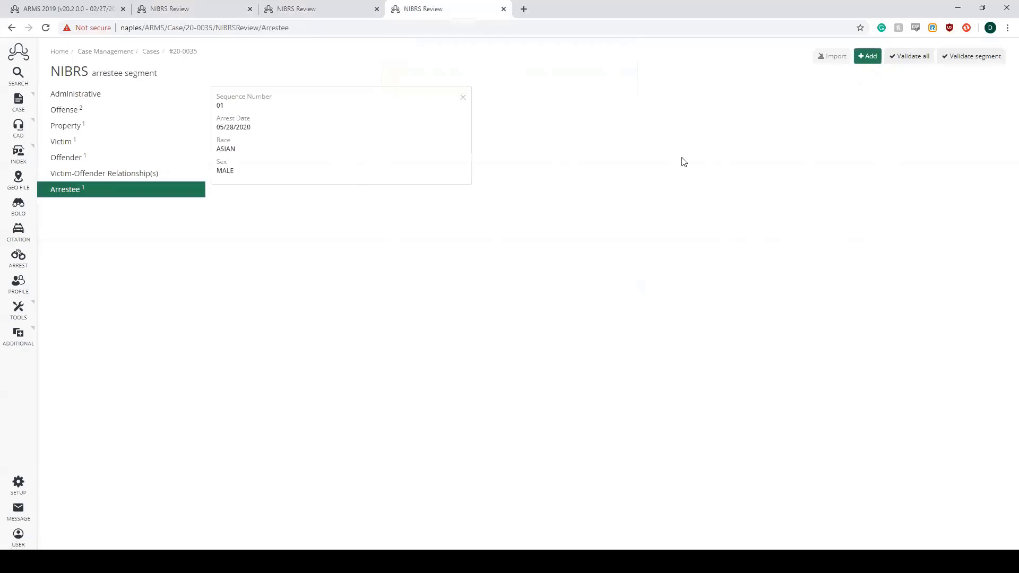
- Validate all NIBRS segments of Case #20-0035 and dismiss the validation message
left_click(905, 56)
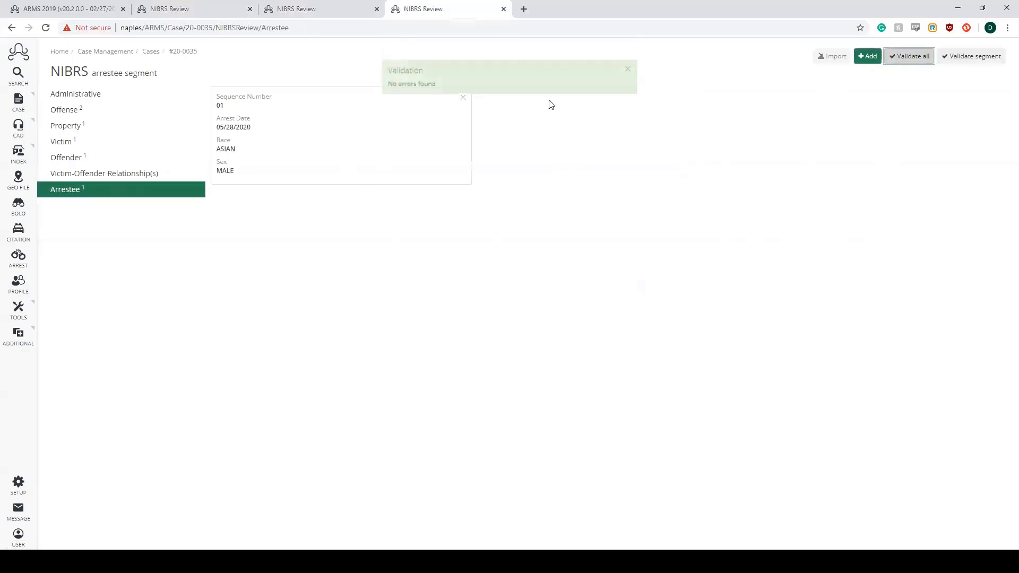
left_click_drag(480, 98, 469, 78)
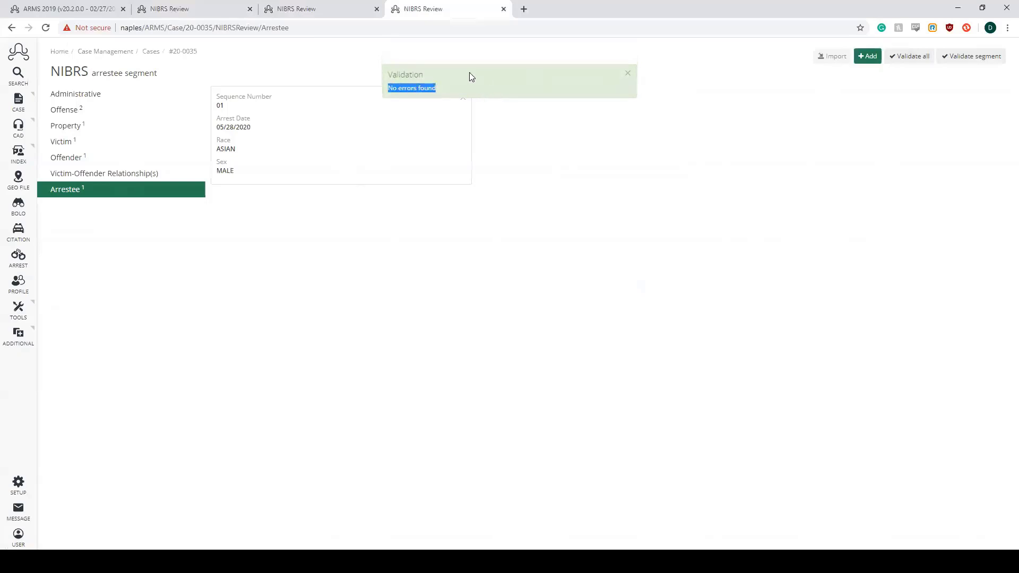
left_click(628, 74)
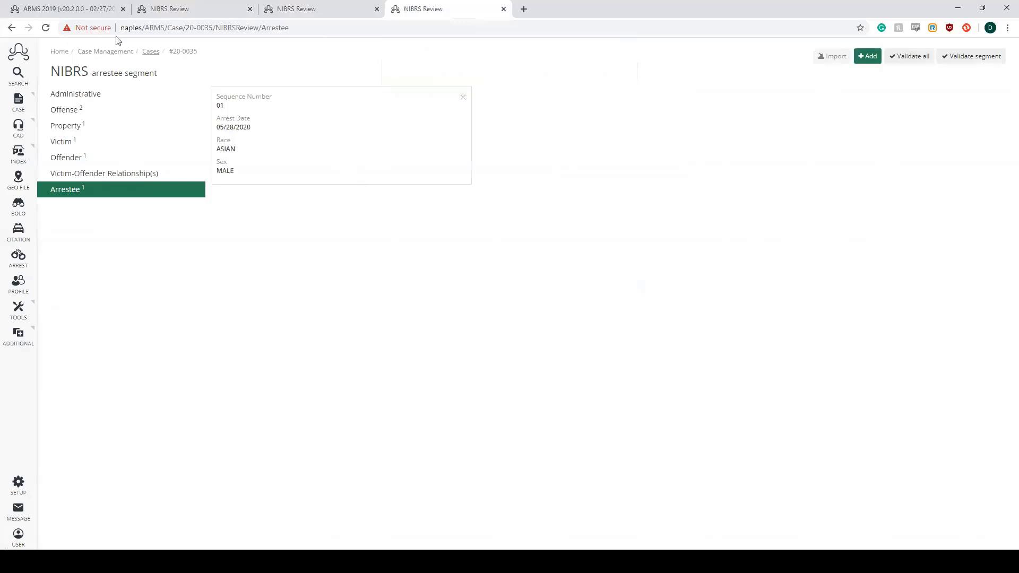
- Return to the ARMS home dashboard and open the WIBRS Data Extract page of Case Management
left_click(69, 11)
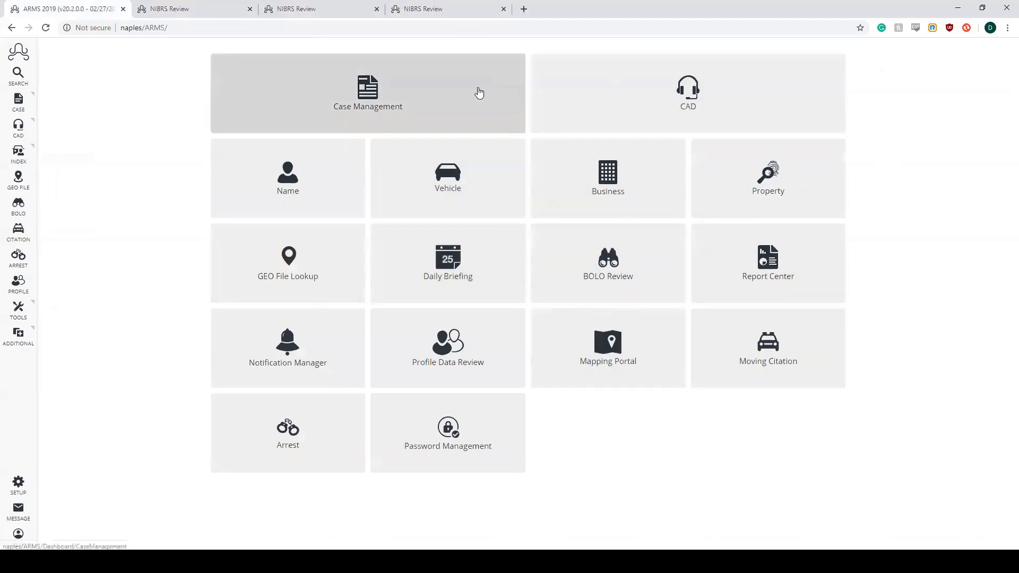
left_click(479, 93)
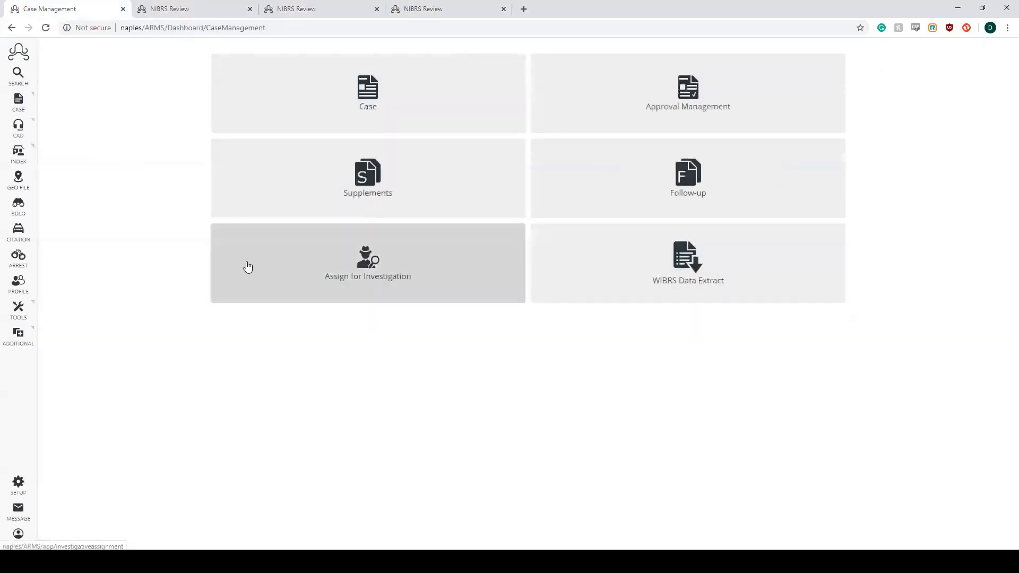
mouse_move(20, 102)
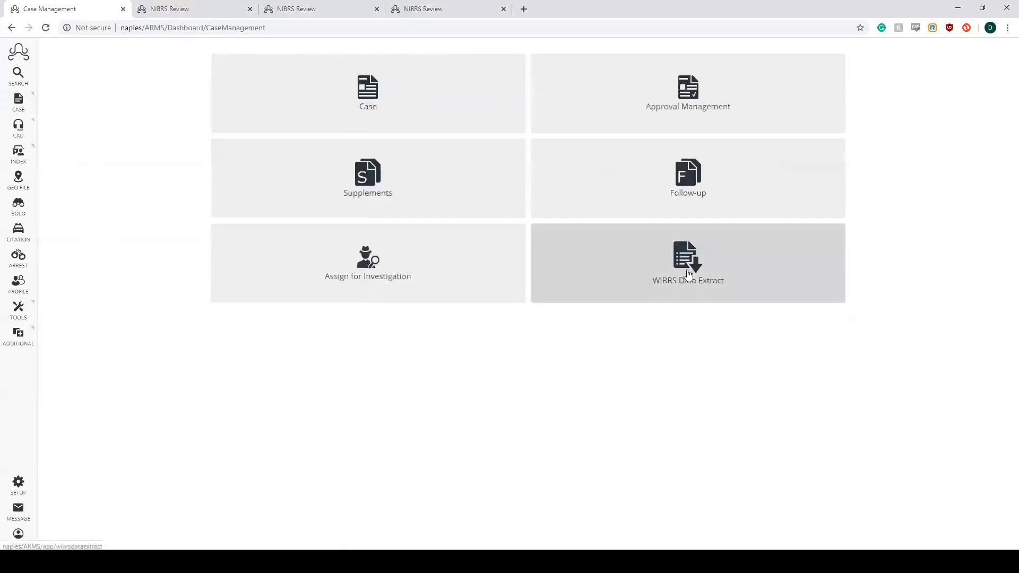
left_click(725, 281)
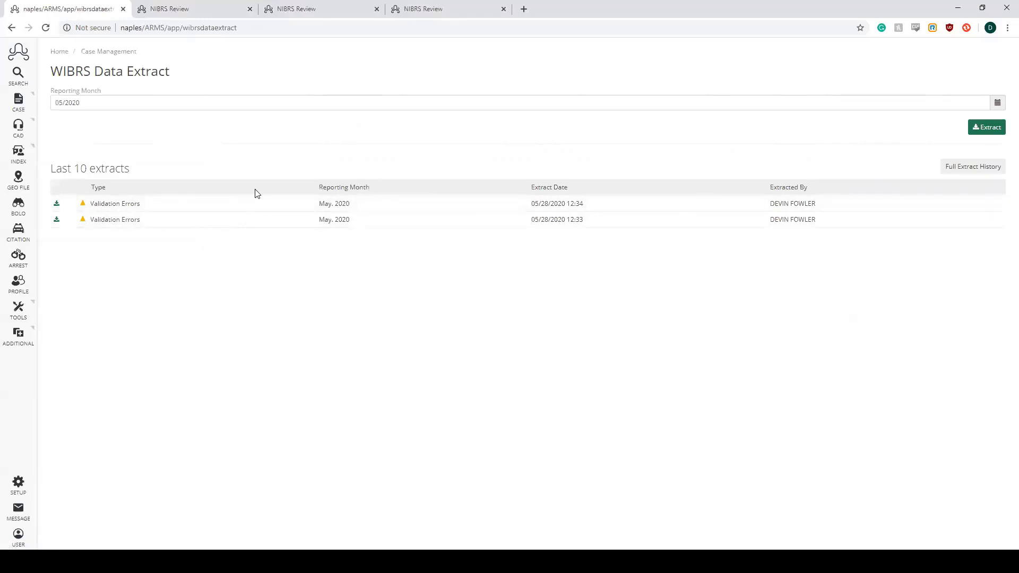
- Delete the victim-offender relationship from the NIBRS review of Case #20-0033 and validate all of its segments
left_click(193, 11)
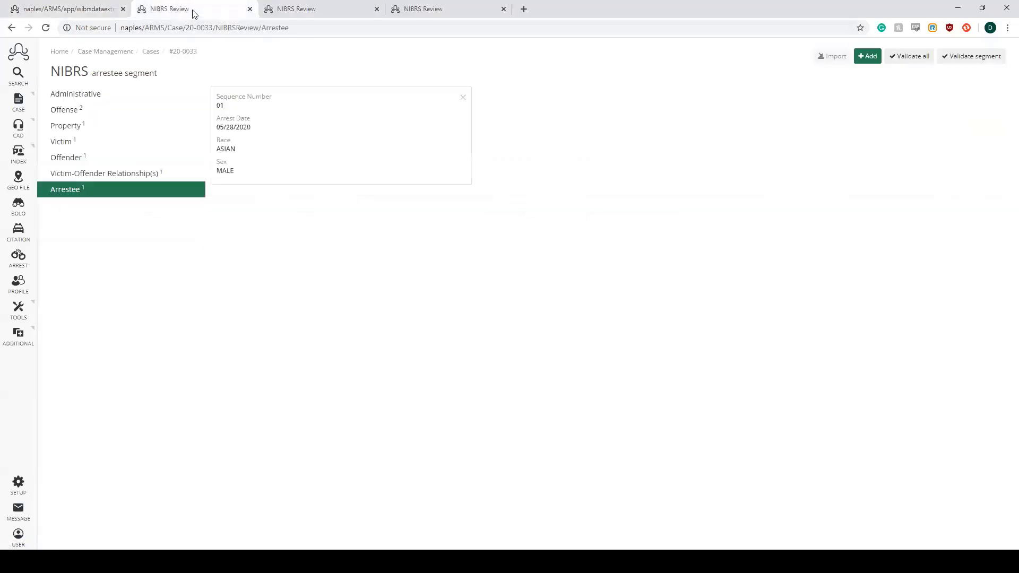
left_click(142, 173)
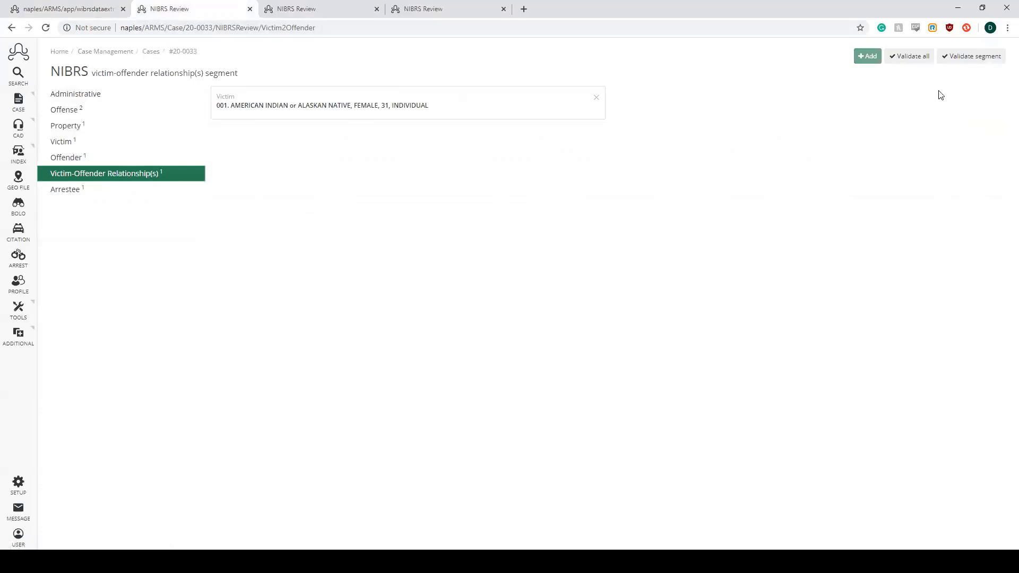
left_click(599, 99)
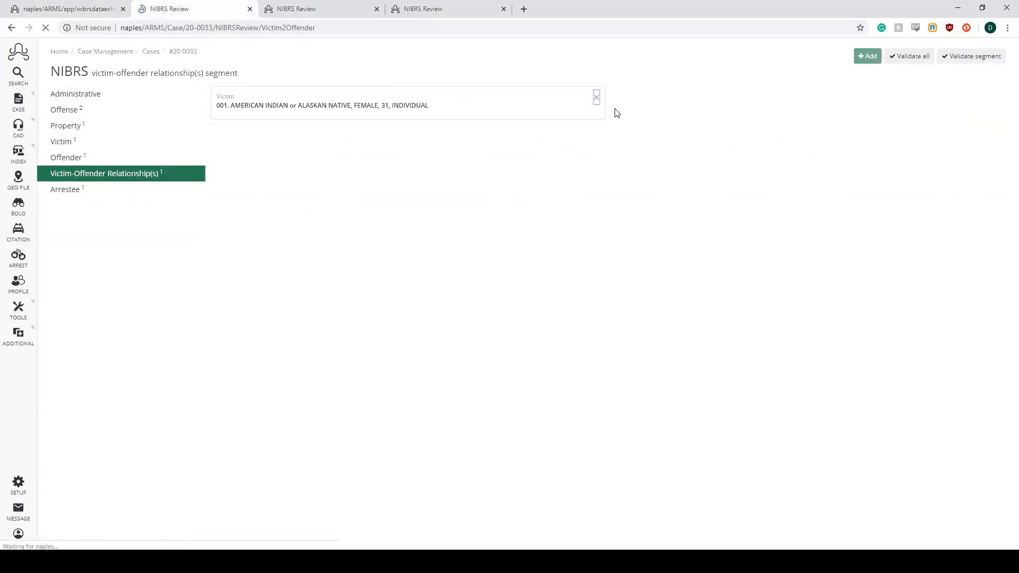
left_click(912, 58)
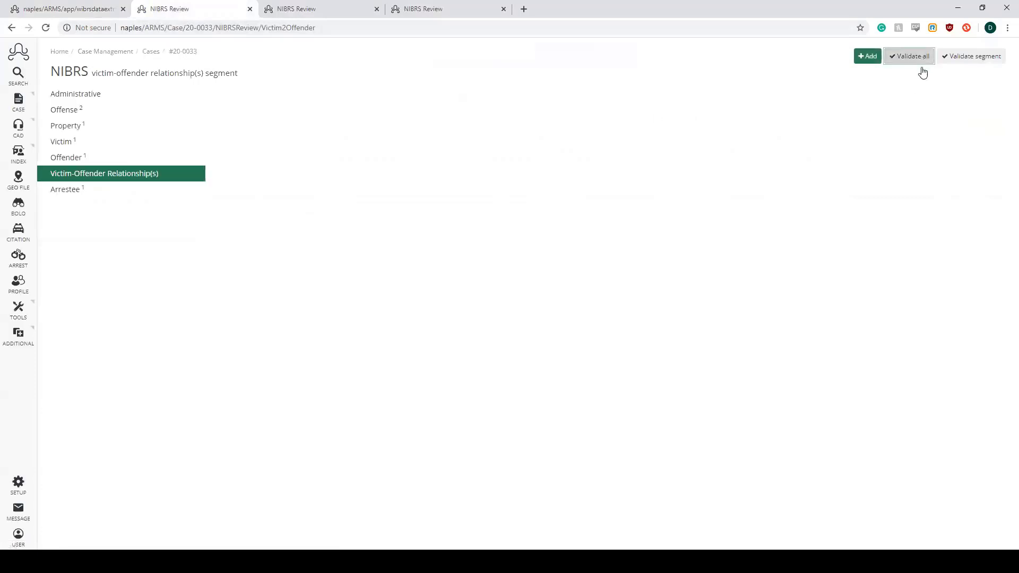
left_click_drag(525, 108, 479, 97)
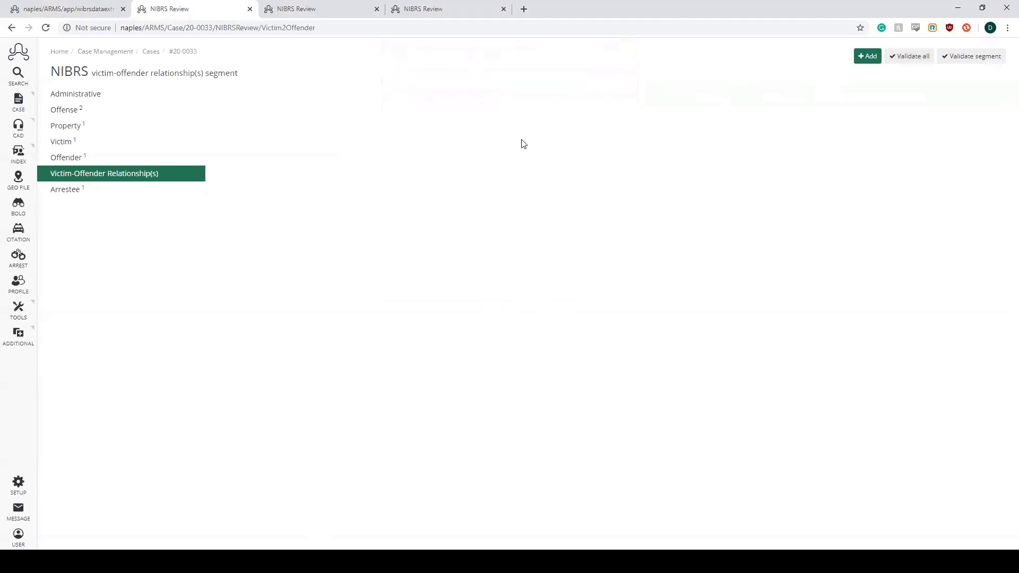
- Run the WIBRS data extract for reporting month 05/2020 and dismiss the resulting message
left_click(63, 9)
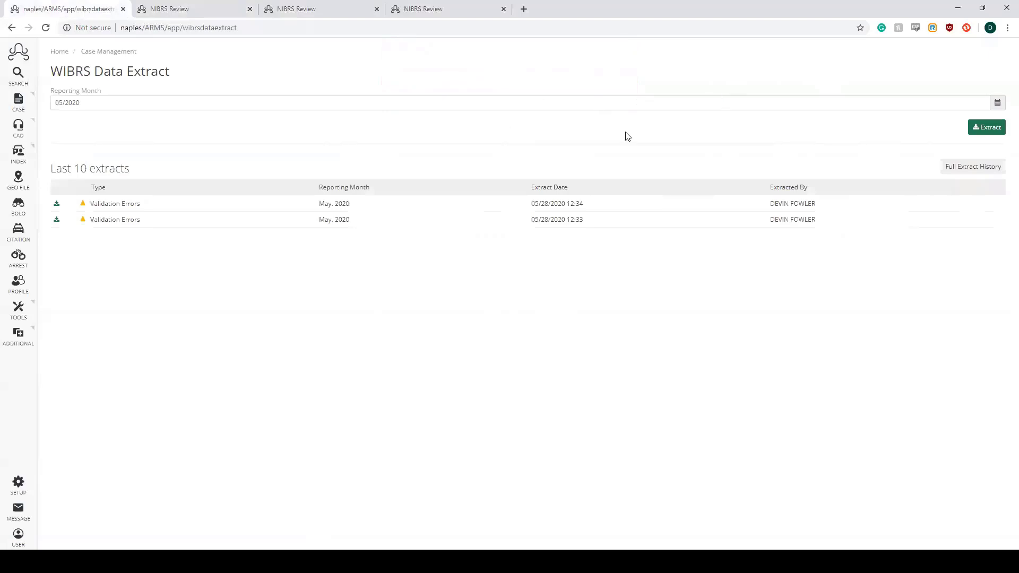
left_click(988, 130)
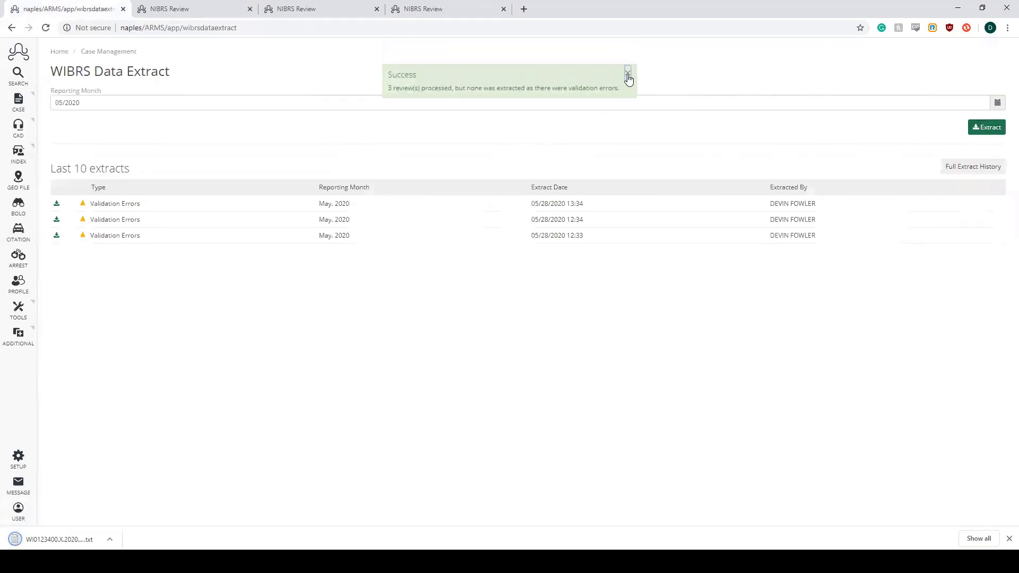
left_click(628, 75)
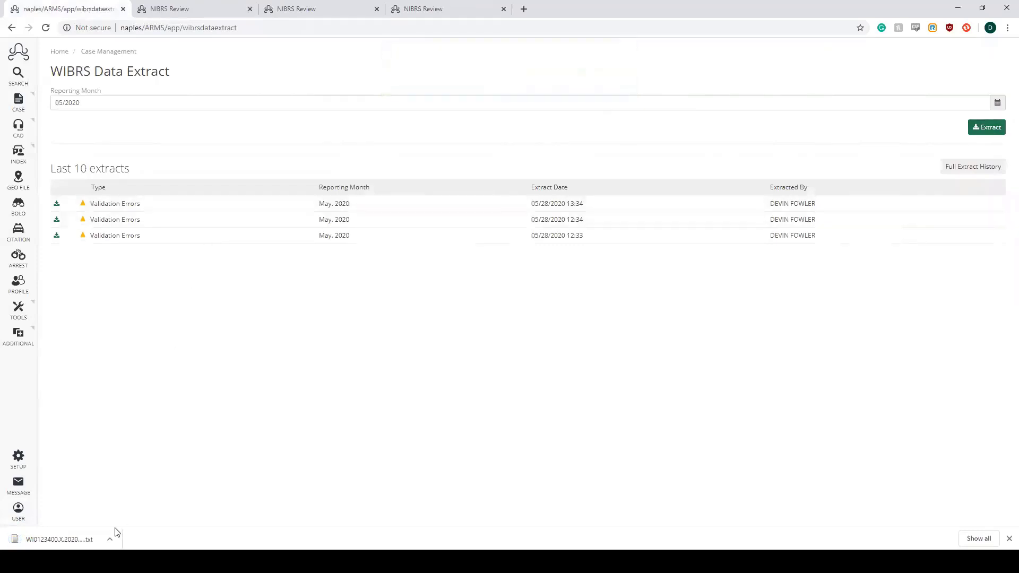
- Open the downloaded validation errors file, read the full error line, highlight the case number it refers to, and close the file
left_click(87, 542)
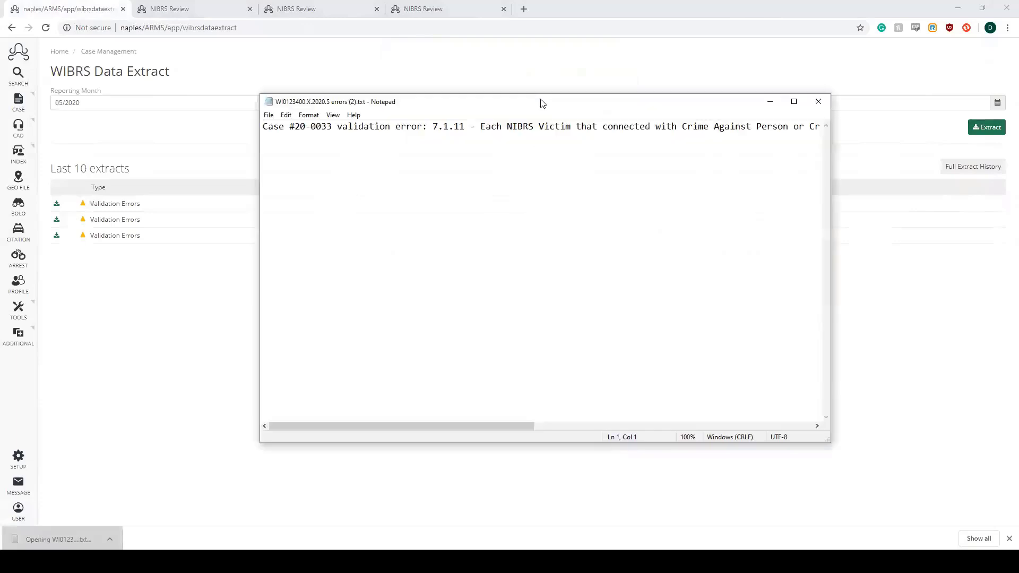
left_click_drag(502, 426, 763, 428)
left_click_drag(554, 126, 705, 126)
left_click_drag(691, 428, 493, 411)
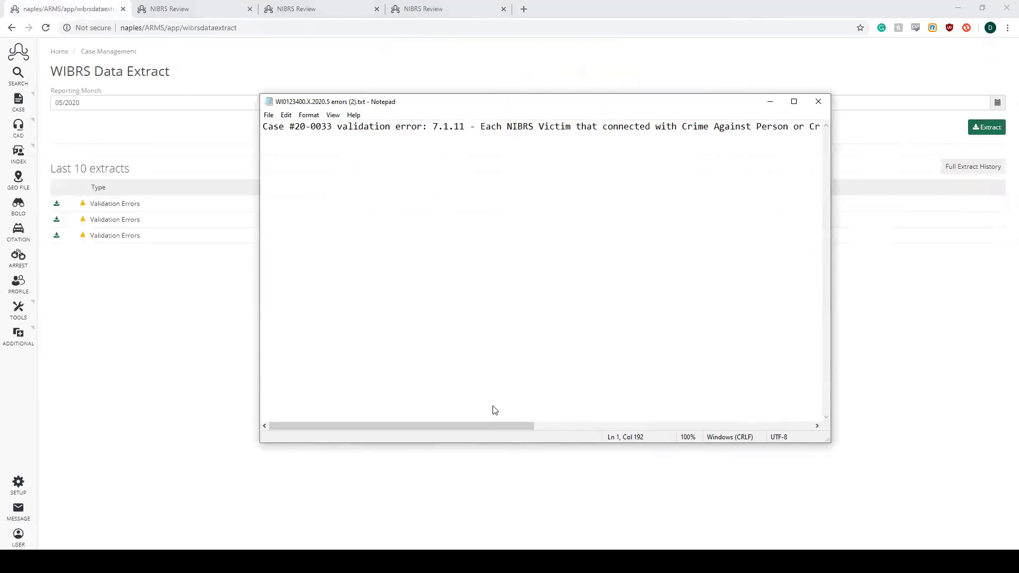
key("Home")
key("shift+Right")
key("shift+Right")
key("shift+Right")
key("shift+Right")
key("shift+Right")
key("shift+Right")
key("shift+Right")
key("shift+Right")
key("shift+Right")
key("shift+Right")
key("shift+Right")
key("shift+Right")
key("shift+Right")
key("shift+Right")
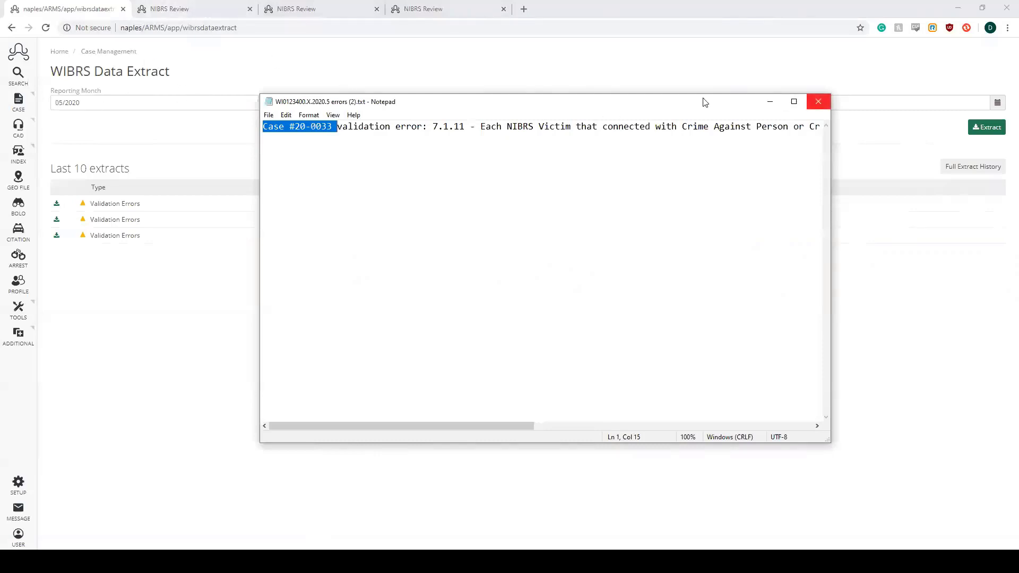
left_click(818, 101)
- Add the victim-offender relationship VICTIM WAS ACQUAINTANCE to the NIBRS review of Case #20-0033, save it and validate all segments
left_click(181, 9)
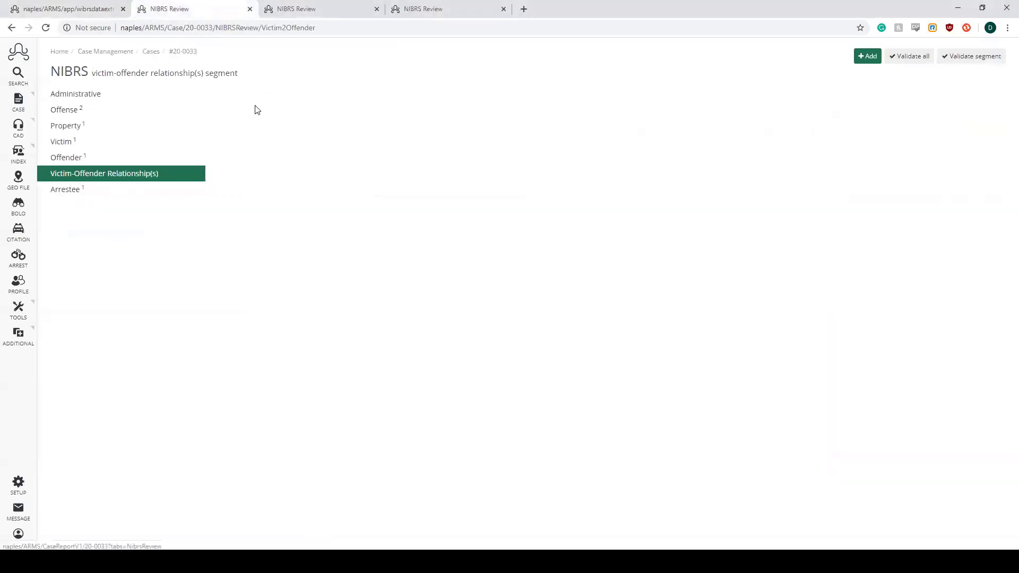
left_click(866, 57)
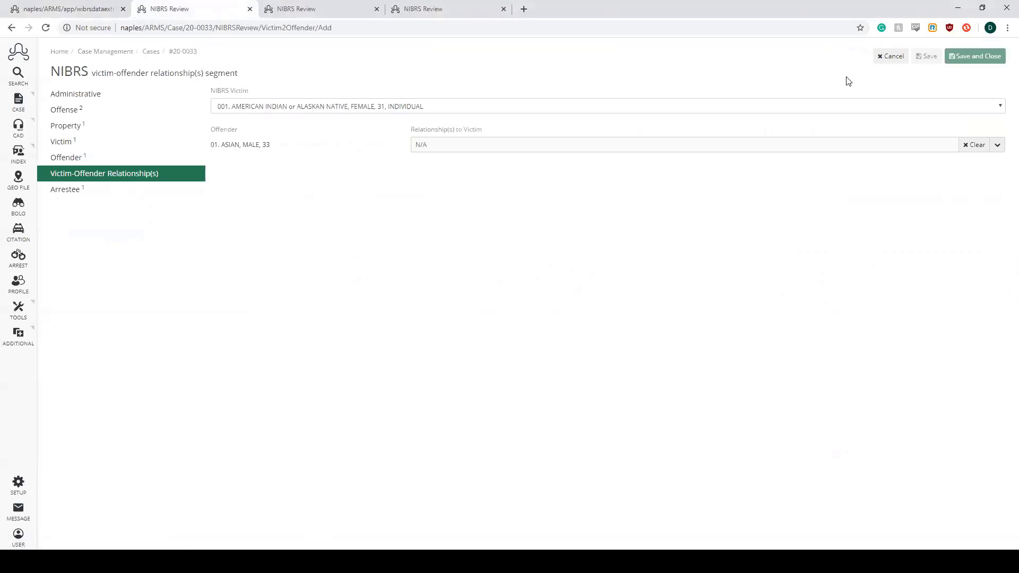
left_click(769, 145)
left_click(610, 275)
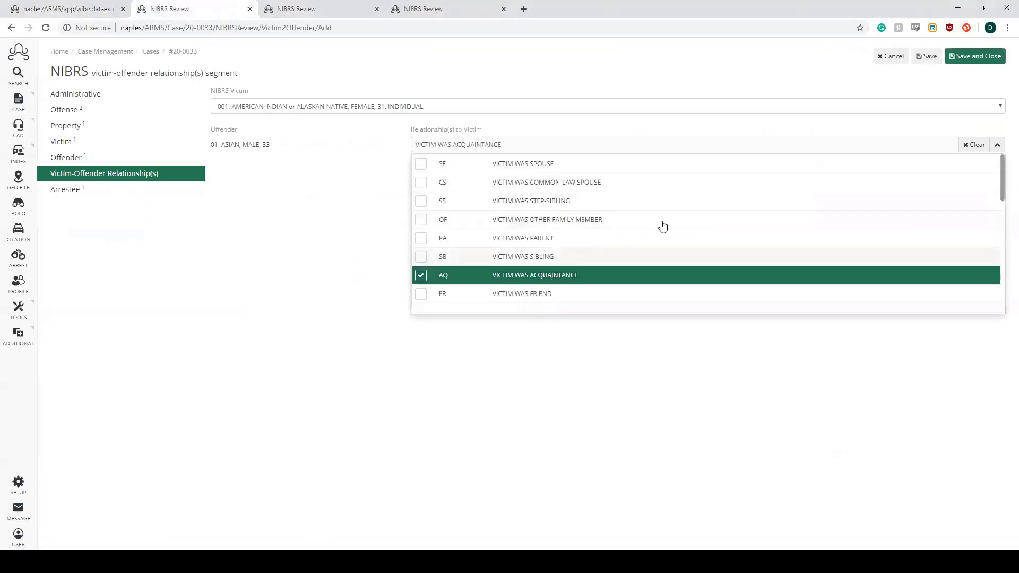
left_click(998, 149)
left_click(974, 58)
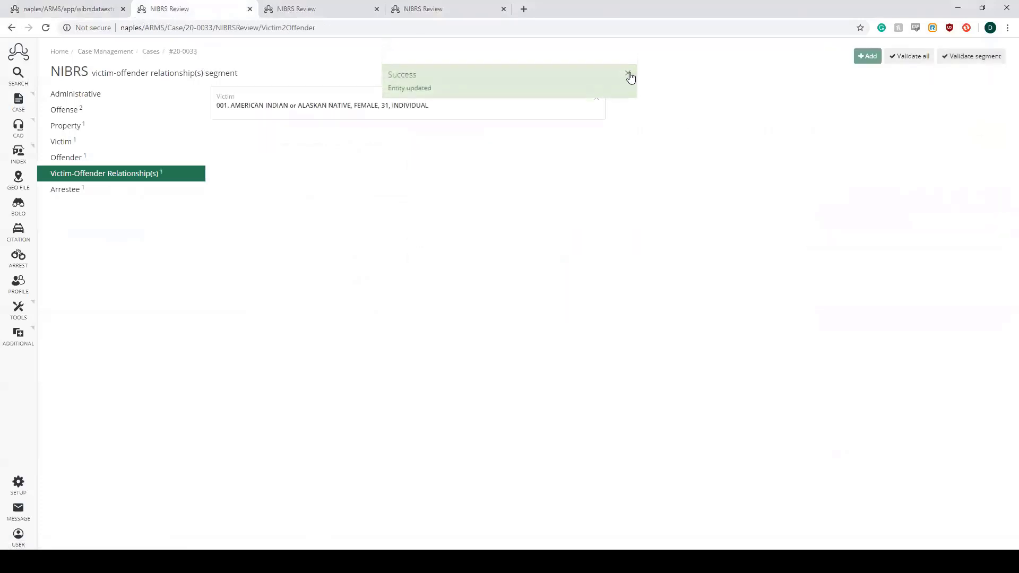
left_click(629, 74)
left_click(909, 56)
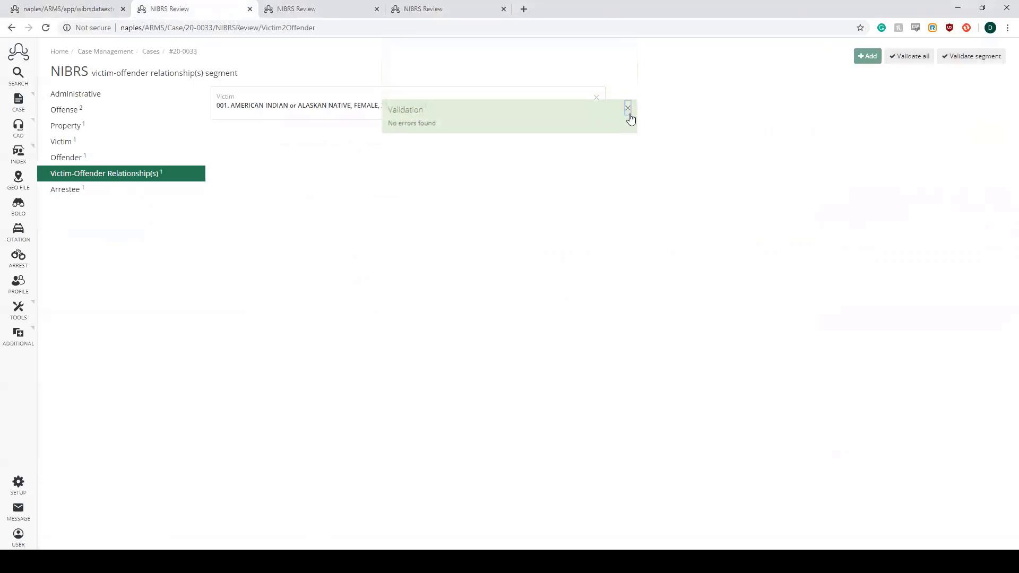
left_click(628, 108)
- Rerun the WIBRS data extract for reporting month 05/2020 and highlight the resulting message
left_click(82, 13)
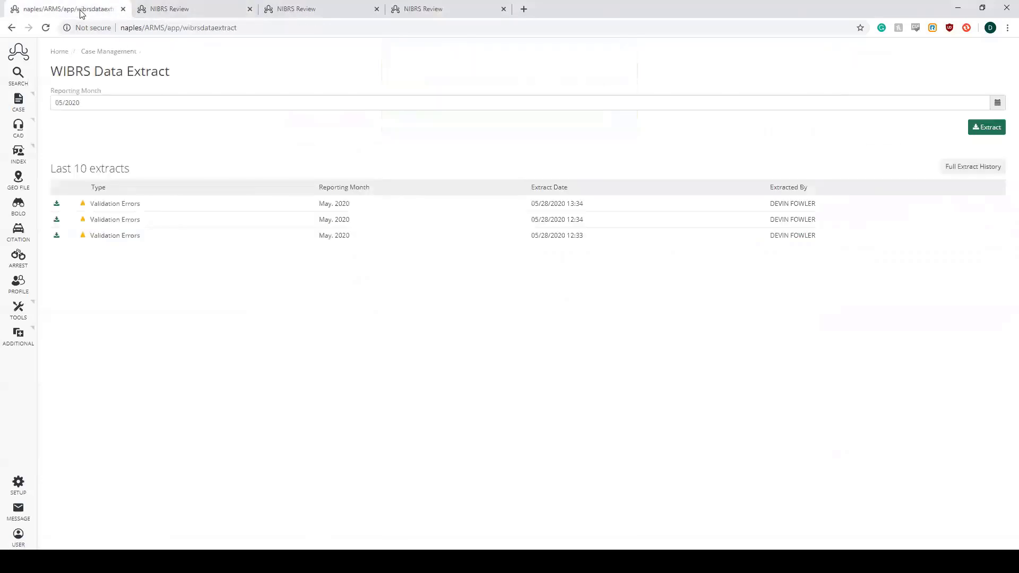
left_click(989, 131)
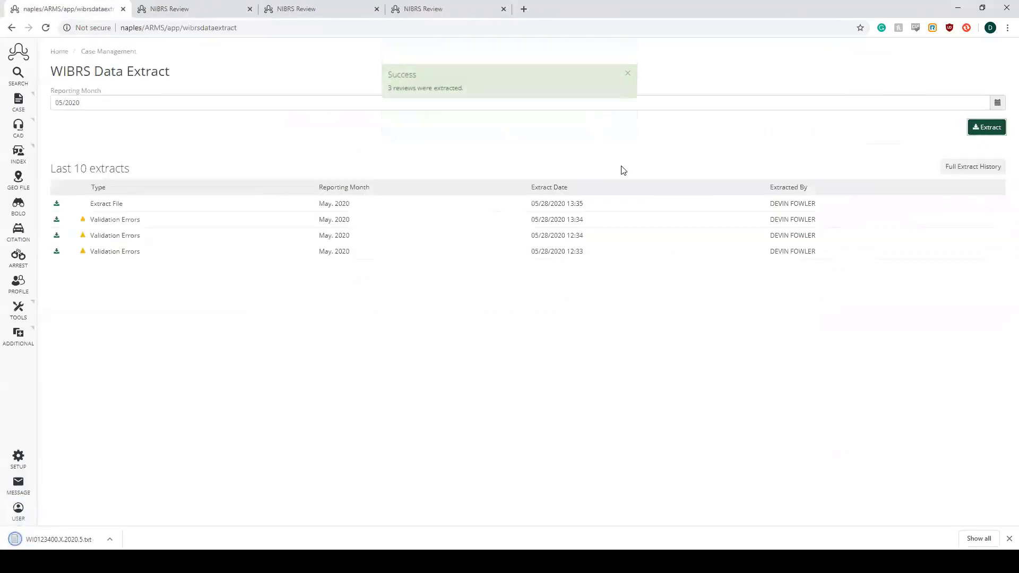
left_click_drag(464, 89, 385, 77)
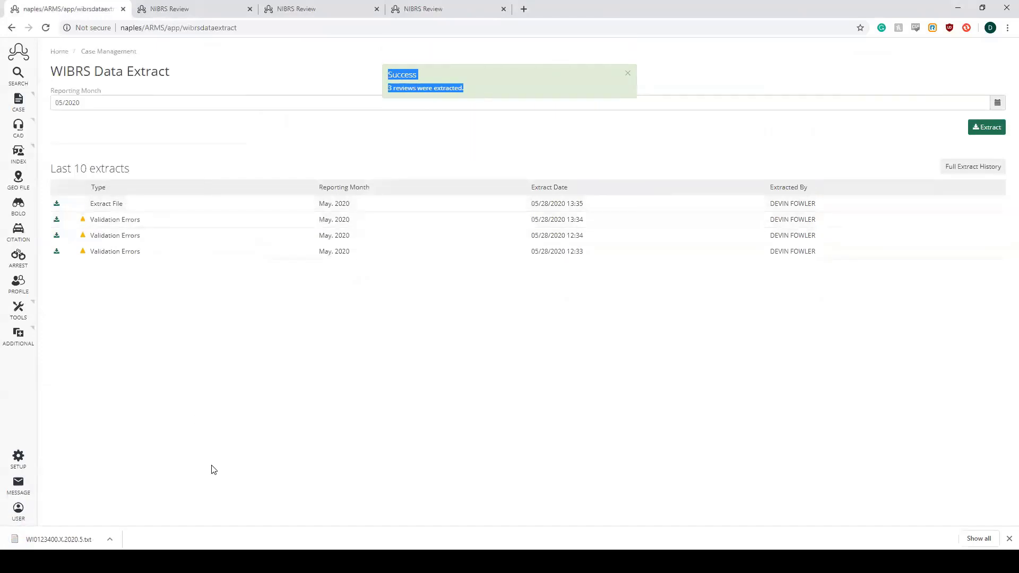
- Open the downloaded extract file WI0123400.X.2020.5.txt, examine the segment lines of Case #20-0033, and close the file
left_click(97, 540)
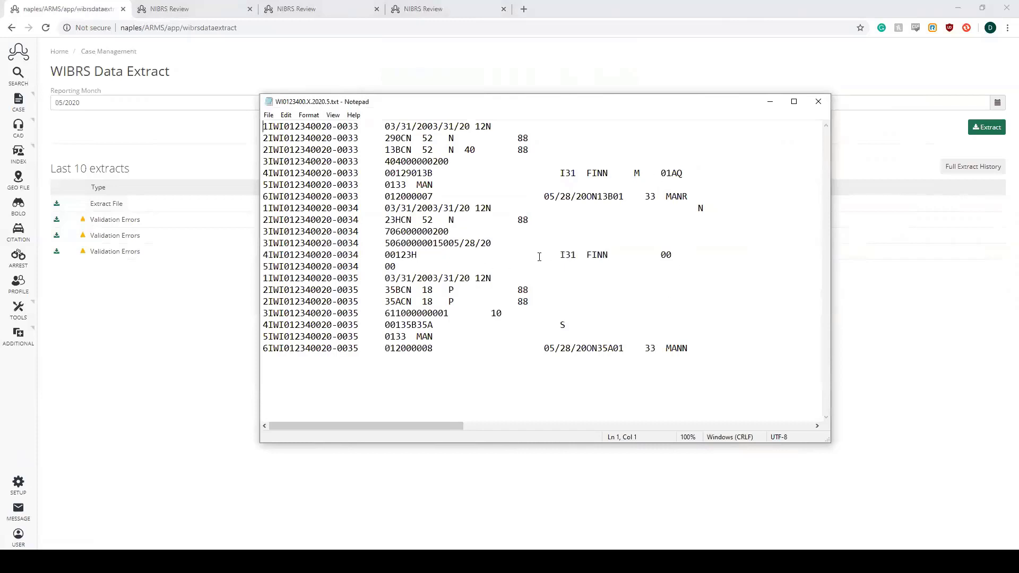
left_click_drag(359, 196, 348, 126)
left_click(354, 162)
key("Up")
key("Up")
key("Up")
key("Up")
key("Down")
key("Down")
key("Down")
key("Down")
key("Down")
left_click(818, 101)
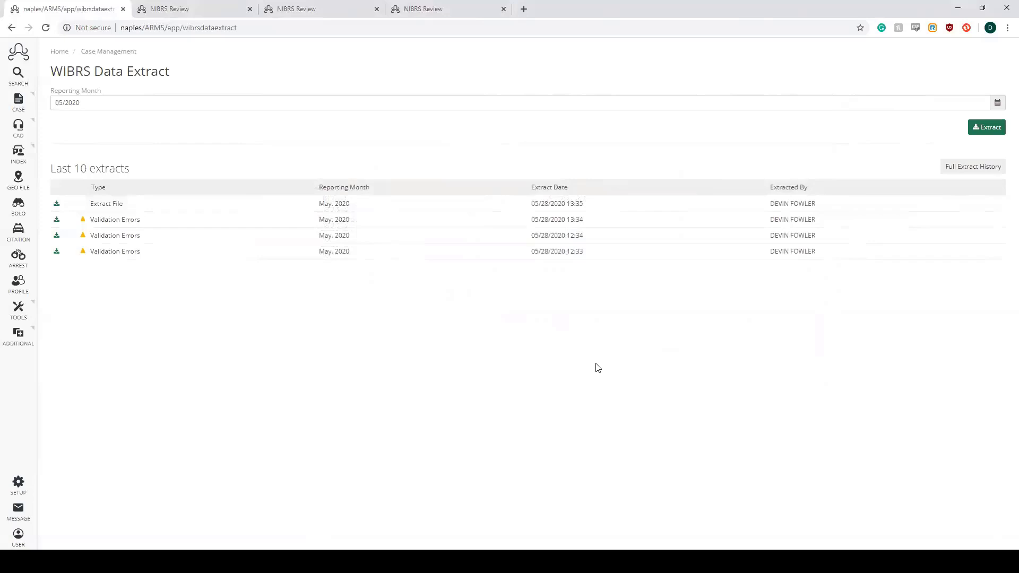
mouse_move(273, 561)
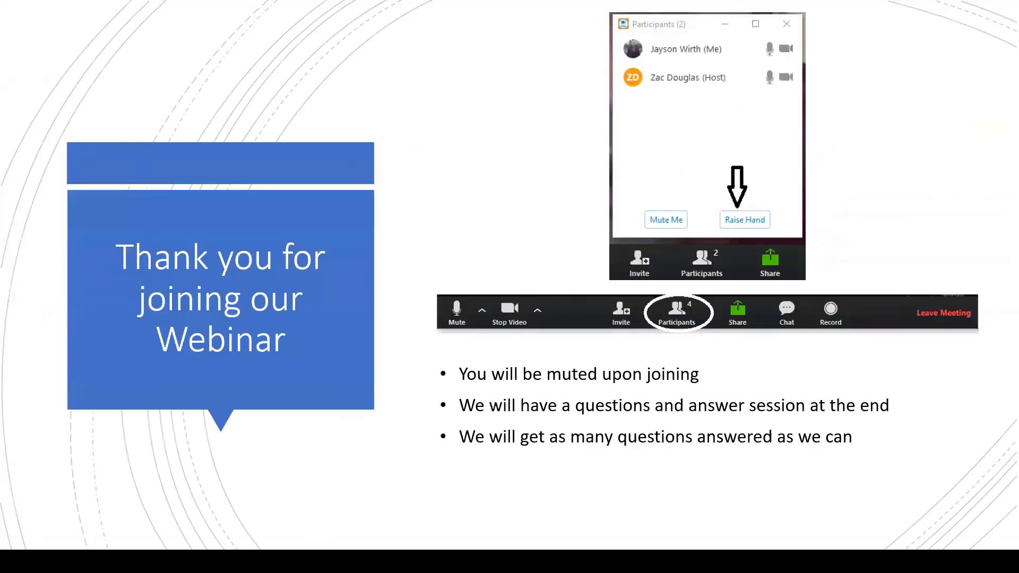
key("Right")
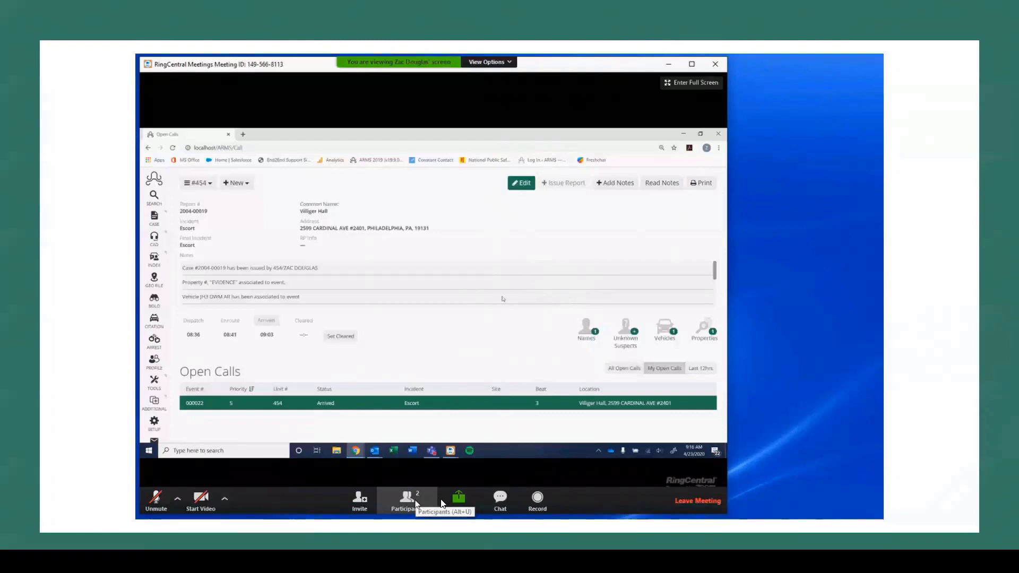
left_click(406, 500)
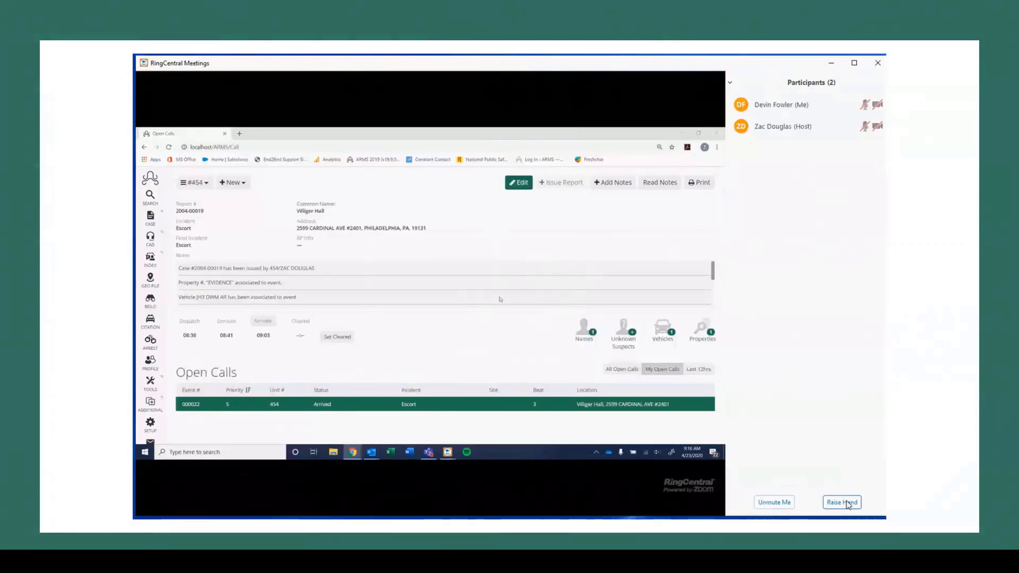
left_click(848, 505)
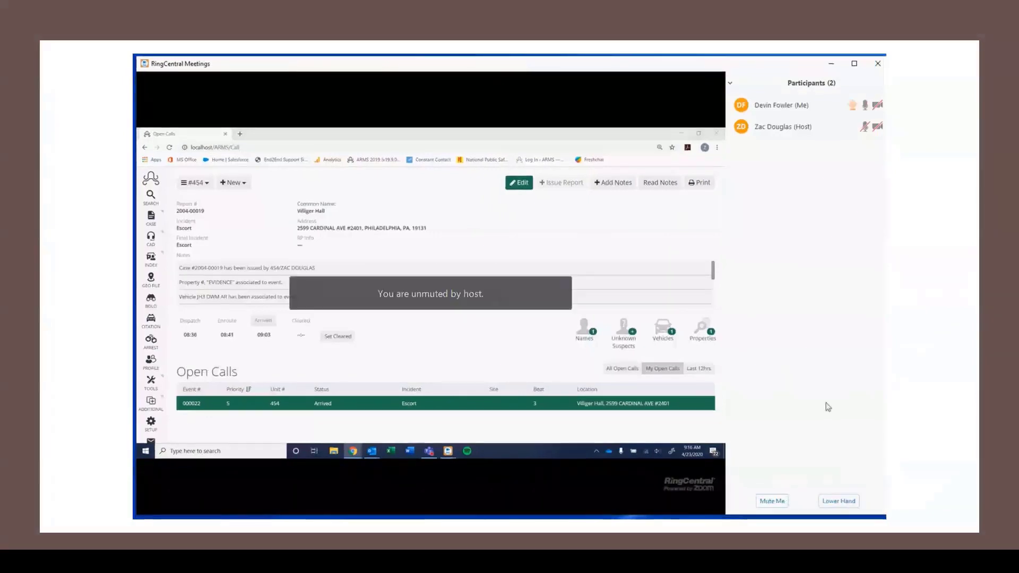